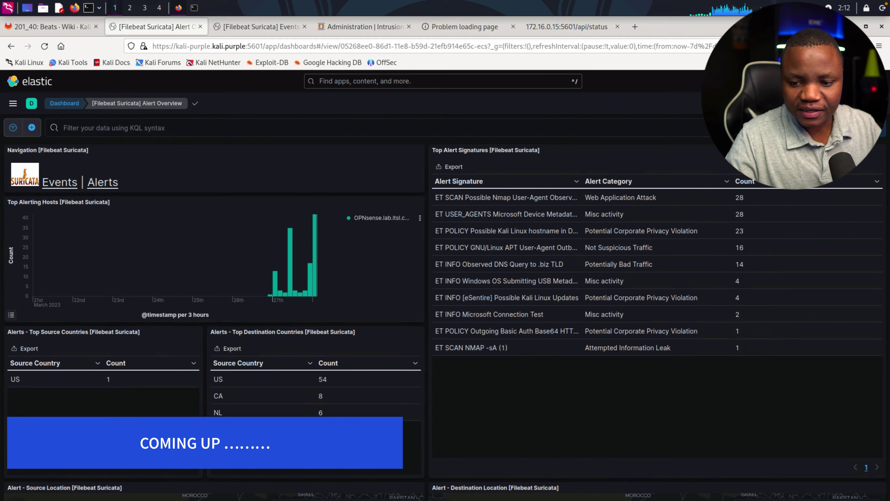
Examine the Suricata Alert Overview dashboard's source and destination location maps and its table of individual alerts.
{"action": "scroll", "coordinate": [601, 276], "scroll_direction": "down", "scroll_amount": 7}
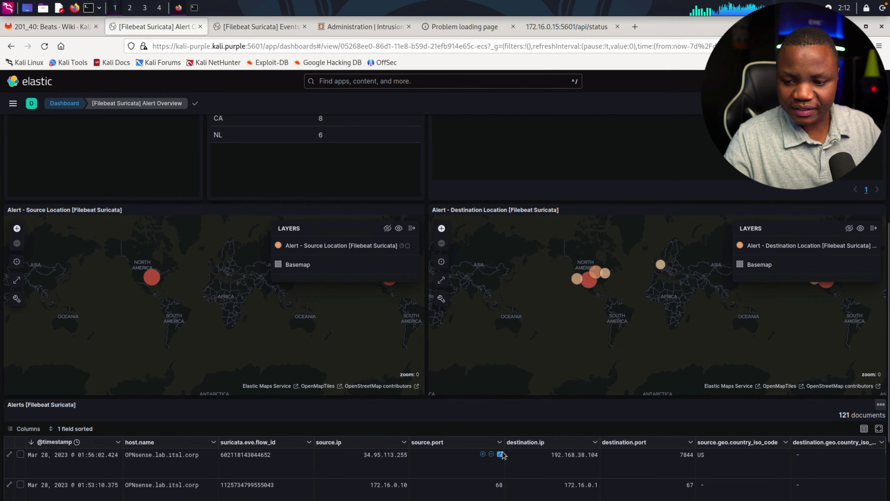
{"action": "scroll", "coordinate": [502, 454], "scroll_direction": "down", "scroll_amount": 3}
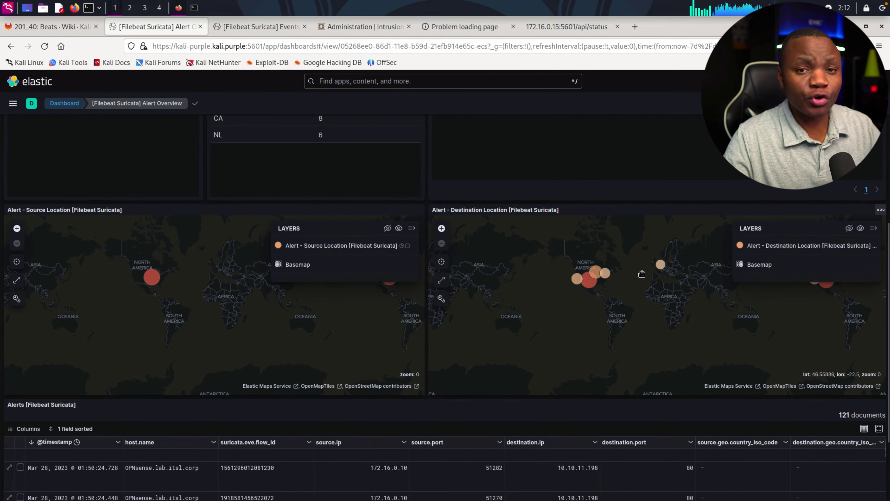
{"action": "scroll", "coordinate": [298, 467], "scroll_direction": "up", "scroll_amount": 3}
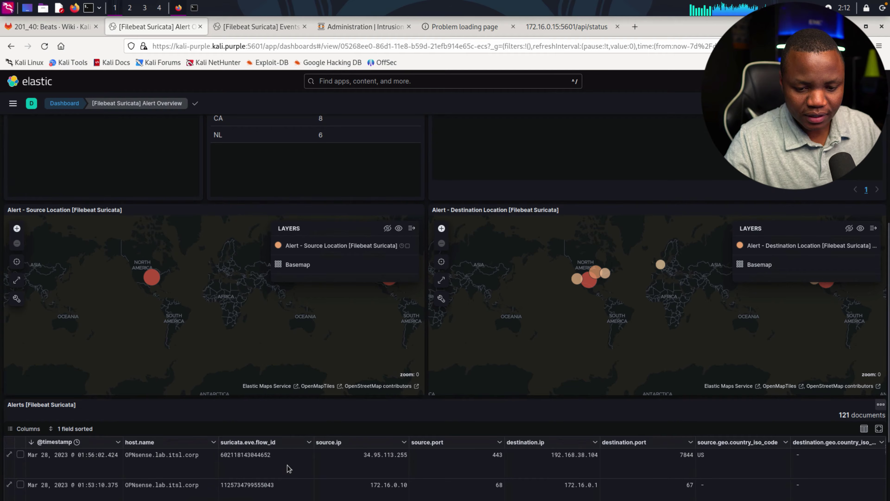
{"action": "scroll", "coordinate": [472, 332], "scroll_direction": "down", "scroll_amount": 3}
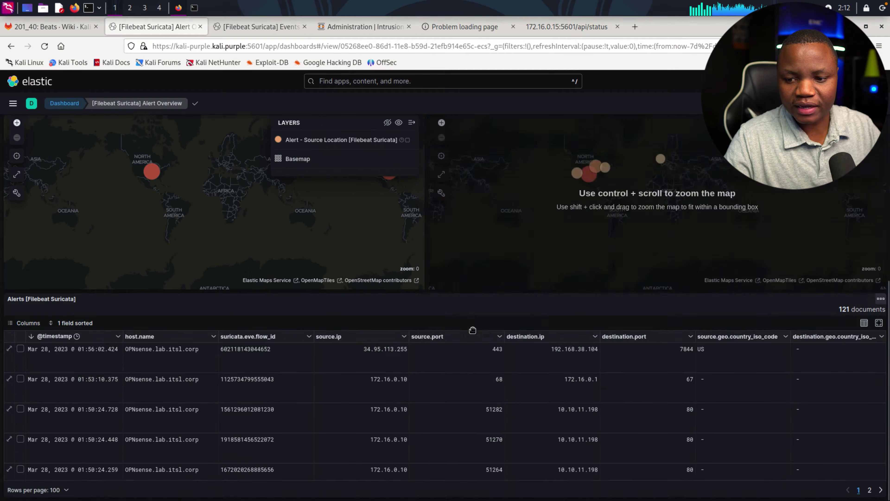
{"action": "scroll", "coordinate": [274, 392], "scroll_direction": "down", "scroll_amount": 4}
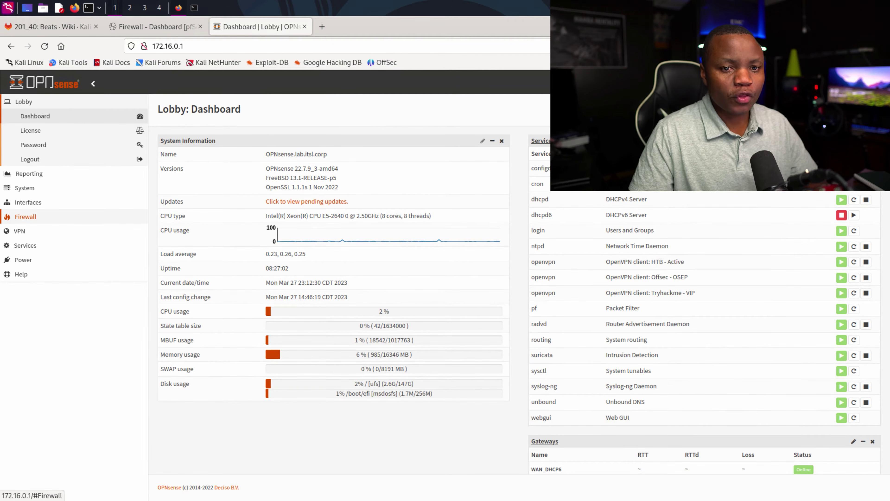
Compare the pfSense firewall dashboard in Elastic with the OPNsense lobby dashboard.
{"action": "left_click", "coordinate": [149, 28]}
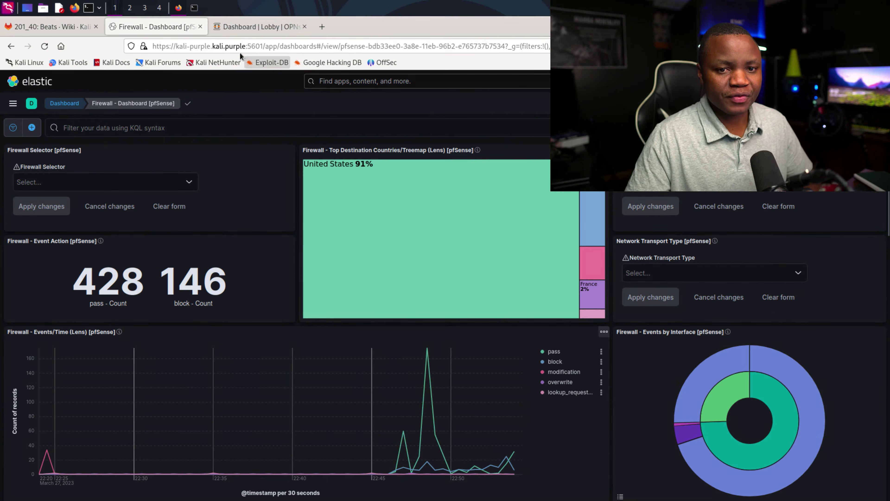
{"action": "left_click", "coordinate": [239, 28]}
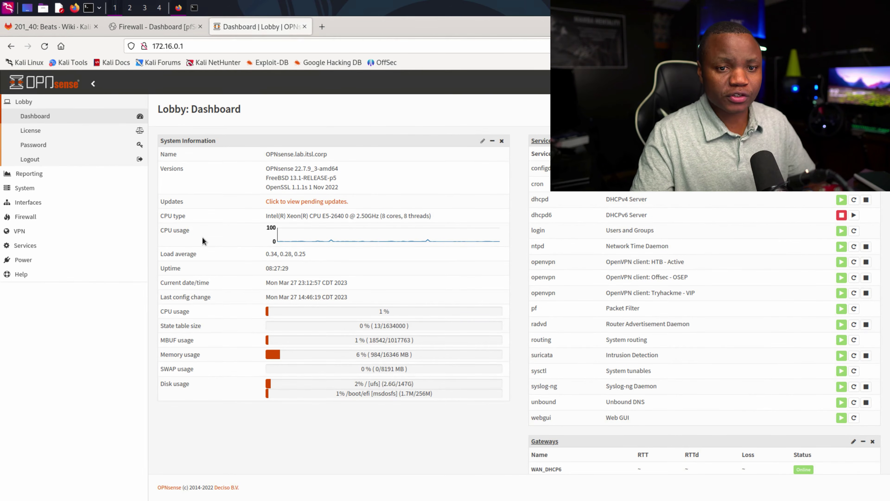
{"action": "left_click", "coordinate": [141, 28]}
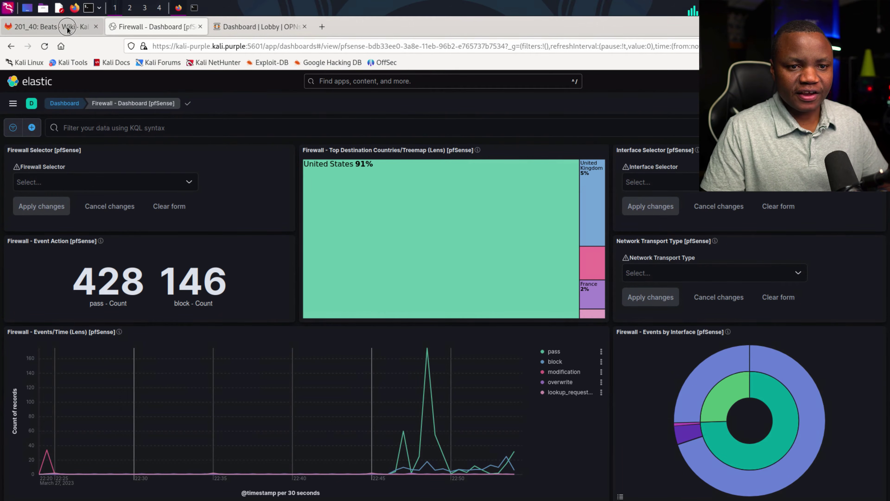
Open the Beats page of the Kali Purple wiki at its instructions for copying the Elastic root certificate.
{"action": "left_click", "coordinate": [64, 27]}
{"action": "scroll", "coordinate": [511, 202], "scroll_direction": "up", "scroll_amount": 10}
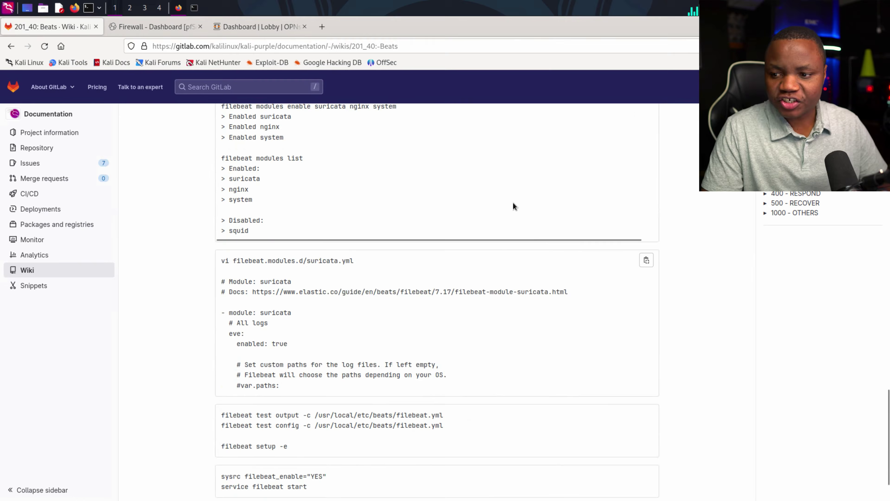
{"action": "scroll", "coordinate": [511, 206], "scroll_direction": "up", "scroll_amount": 3}
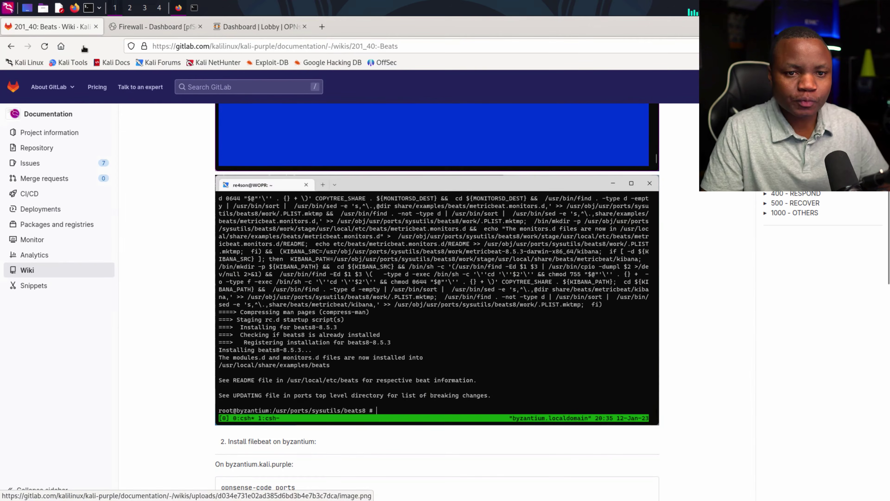
{"action": "scroll", "coordinate": [345, 239], "scroll_direction": "up", "scroll_amount": 6}
{"action": "scroll", "coordinate": [345, 239], "scroll_direction": "up", "scroll_amount": 5}
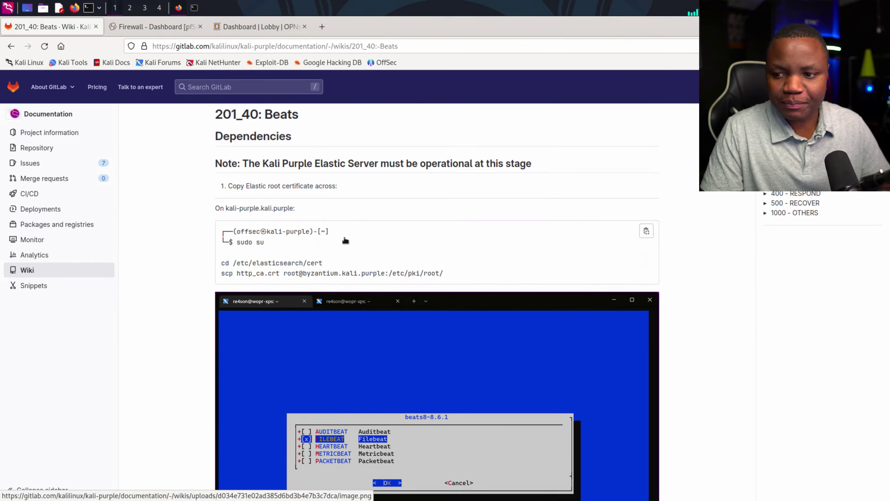
{"action": "scroll", "coordinate": [817, 193], "scroll_direction": "down", "scroll_amount": 2}
{"action": "scroll", "coordinate": [816, 228], "scroll_direction": "up", "scroll_amount": 2}
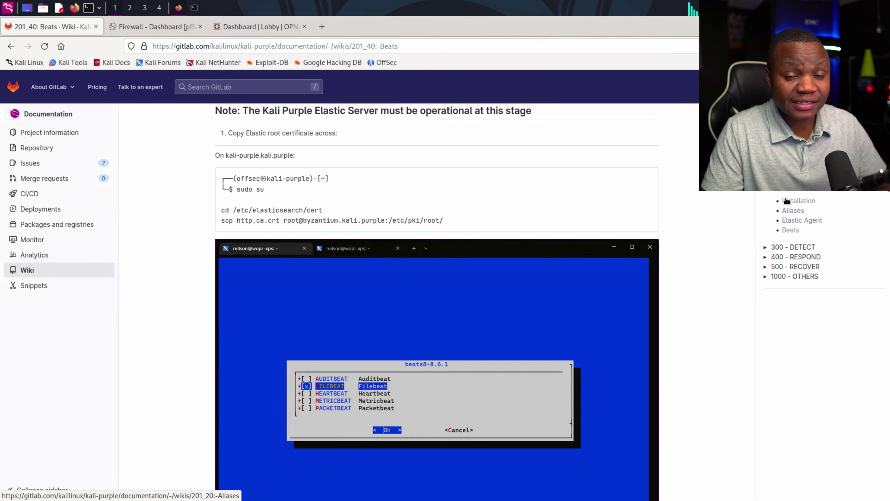
{"action": "left_click", "coordinate": [789, 231]}
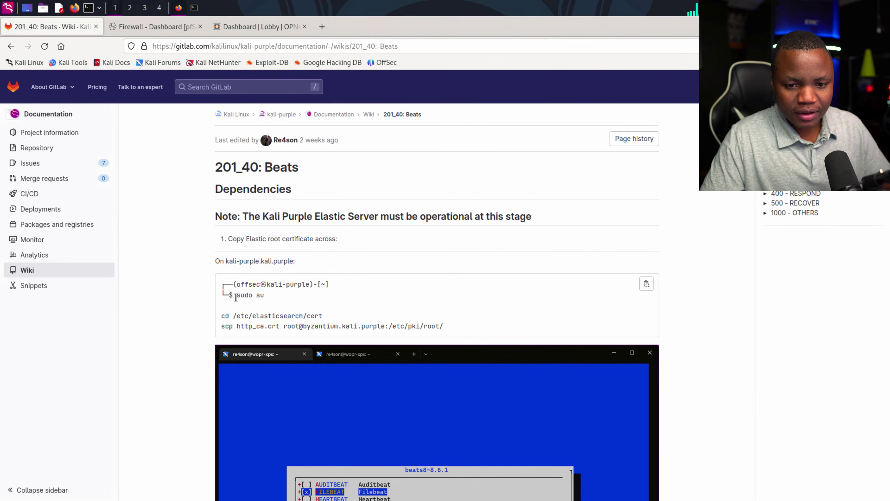
Copy the command "cd /etc/elasticsearch/cert" from the wiki's root certificate instructions.
{"action": "left_click_drag", "start_coordinate": [264, 295], "coordinate": [237, 295]}
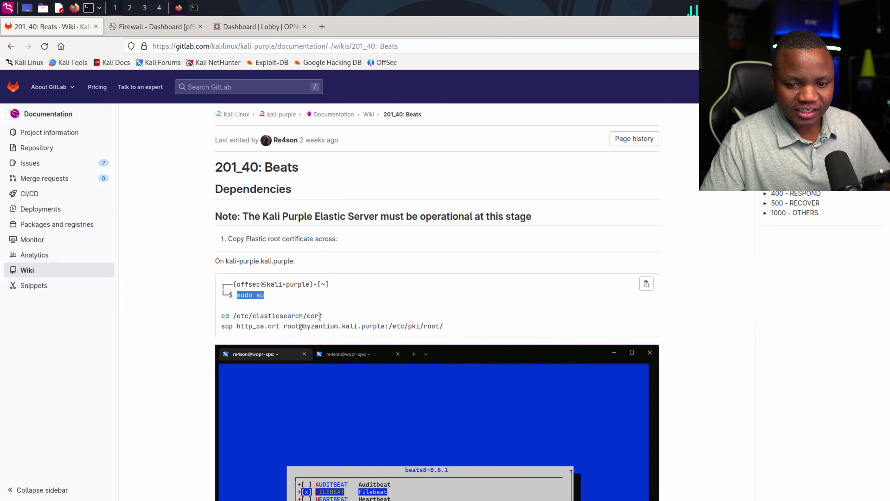
{"action": "left_click_drag", "start_coordinate": [319, 316], "coordinate": [218, 316]}
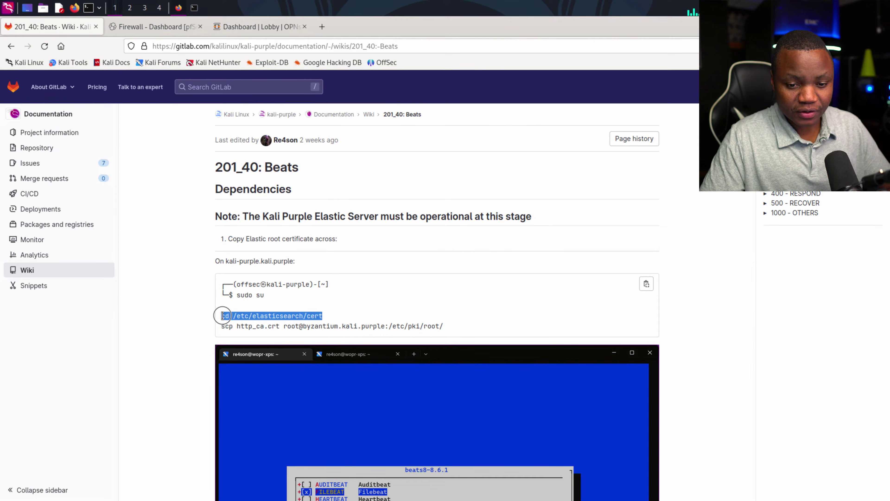
{"action": "right_click", "coordinate": [235, 317]}
{"action": "left_click", "coordinate": [257, 328]}
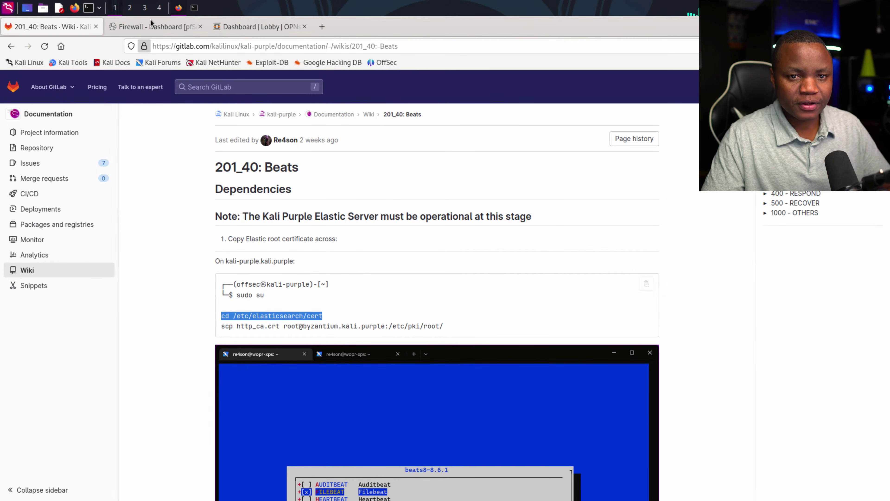
Switch to the terminal, clear its screen and start a root login shell with "sudo su -".
{"action": "left_click", "coordinate": [195, 8]}
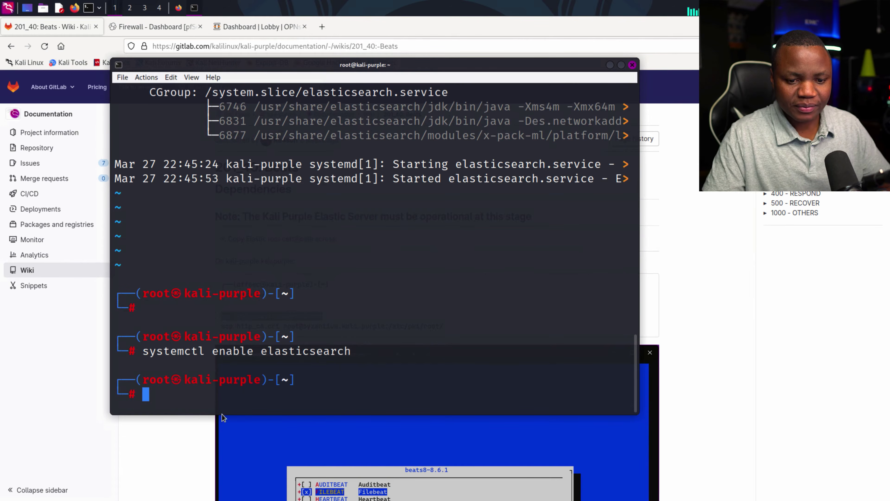
{"action": "type", "text": "clear"}
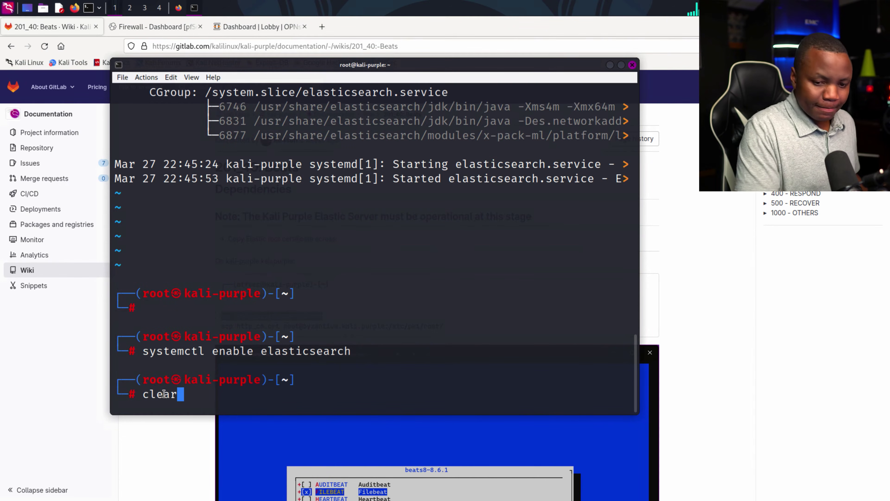
{"action": "key", "text": "Return"}
{"action": "type", "text": "sudo su -"}
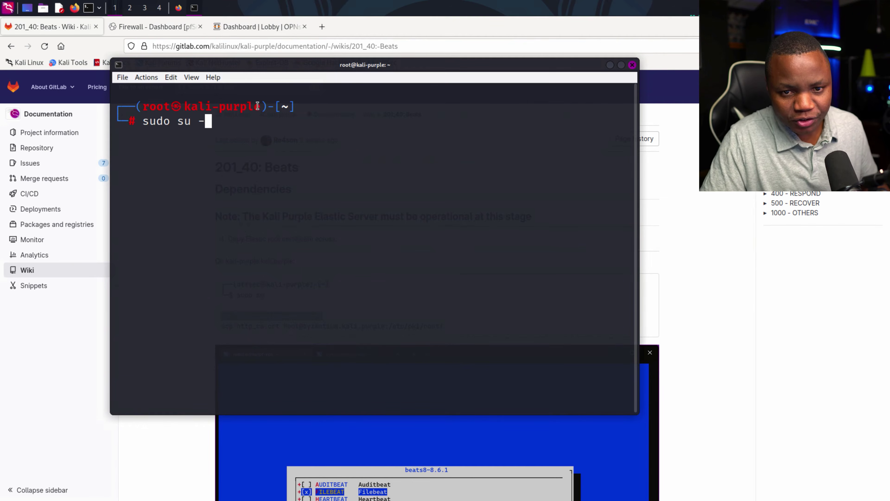
{"action": "key", "text": "Return"}
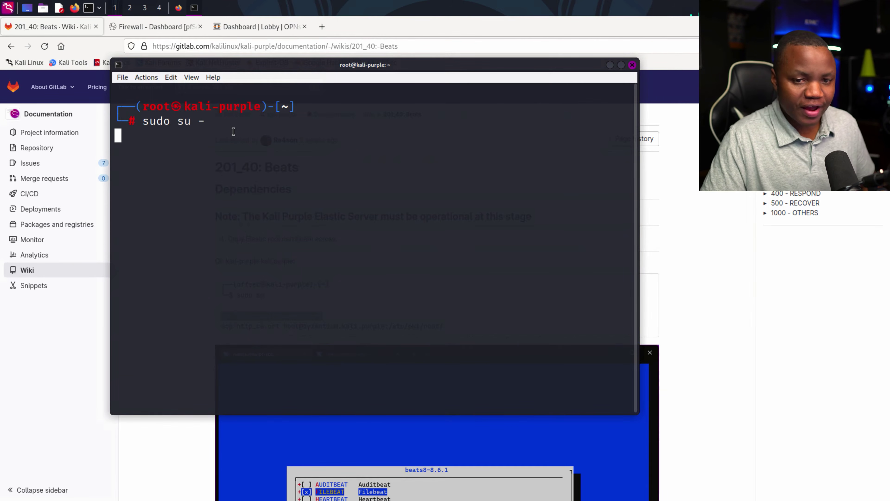
Try to change to the /etc/elasticsearch/cert directory with the copied command.
{"action": "right_click", "coordinate": [173, 158]}
{"action": "left_click", "coordinate": [205, 189]}
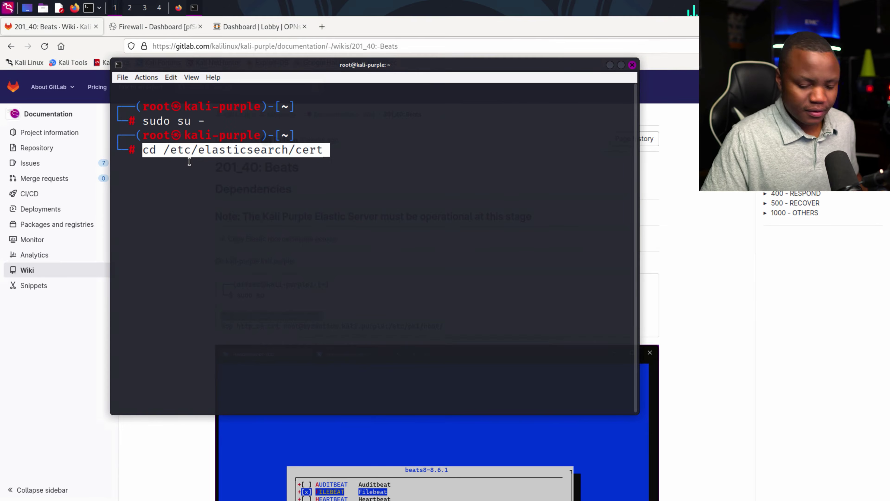
{"action": "key", "text": "Return"}
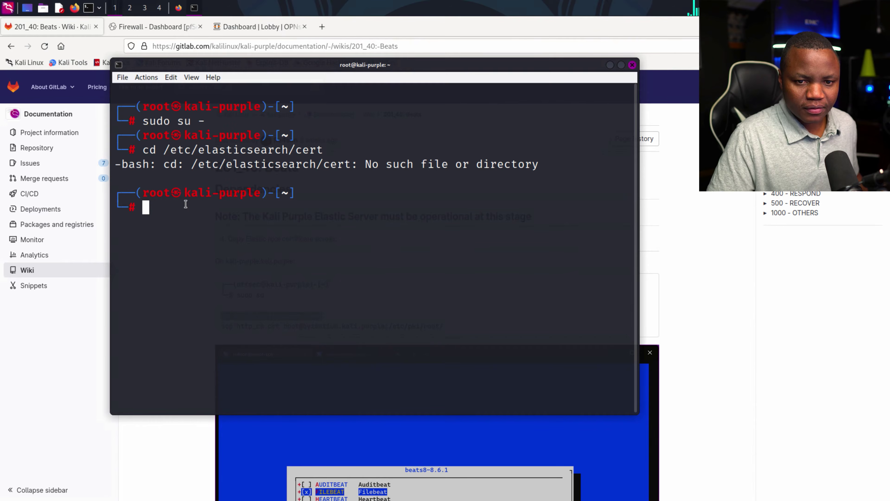
Change to the /etc/elasticsearch/ directory and list its contents.
{"action": "key", "text": "Up"}
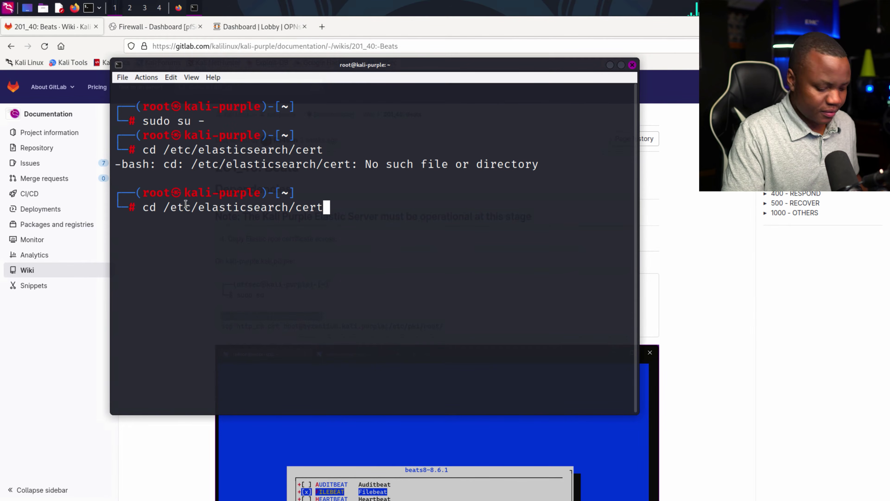
{"action": "key", "text": "BackSpace"}
{"action": "key", "text": "BackSpace"}
{"action": "key", "text": "BackSpace"}
{"action": "key", "text": "BackSpace"}
{"action": "key", "text": "Return"}
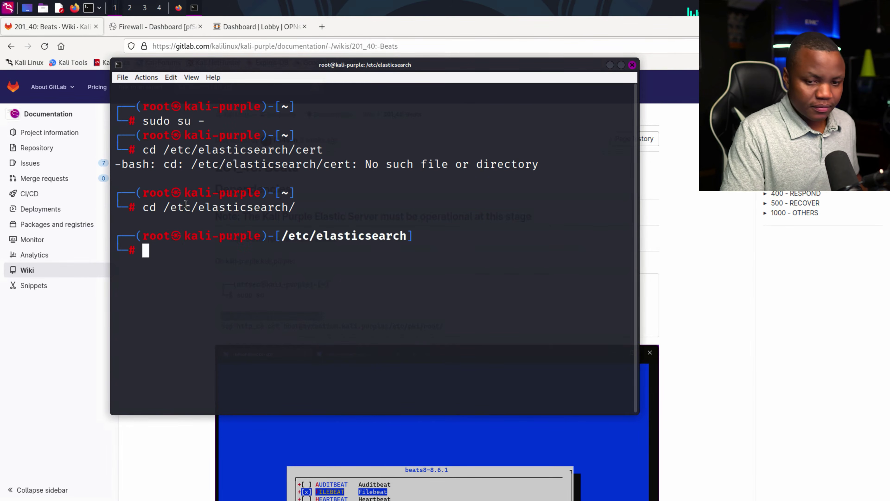
{"action": "type", "text": "ls"}
{"action": "key", "text": "Return"}
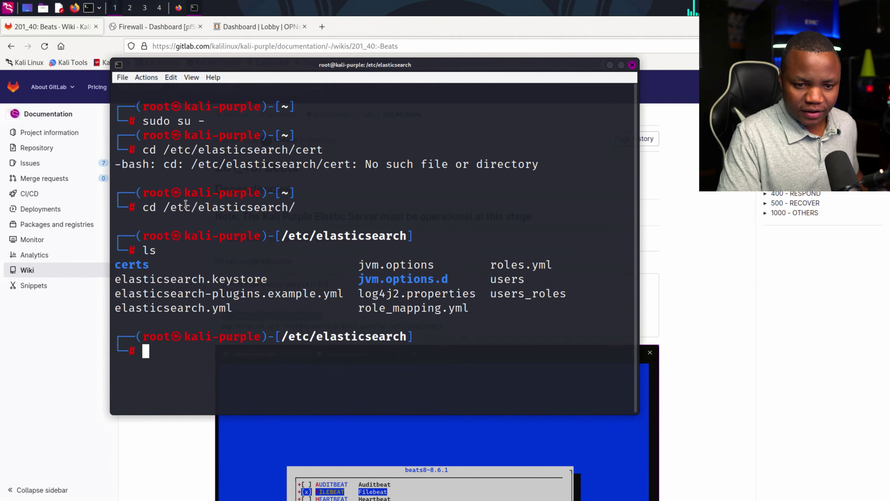
Change into the certs/ subdirectory and list its files to locate the .crt certificate.
{"action": "type", "text": "cd certs/"}
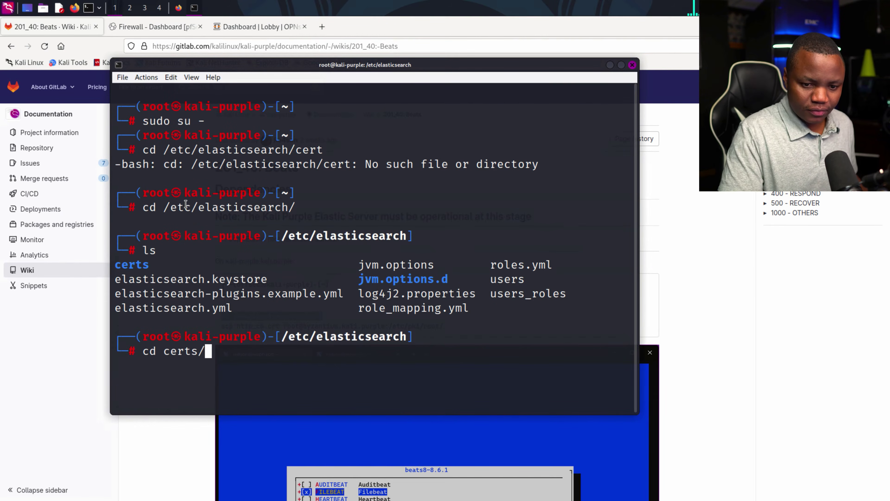
{"action": "key", "text": "Return"}
{"action": "type", "text": "ls"}
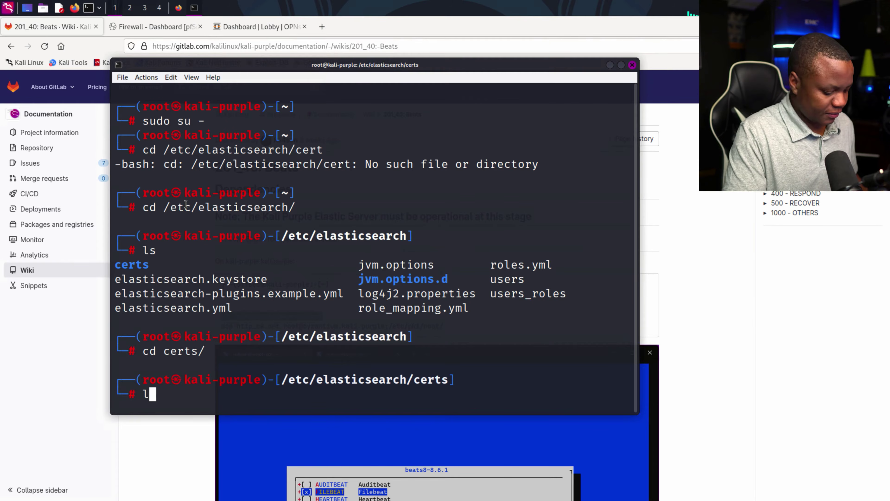
{"action": "key", "text": "Return"}
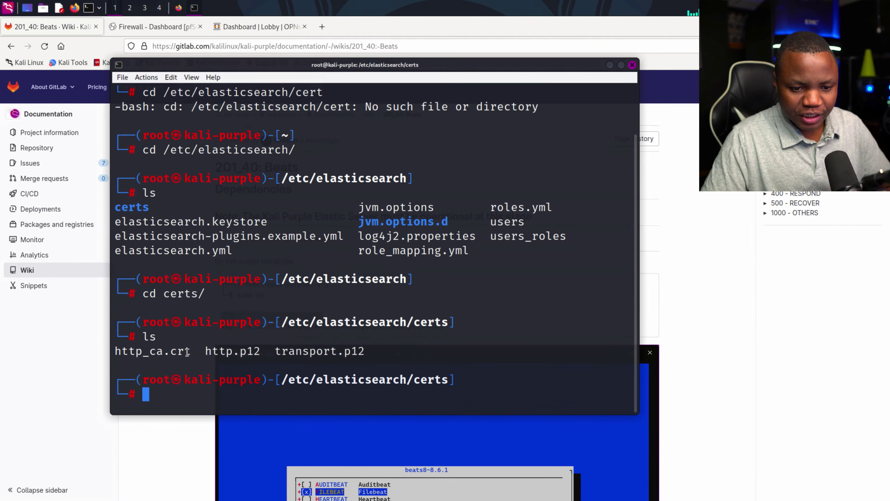
{"action": "left_click_drag", "start_coordinate": [188, 352], "coordinate": [164, 353]}
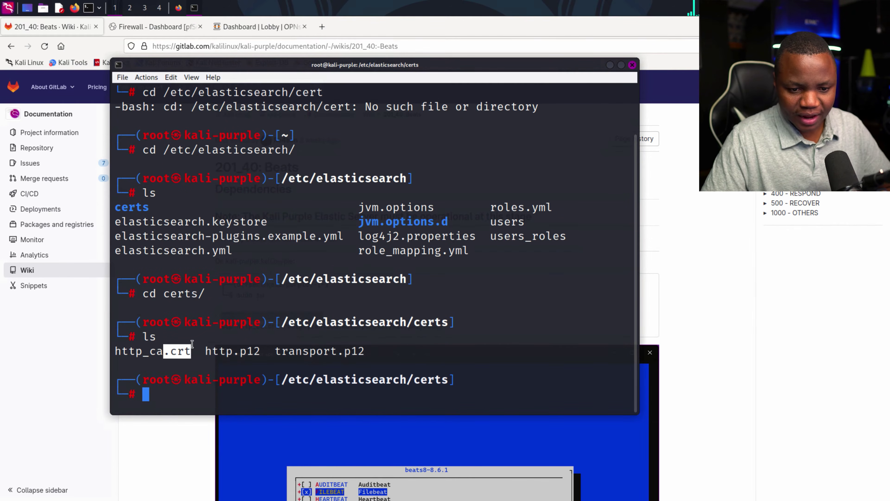
Return to the wiki page in the browser and select the scp command that sends http_ca.crt to /etc/pki/root/ on byzantium.kali.purple.
{"action": "left_click", "coordinate": [660, 250]}
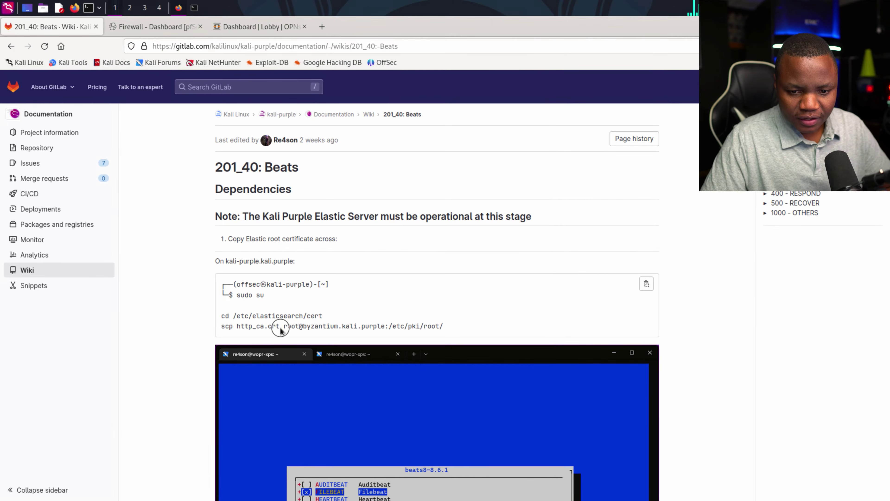
{"action": "left_click_drag", "start_coordinate": [279, 326], "coordinate": [244, 326]}
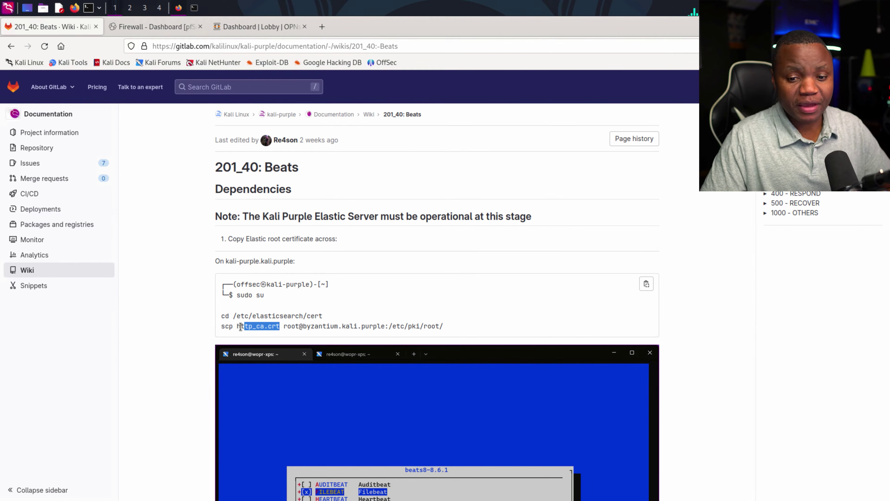
{"action": "left_click_drag", "start_coordinate": [284, 327], "coordinate": [424, 327]}
{"action": "left_click", "coordinate": [439, 328]}
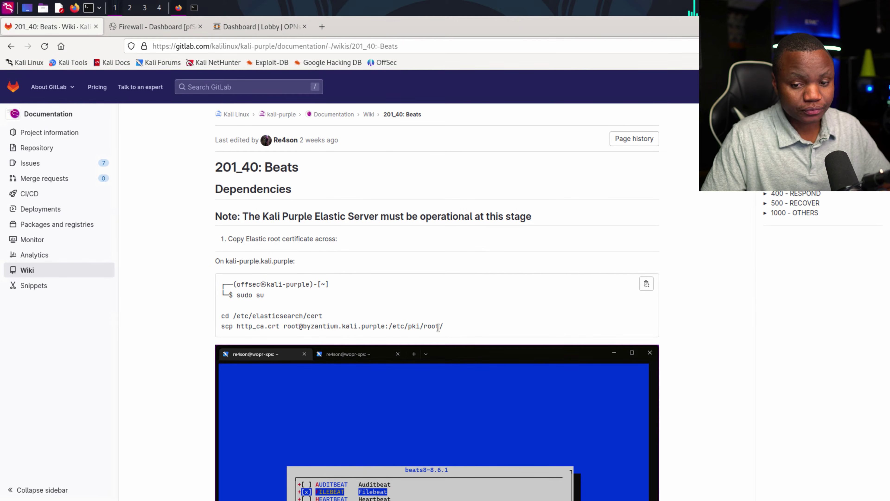
{"action": "left_click_drag", "start_coordinate": [445, 327], "coordinate": [254, 327]}
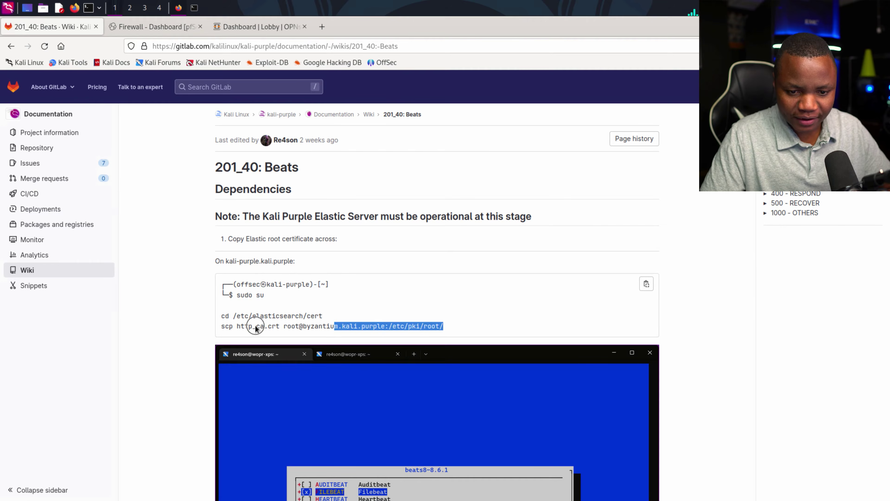
{"action": "left_click_drag", "start_coordinate": [253, 327], "coordinate": [222, 327]}
Switch back to the terminal and list the files of the certs directory again.
{"action": "left_click", "coordinate": [194, 8]}
{"action": "right_click", "coordinate": [182, 124]}
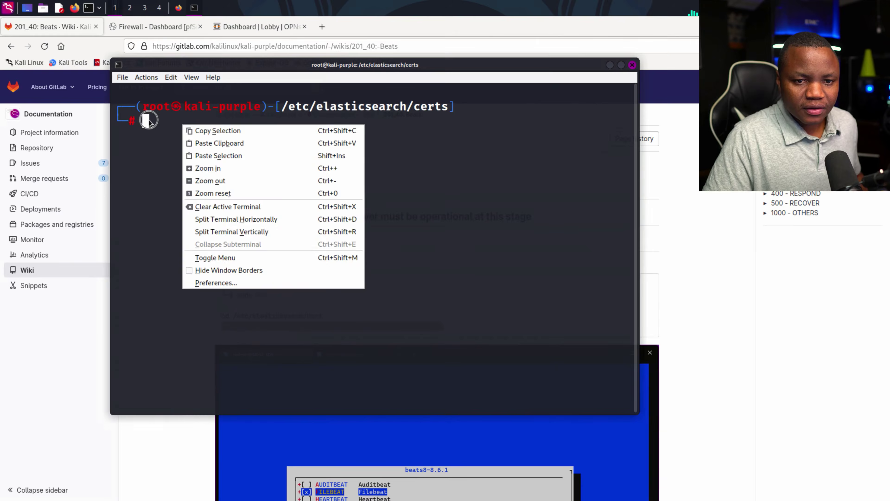
{"action": "left_click", "coordinate": [150, 119]}
{"action": "type", "text": "ls"}
{"action": "key", "text": "Return"}
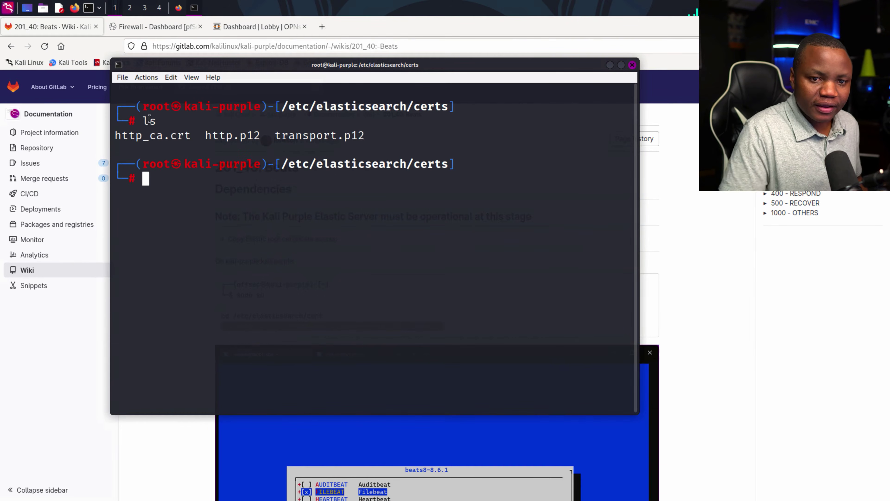
Paste the wiki's scp command for http_ca.crt at the prompt of the Elasticsearch certs directory.
{"action": "left_click_drag", "start_coordinate": [192, 136], "coordinate": [122, 135]}
{"action": "right_click", "coordinate": [154, 186]}
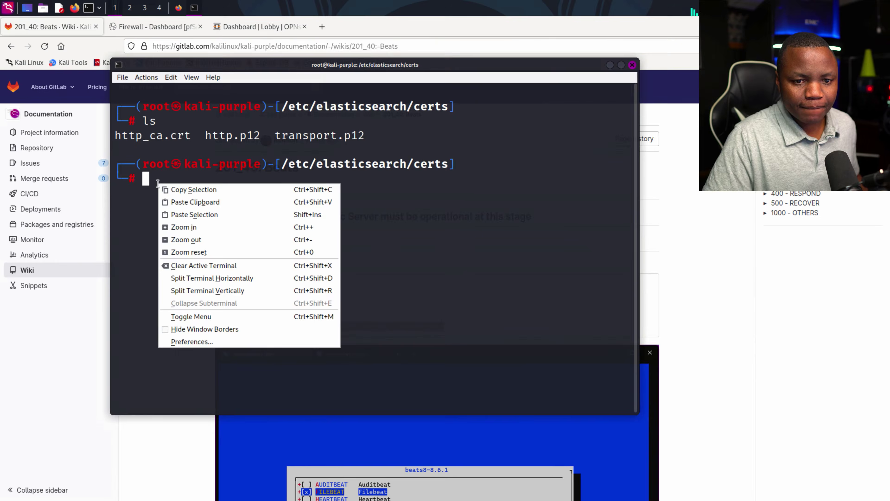
{"action": "left_click", "coordinate": [181, 200]}
{"action": "double_click", "coordinate": [163, 178]}
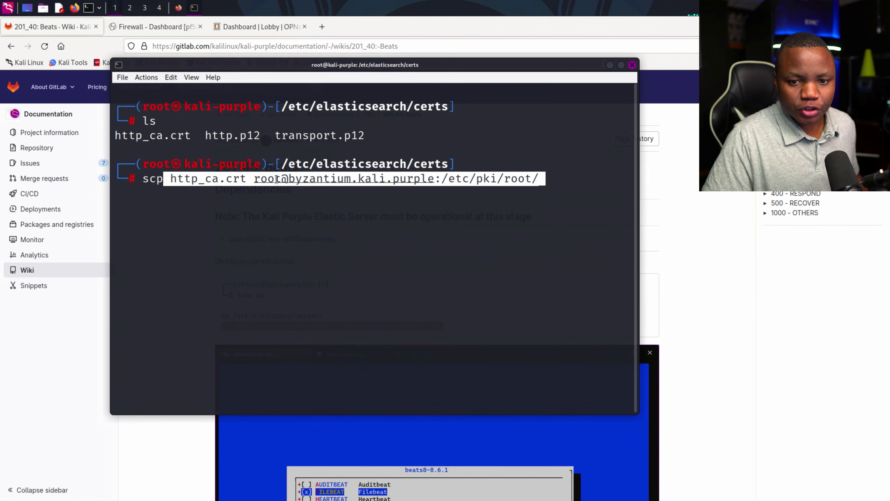
Replace the host byzantium.kali.purple with 172.16.0.1 in the scp command and run it.
{"action": "key", "text": "Left"}
{"action": "key", "text": "Left"}
{"action": "key", "text": "Left"}
{"action": "key", "text": "Left"}
{"action": "key", "text": "Left"}
{"action": "key", "text": "Left"}
{"action": "key", "text": "Left"}
{"action": "key", "text": "Left"}
{"action": "key", "text": "Left"}
{"action": "key", "text": "Left"}
{"action": "key", "text": "Left"}
{"action": "key", "text": "Left"}
{"action": "key", "text": "Left"}
{"action": "key", "text": "Left"}
{"action": "key", "text": "Left"}
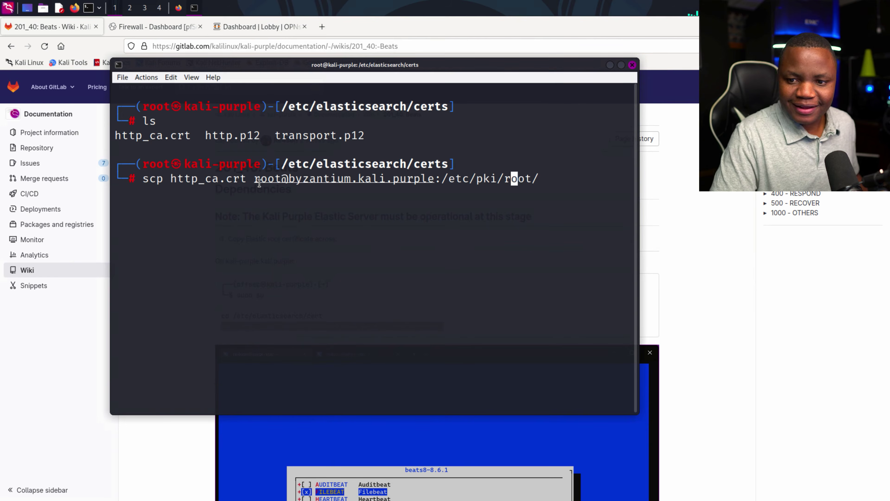
{"action": "key", "text": "Left"}
{"action": "key", "text": "BackSpace"}
{"action": "key", "text": "BackSpace"}
{"action": "key", "text": "BackSpace"}
{"action": "key", "text": "BackSpace"}
{"action": "key", "text": "BackSpace"}
{"action": "key", "text": "BackSpace"}
{"action": "key", "text": "BackSpace"}
{"action": "key", "text": "BackSpace"}
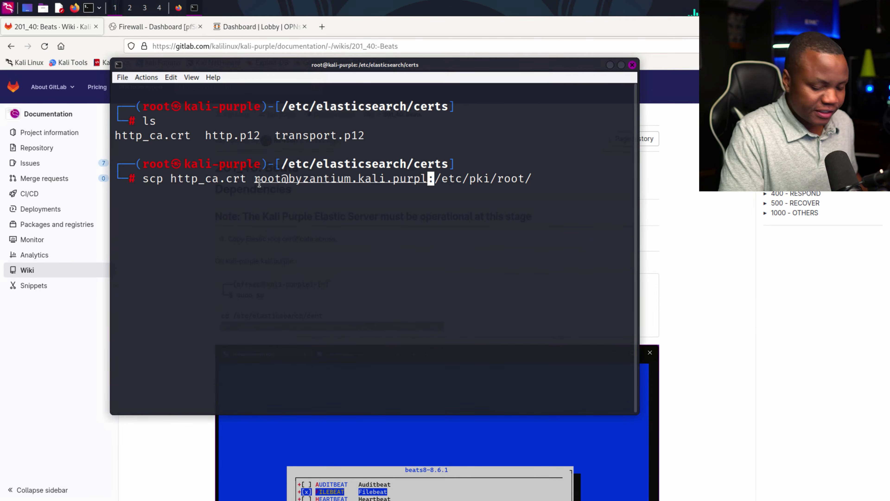
{"action": "key", "text": "BackSpace"}
{"action": "key", "text": "BackSpace"}
{"action": "key", "text": "BackSpace"}
{"action": "key", "text": "BackSpace"}
{"action": "key", "text": "BackSpace"}
{"action": "key", "text": "BackSpace"}
{"action": "key", "text": "BackSpace"}
{"action": "key", "text": "BackSpace"}
{"action": "key", "text": "BackSpace"}
{"action": "key", "text": "BackSpace"}
{"action": "key", "text": "BackSpace"}
{"action": "key", "text": "BackSpace"}
{"action": "key", "text": "BackSpace"}
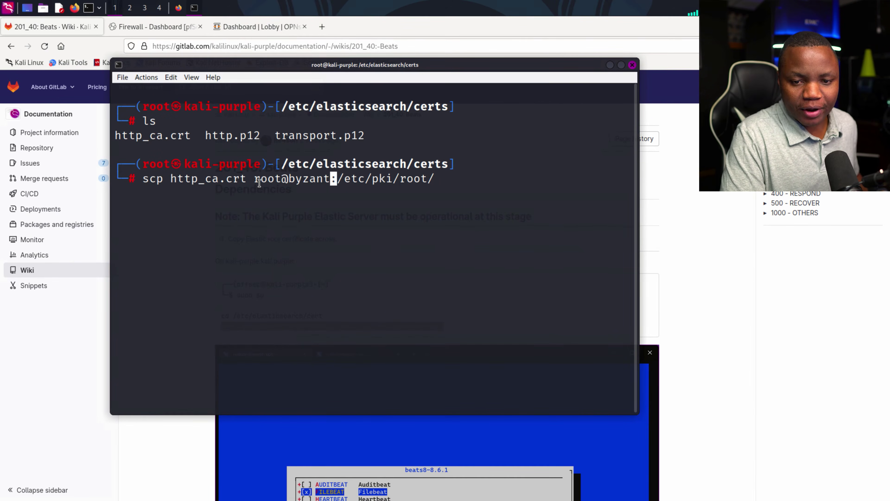
{"action": "type", "text": "172.16"}
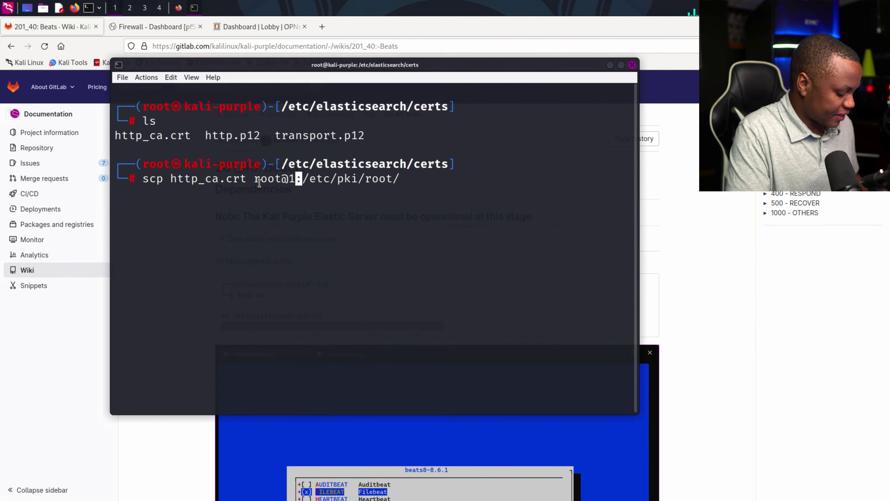
{"action": "type", "text": ".0.1"}
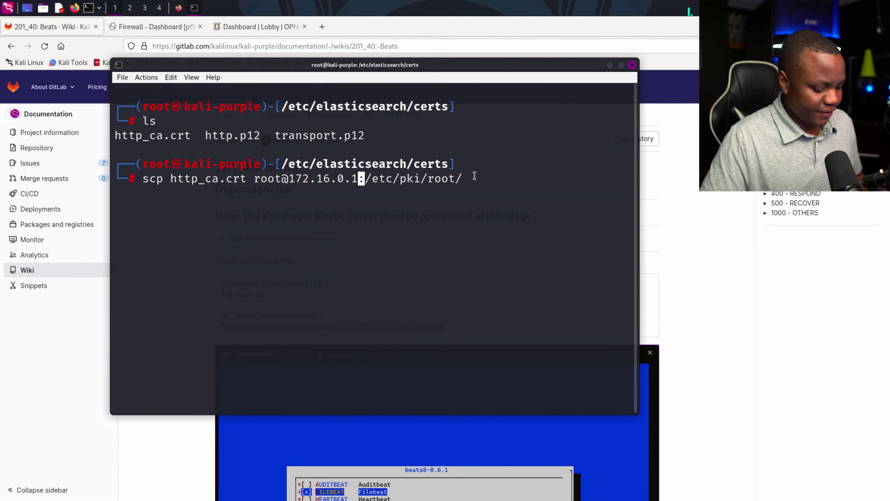
{"action": "key", "text": "Return"}
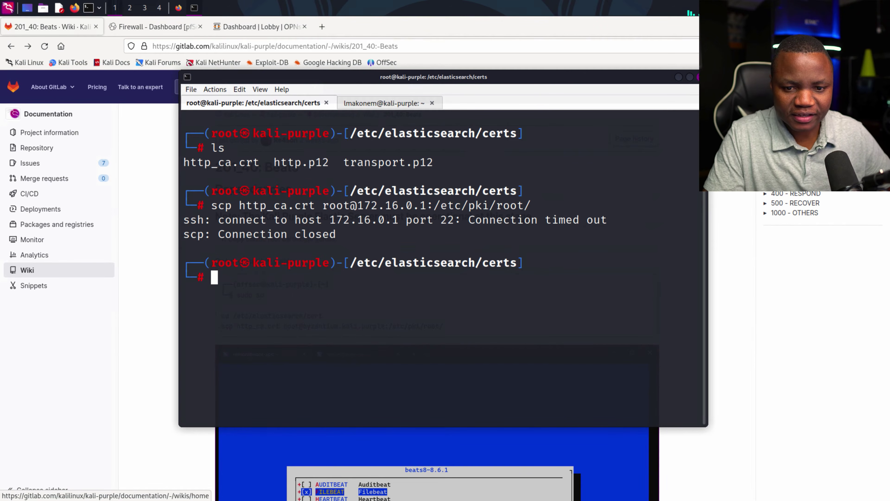
Examine the output of the scp transfer to 172.16.0.1 in the root terminal session.
{"action": "left_click_drag", "start_coordinate": [341, 238], "coordinate": [214, 220]}
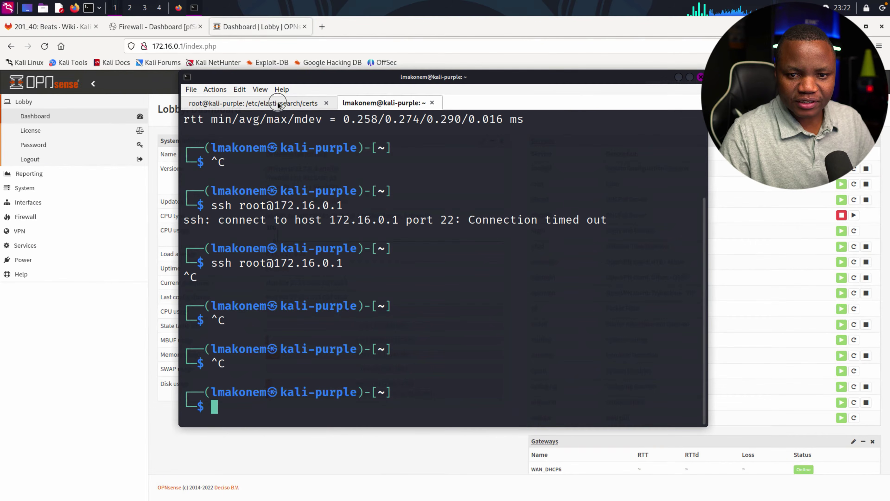
{"action": "left_click", "coordinate": [278, 105]}
{"action": "left_click_drag", "start_coordinate": [350, 234], "coordinate": [171, 210]}
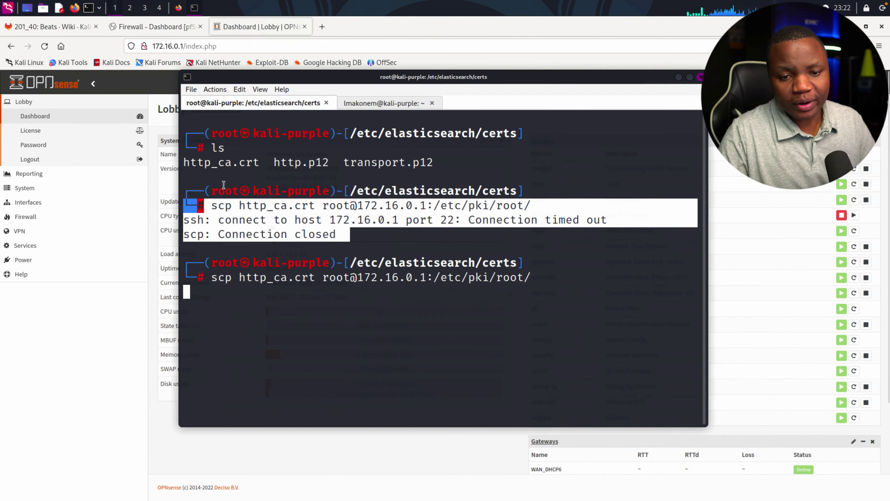
{"action": "left_click_drag", "start_coordinate": [330, 234], "coordinate": [216, 205]}
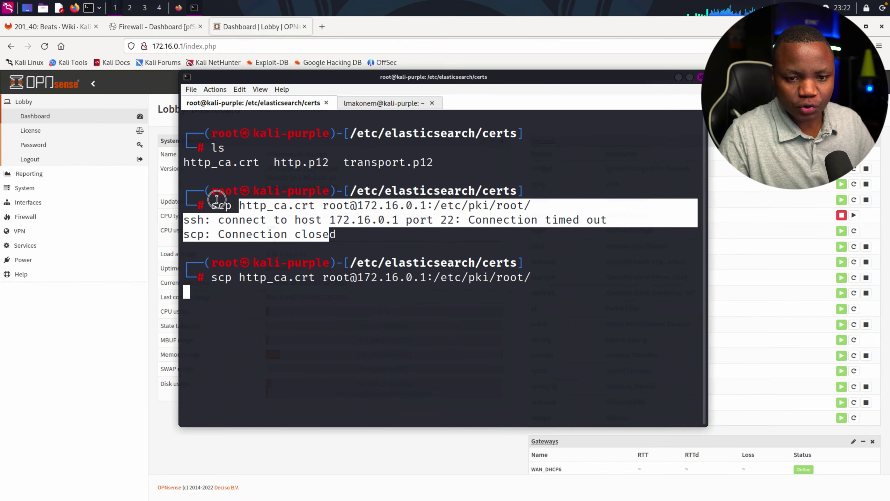
{"action": "left_click", "coordinate": [267, 216]}
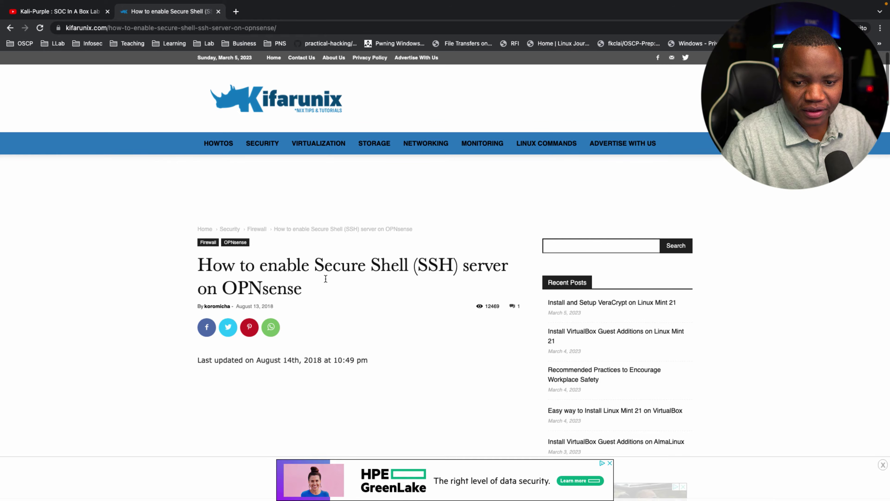
Read the Kifarunix article on enabling the SSH server on OPNsense, checking which Secure Shell settings are required.
{"action": "scroll", "coordinate": [326, 279], "scroll_direction": "down", "scroll_amount": 10}
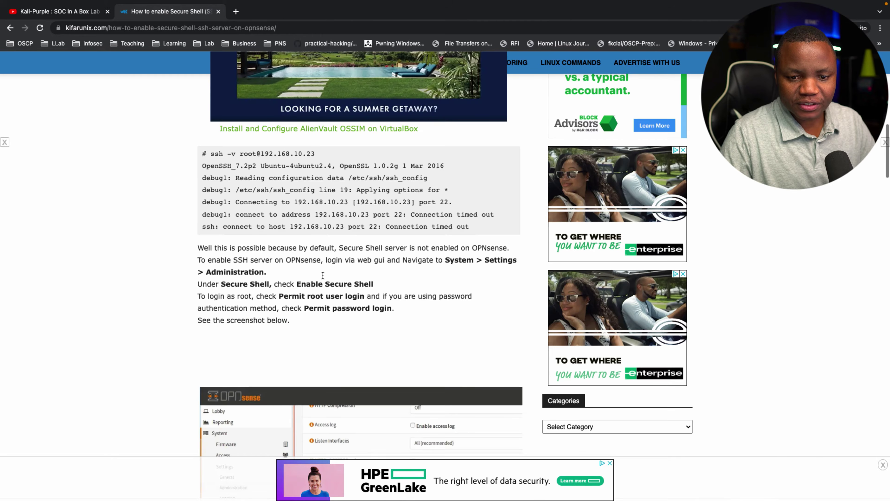
{"action": "scroll", "coordinate": [322, 276], "scroll_direction": "down", "scroll_amount": 1}
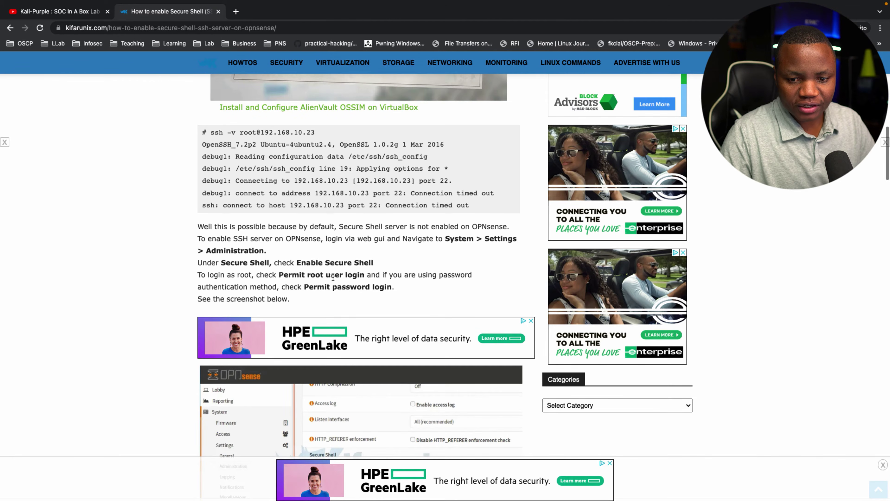
{"action": "scroll", "coordinate": [292, 284], "scroll_direction": "down", "scroll_amount": 5}
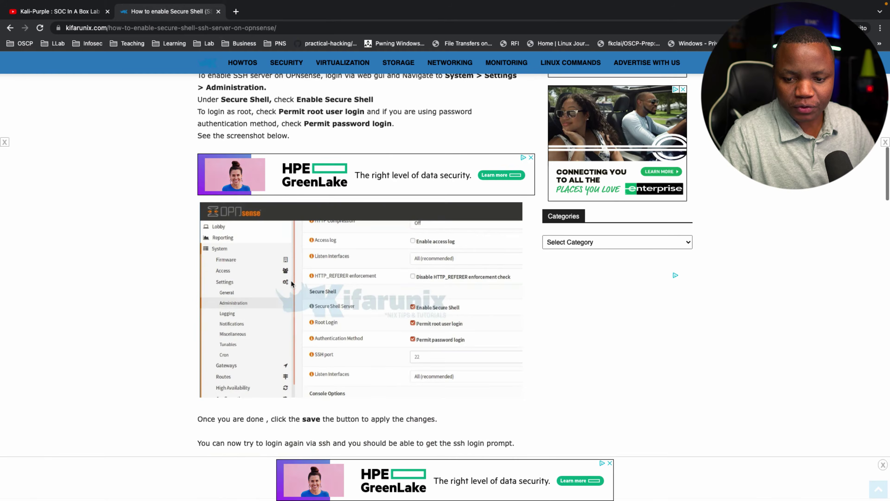
{"action": "scroll", "coordinate": [292, 283], "scroll_direction": "up", "scroll_amount": 5}
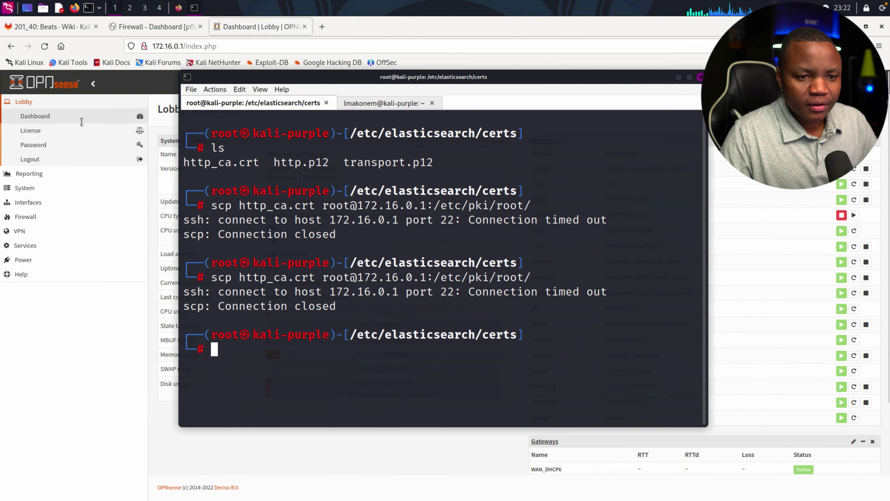
Bring the OPNsense web interface forward and open the System: Settings: Administration page.
{"action": "left_click", "coordinate": [82, 121]}
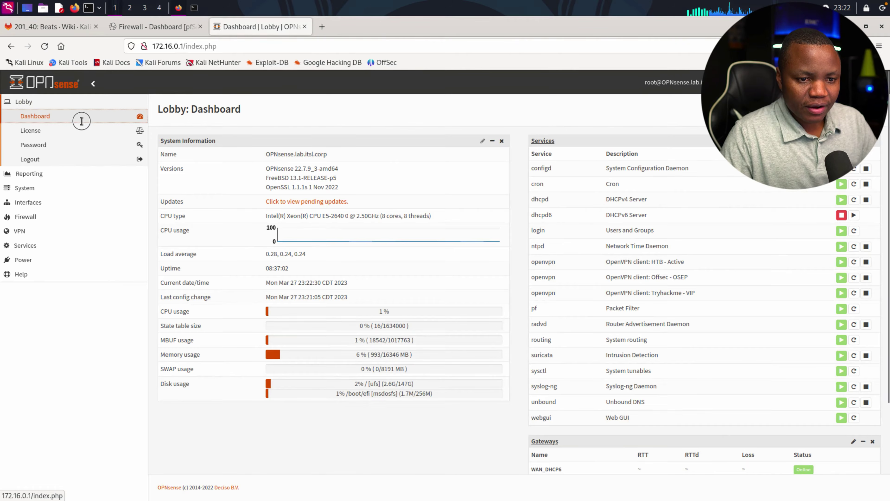
{"action": "left_click", "coordinate": [26, 189]}
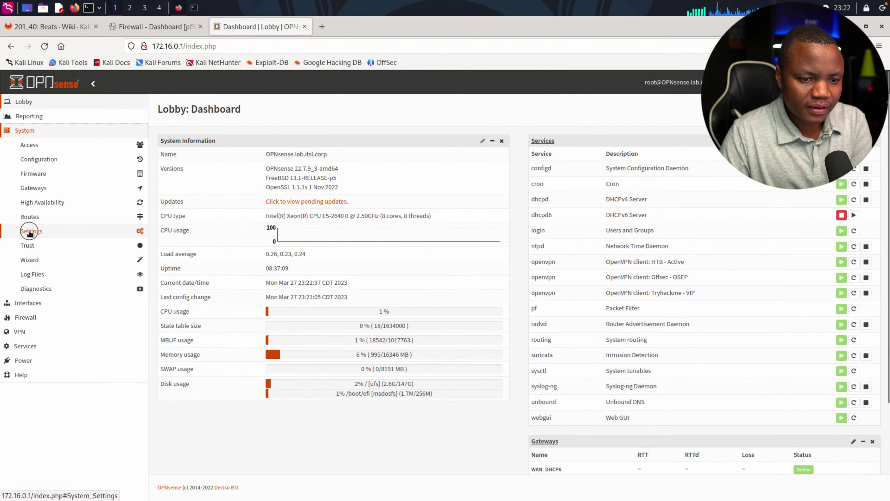
{"action": "left_click", "coordinate": [29, 232]}
{"action": "left_click", "coordinate": [42, 246]}
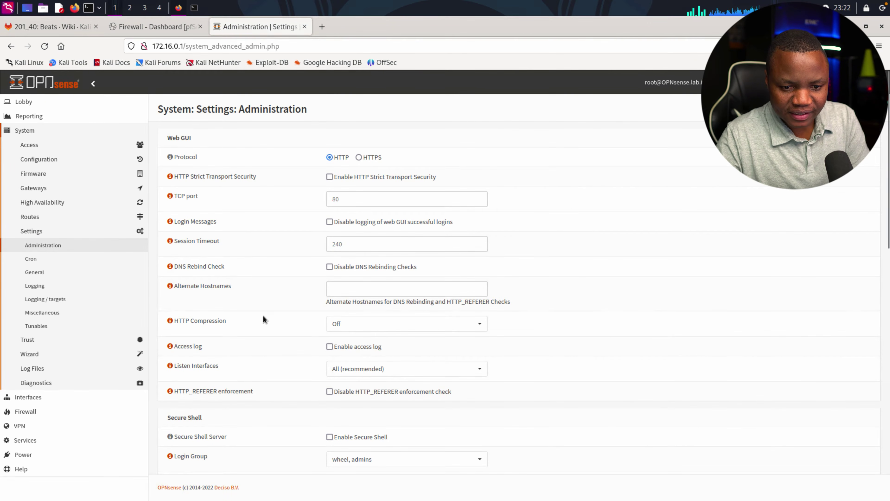
Enable the Secure Shell server, permit root user login and password login, and save the administration settings.
{"action": "scroll", "coordinate": [269, 305], "scroll_direction": "down", "scroll_amount": 3}
{"action": "scroll", "coordinate": [269, 308], "scroll_direction": "down", "scroll_amount": 1}
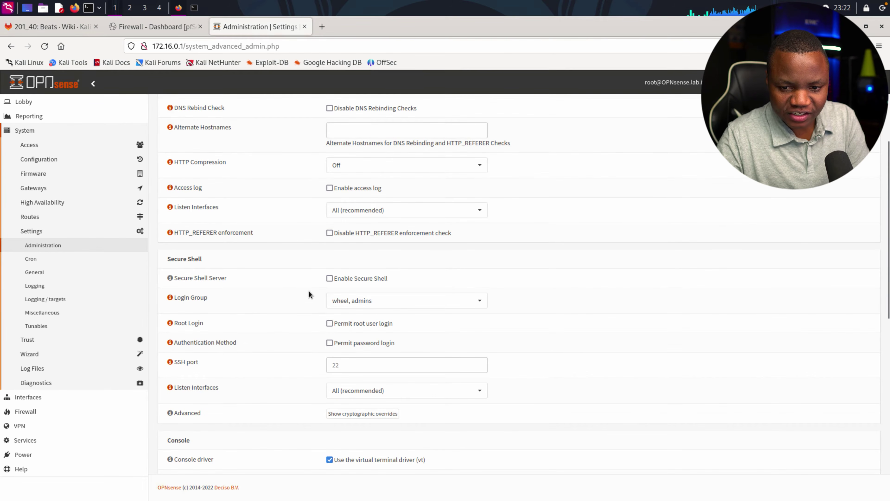
{"action": "left_click", "coordinate": [330, 278]}
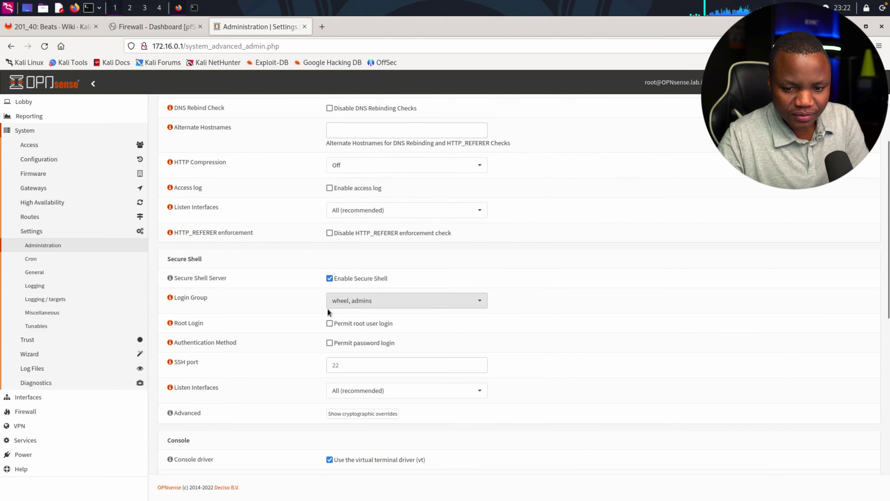
{"action": "left_click", "coordinate": [330, 323]}
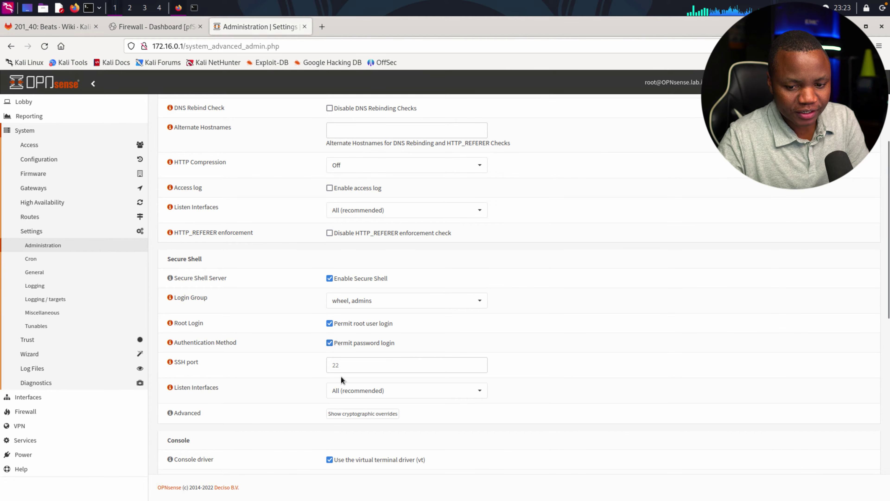
{"action": "scroll", "coordinate": [286, 330], "scroll_direction": "down", "scroll_amount": 10}
{"action": "scroll", "coordinate": [286, 329], "scroll_direction": "down", "scroll_amount": 2}
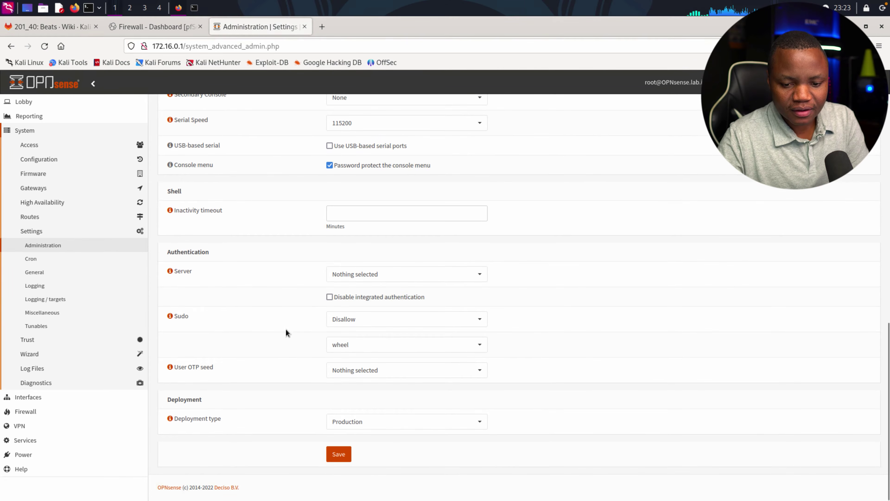
{"action": "left_click", "coordinate": [342, 457]}
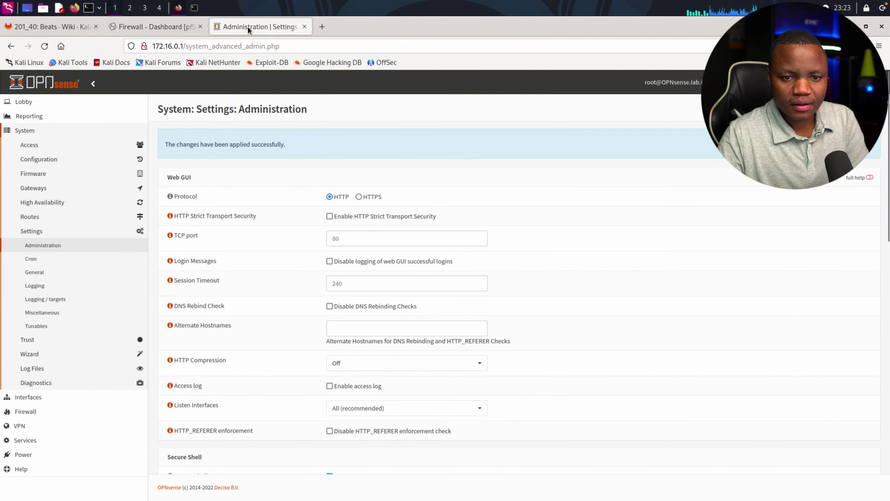
{"action": "left_click", "coordinate": [194, 8]}
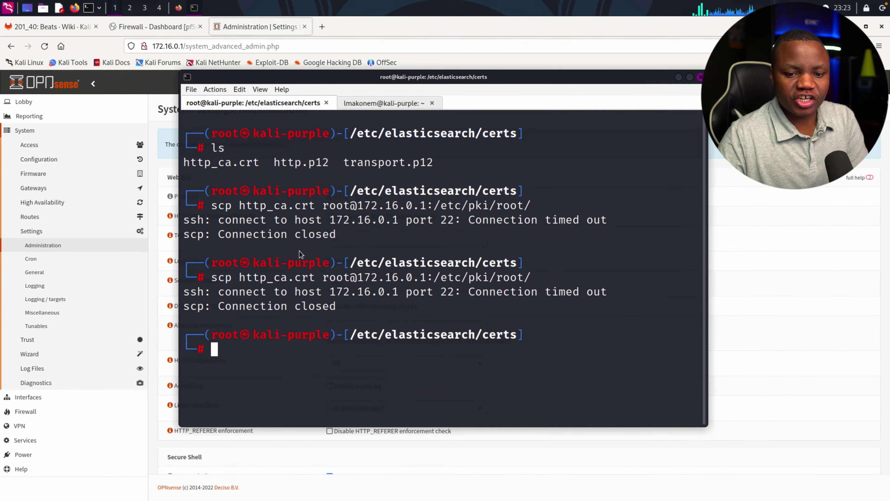
{"action": "left_click", "coordinate": [252, 331]}
{"action": "type", "text": "clear"}
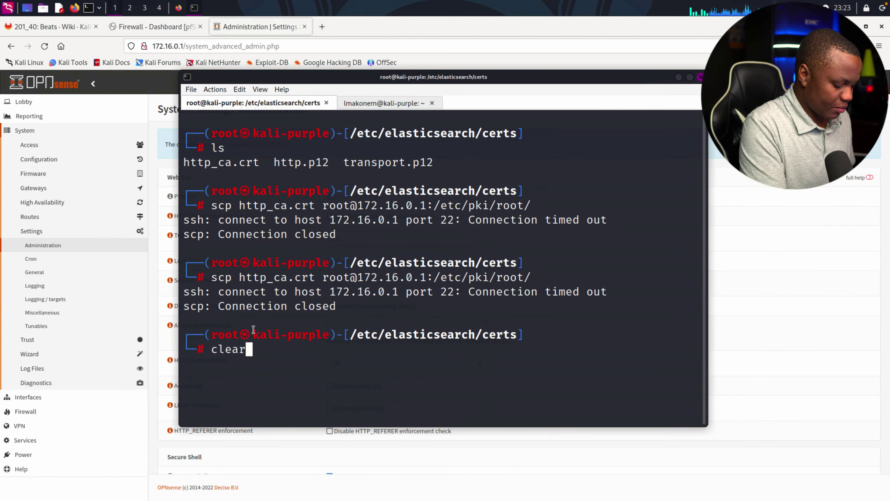
{"action": "key", "text": "Return"}
{"action": "key", "text": "Up"}
{"action": "key", "text": "Up"}
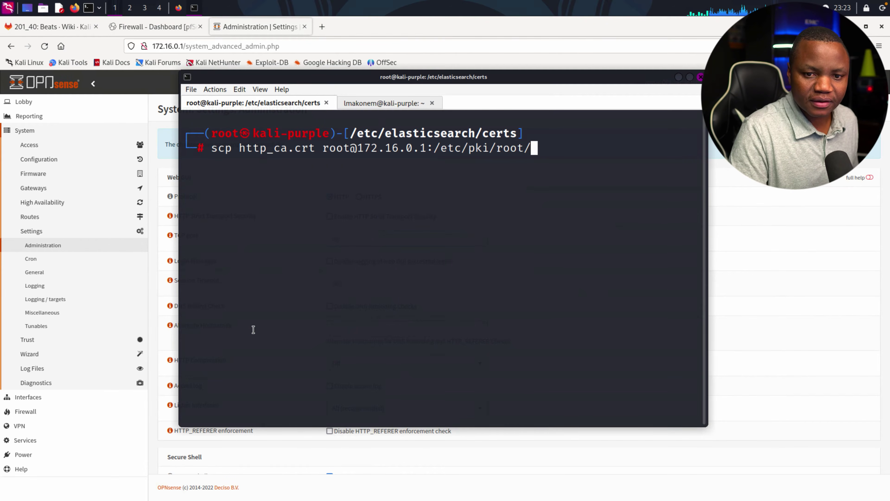
{"action": "key", "text": "Return"}
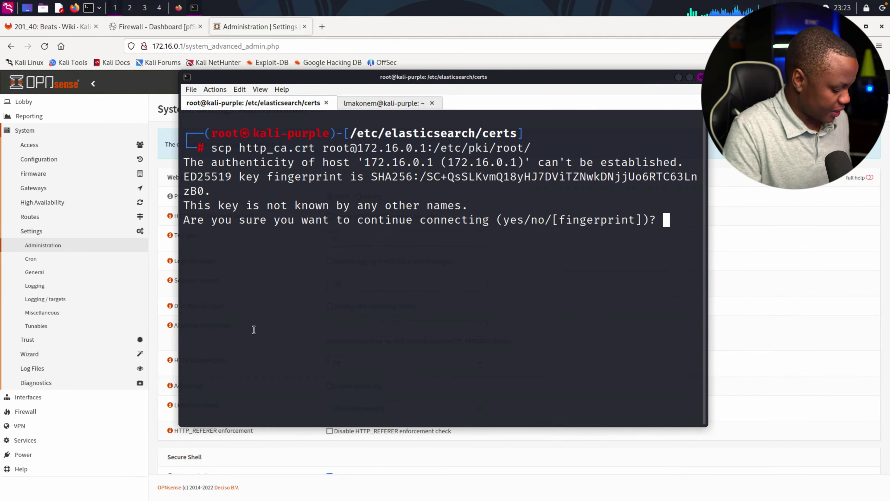
{"action": "type", "text": "yes"}
{"action": "key", "text": "Return"}
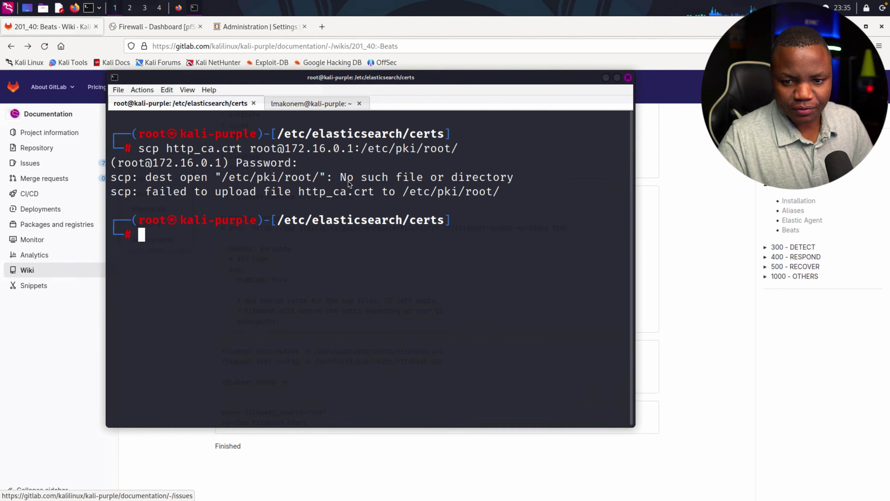
Examine the scp output and copy the destination path /etc/pki/root/ from it.
{"action": "left_click_drag", "start_coordinate": [339, 178], "coordinate": [508, 179]}
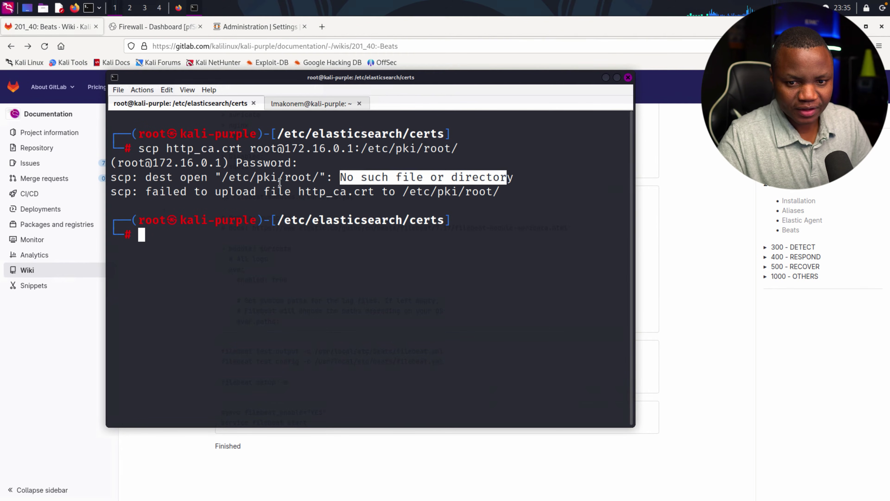
{"action": "left_click_drag", "start_coordinate": [279, 178], "coordinate": [238, 179]}
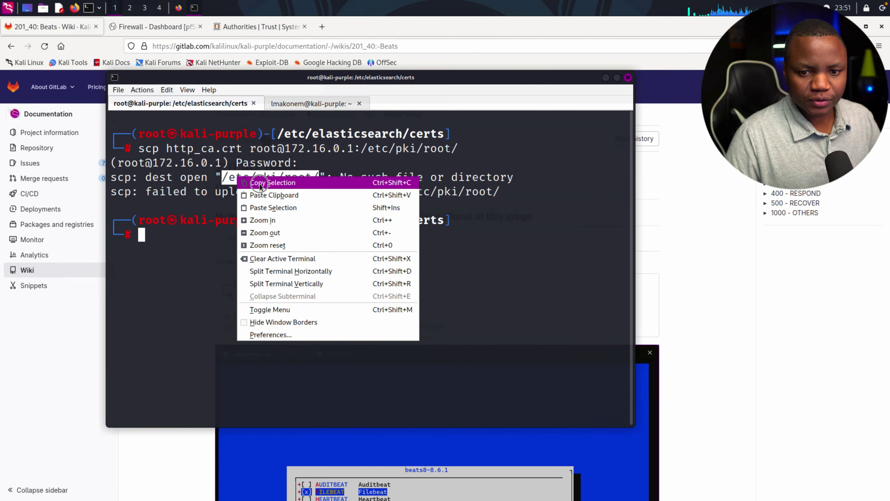
{"action": "left_click", "coordinate": [315, 181]}
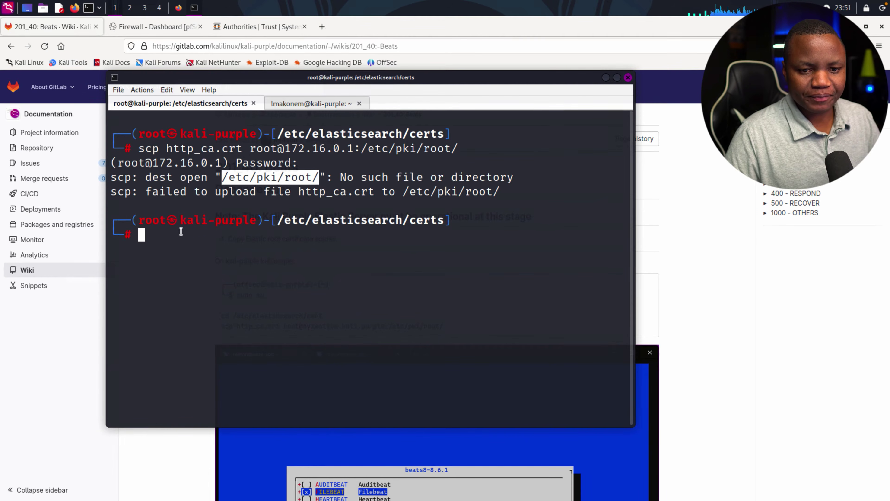
{"action": "left_click", "coordinate": [291, 103]}
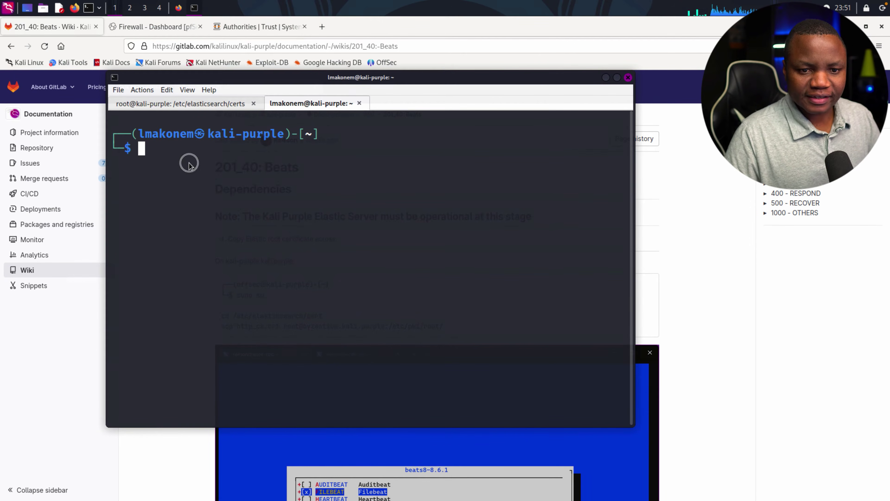
{"action": "type", "text": "clear"}
{"action": "key", "text": "Up"}
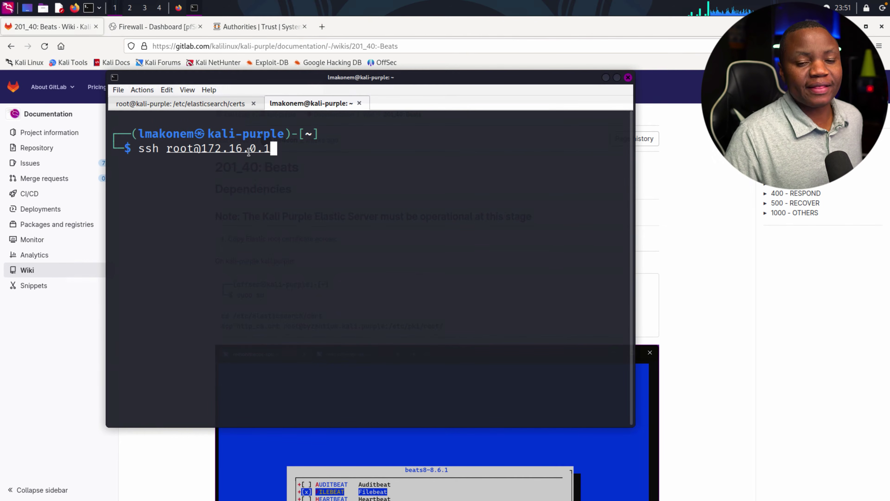
{"action": "key", "text": "Return"}
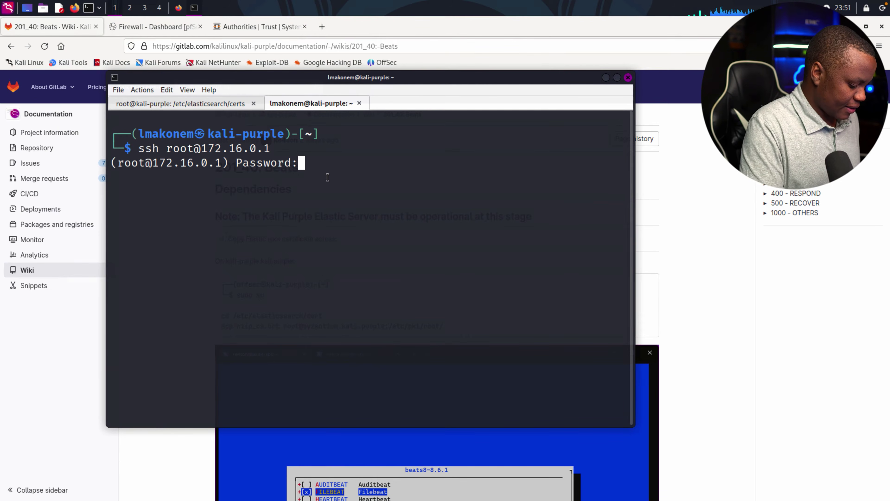
{"action": "key", "text": "Return"}
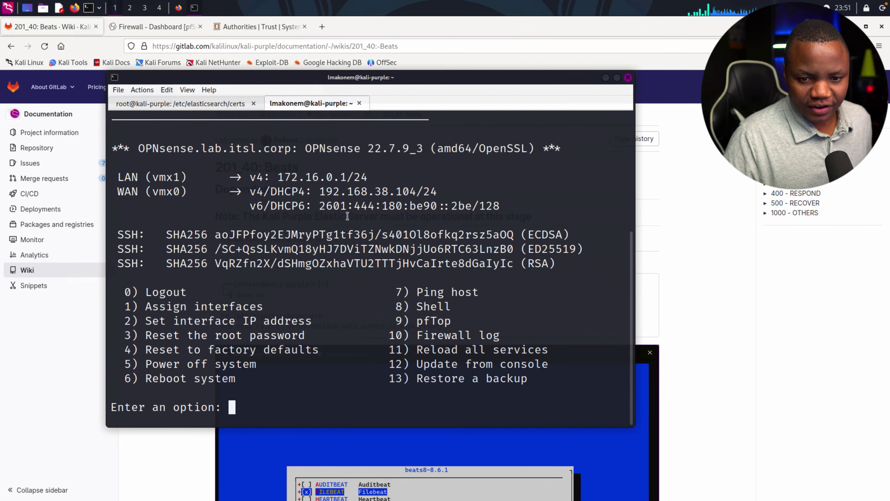
Start the OPNsense command shell by choosing option 8 from the console options.
{"action": "left_click_drag", "start_coordinate": [450, 307], "coordinate": [424, 307]}
{"action": "type", "text": "8"}
{"action": "key", "text": "Return"}
Try to create the directory /etc/pki/root/ on OPNsense with mkdir, using the copied path.
{"action": "type", "text": "mkdir"}
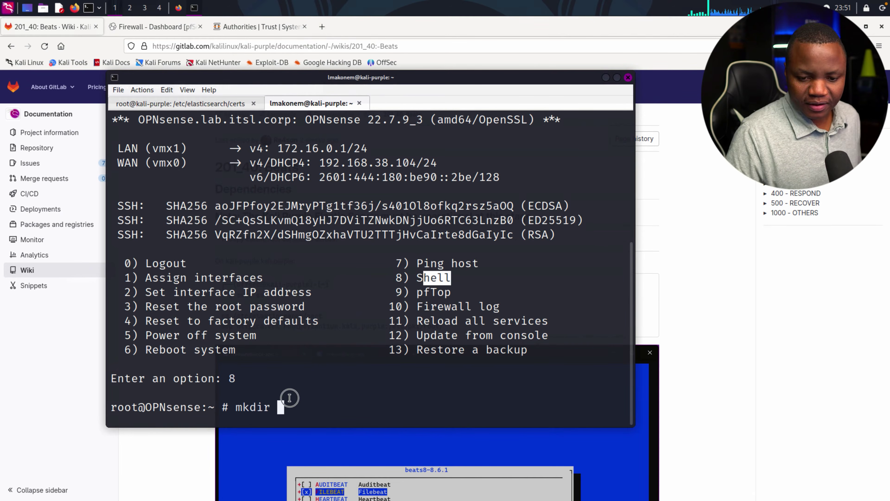
{"action": "right_click", "coordinate": [280, 408]}
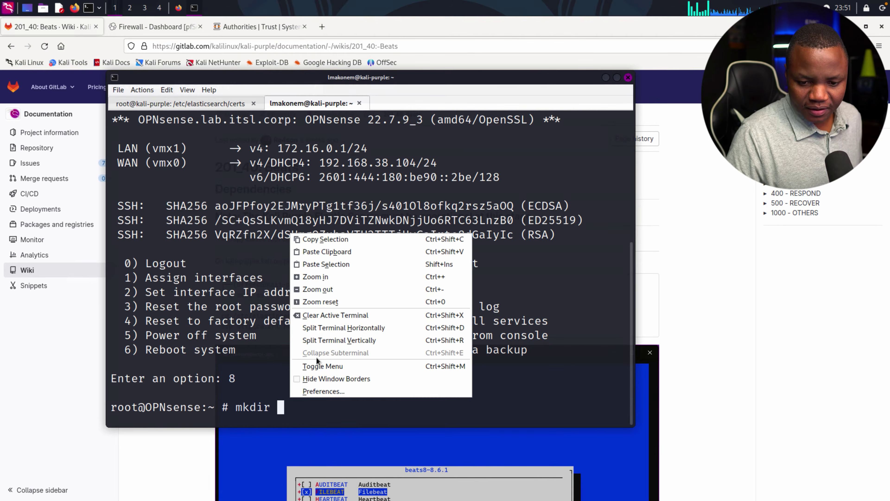
{"action": "left_click", "coordinate": [315, 255]}
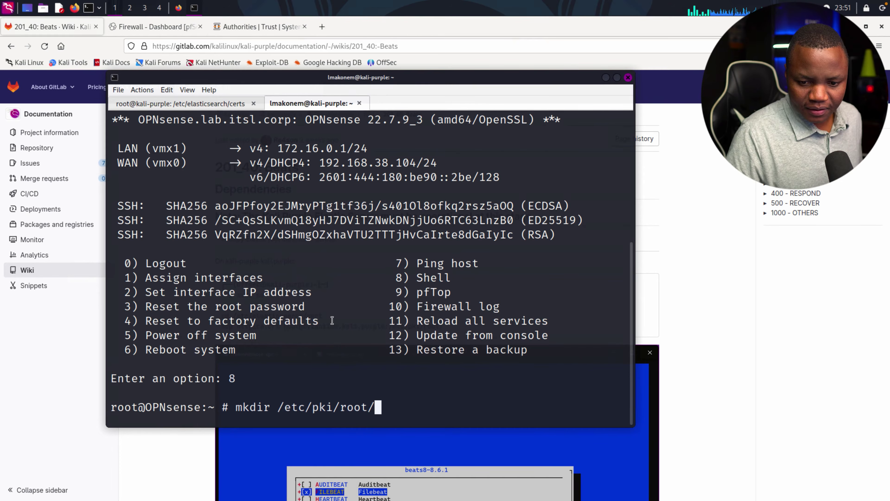
{"action": "key", "text": "Return"}
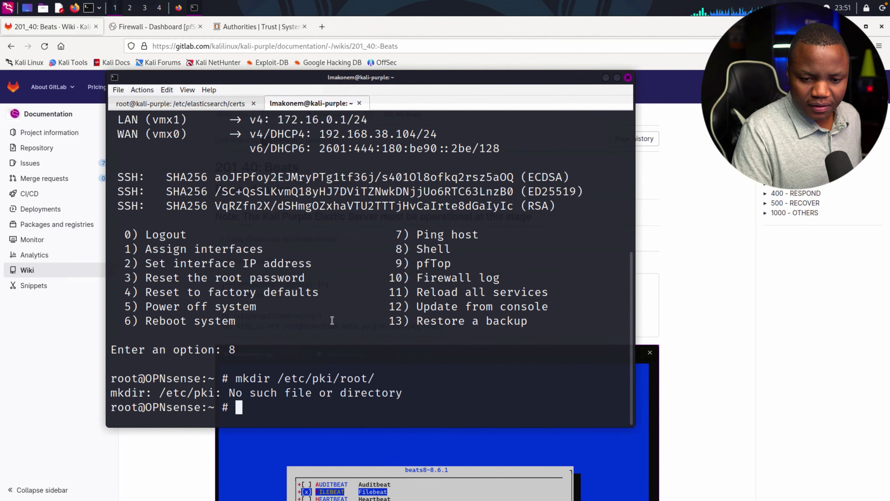
Create the parent directory /etc/pki with mkdir, and create /etc/pki/root/ inside it.
{"action": "key", "text": "Up"}
{"action": "key", "text": "BackSpace"}
{"action": "key", "text": "BackSpace"}
{"action": "key", "text": "BackSpace"}
{"action": "key", "text": "BackSpace"}
{"action": "key", "text": "BackSpace"}
{"action": "key", "text": "BackSpace"}
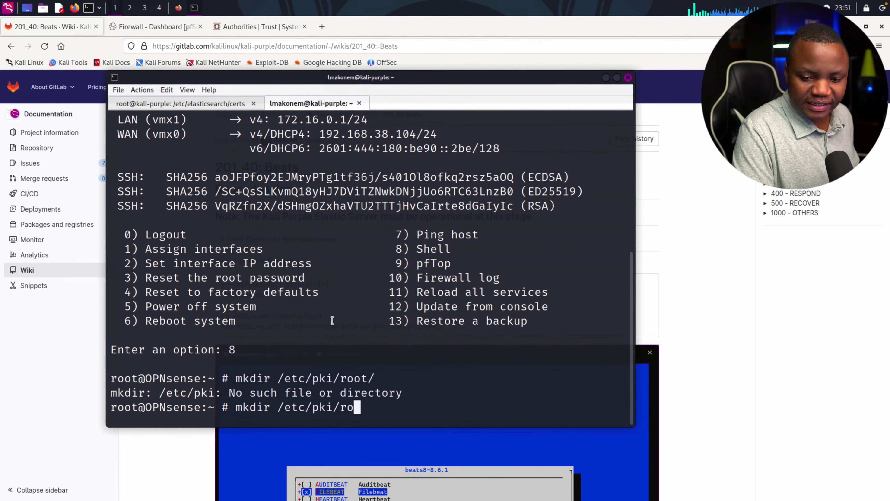
{"action": "key", "text": "Return"}
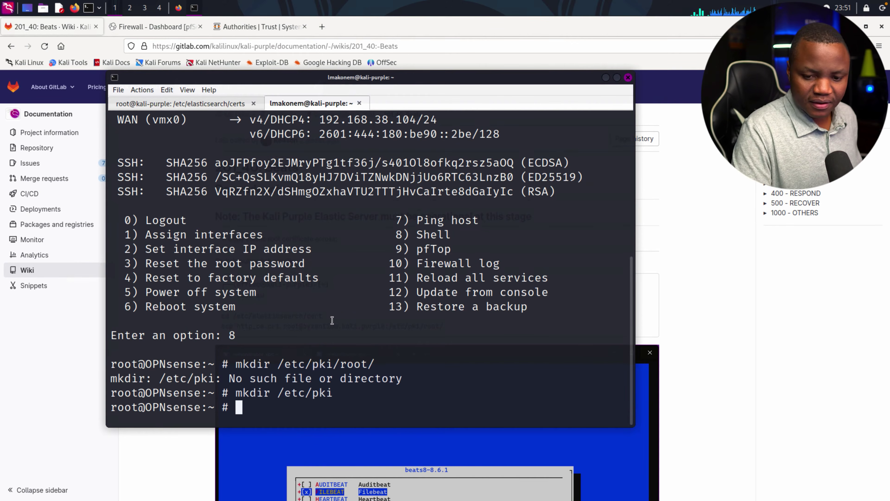
{"action": "key", "text": "Up"}
{"action": "key", "text": "Up"}
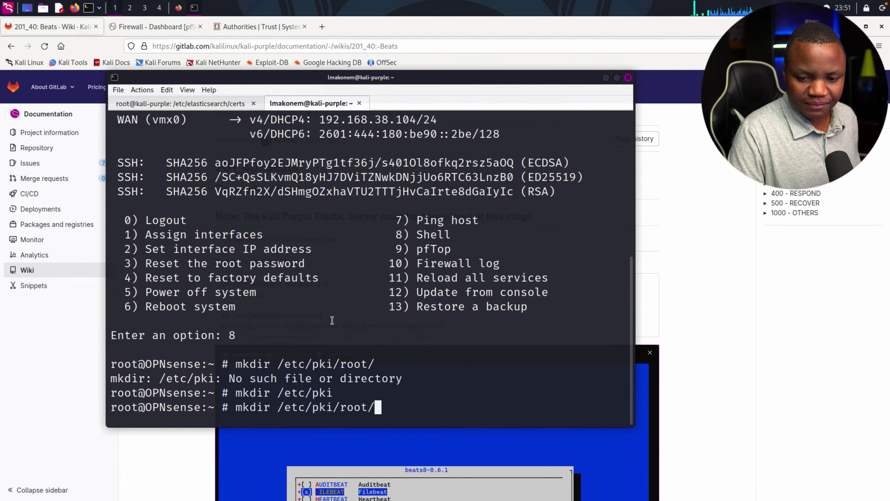
{"action": "key", "text": "Return"}
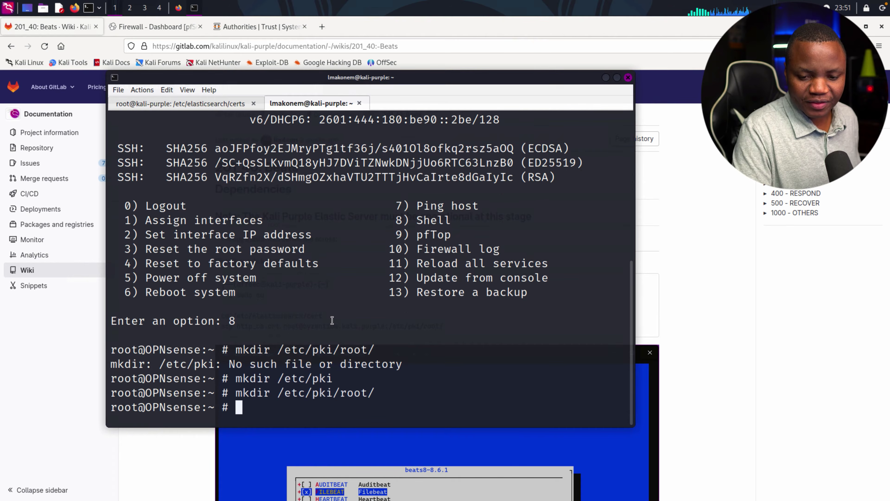
Change into /etc/pki/root/ on OPNsense and list its contents with ls.
{"action": "type", "text": "cd "}
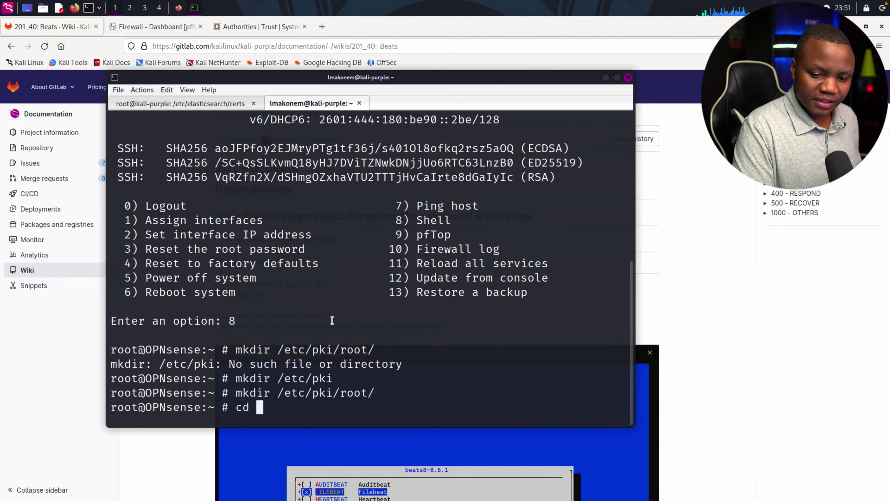
{"action": "type", "text": "/etc/pk"}
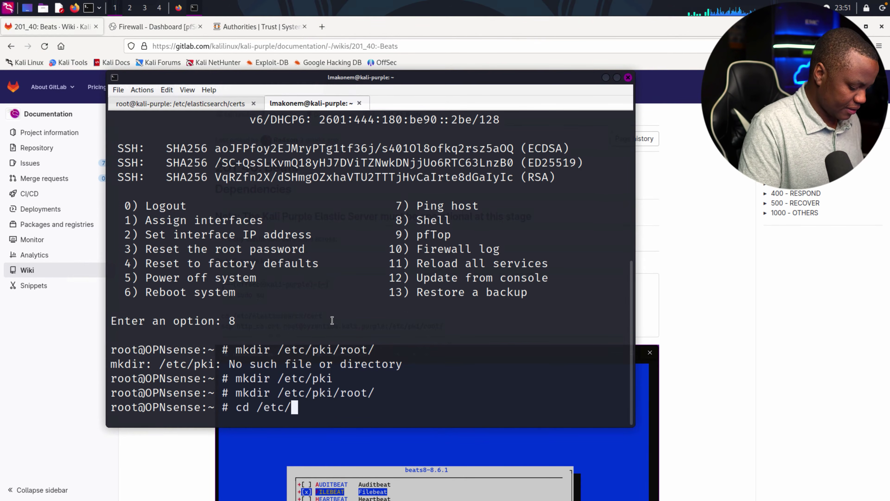
{"action": "key", "text": "Tab"}
{"action": "key", "text": "Tab"}
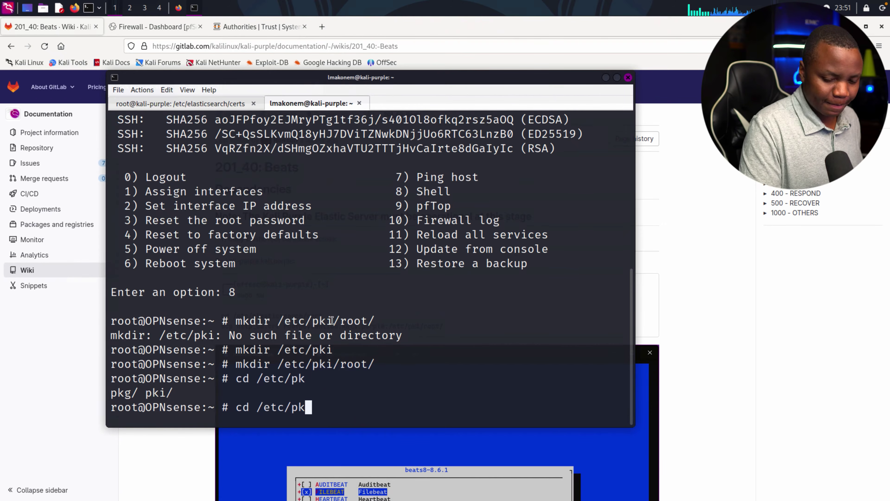
{"action": "type", "text": "i"}
{"action": "key", "text": "Tab"}
{"action": "type", "text": "root/"}
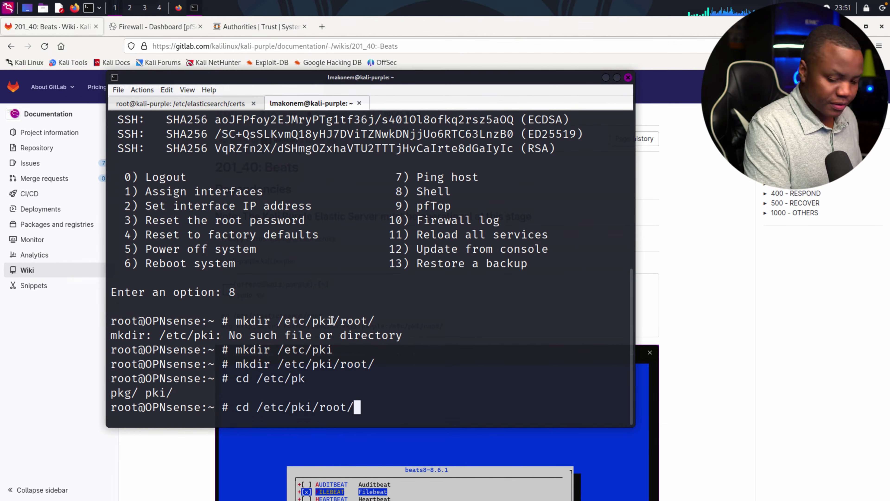
{"action": "key", "text": "Return"}
{"action": "type", "text": "ls"}
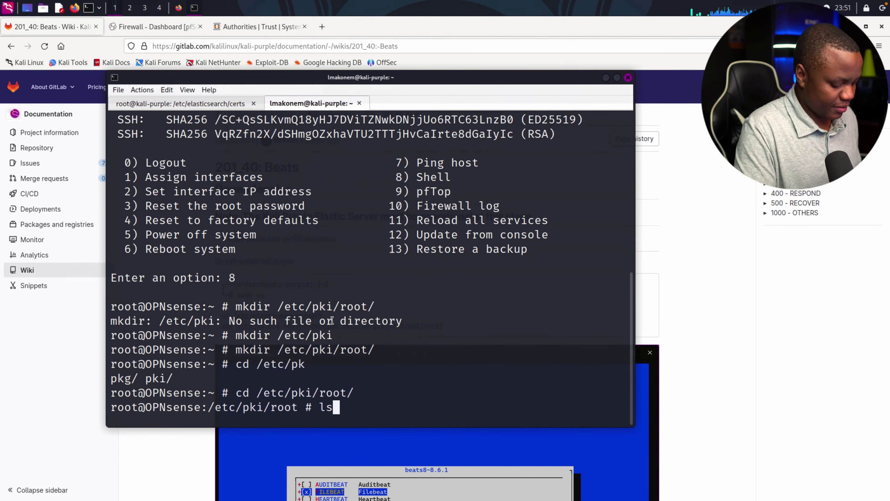
{"action": "key", "text": "Return"}
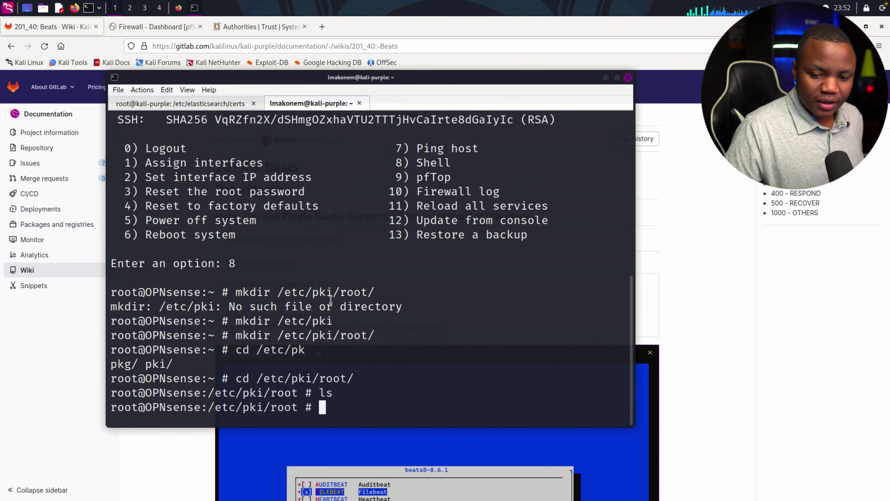
{"action": "left_click_drag", "start_coordinate": [202, 409], "coordinate": [146, 407]}
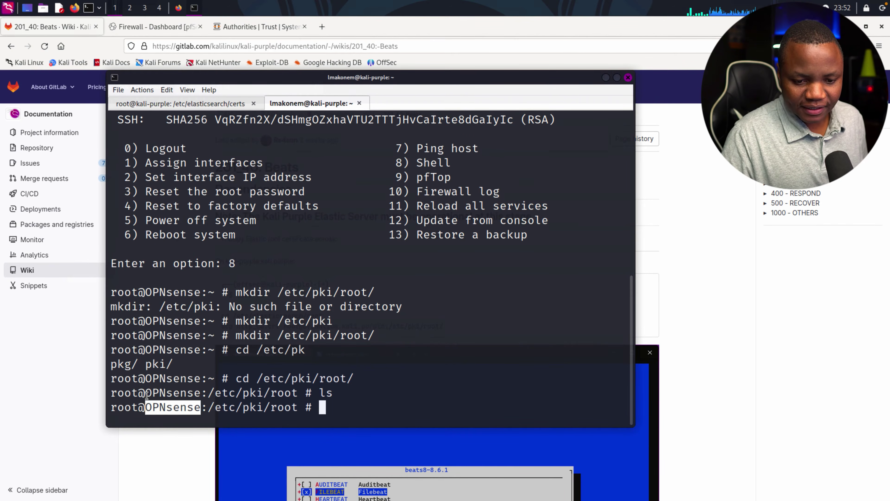
{"action": "left_click", "coordinate": [174, 107]}
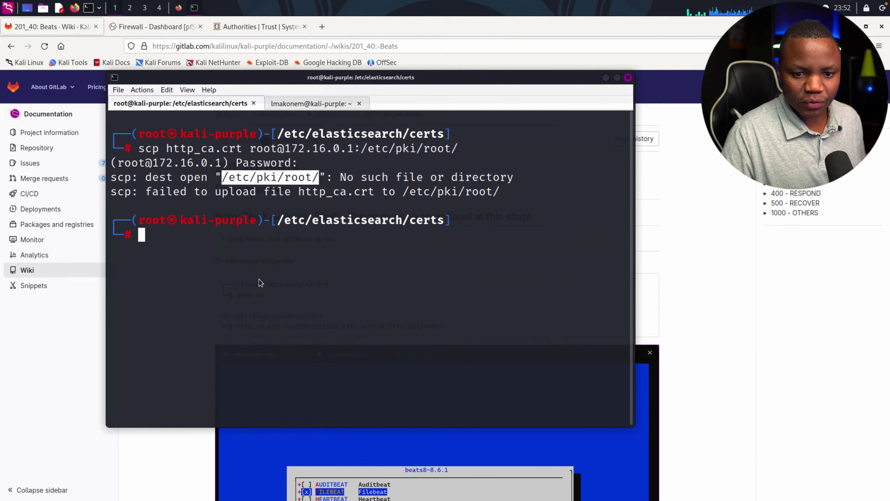
{"action": "left_click", "coordinate": [180, 239]}
{"action": "key", "text": "Up"}
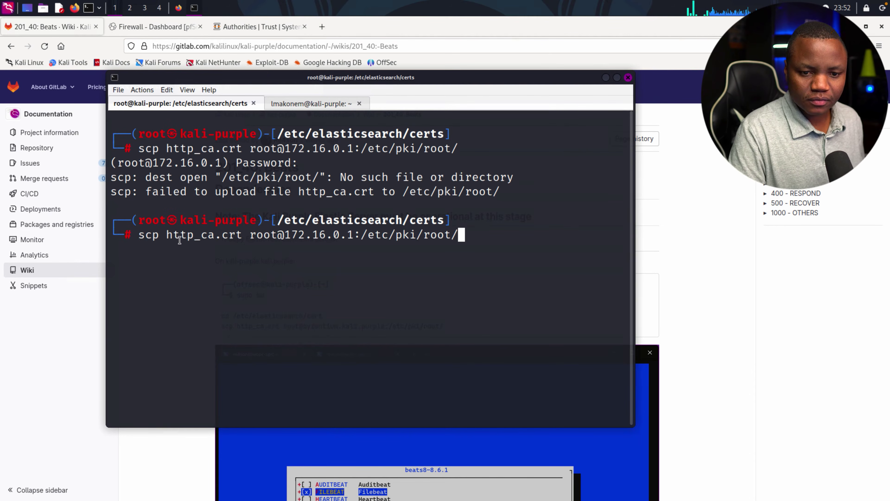
{"action": "key", "text": "Return"}
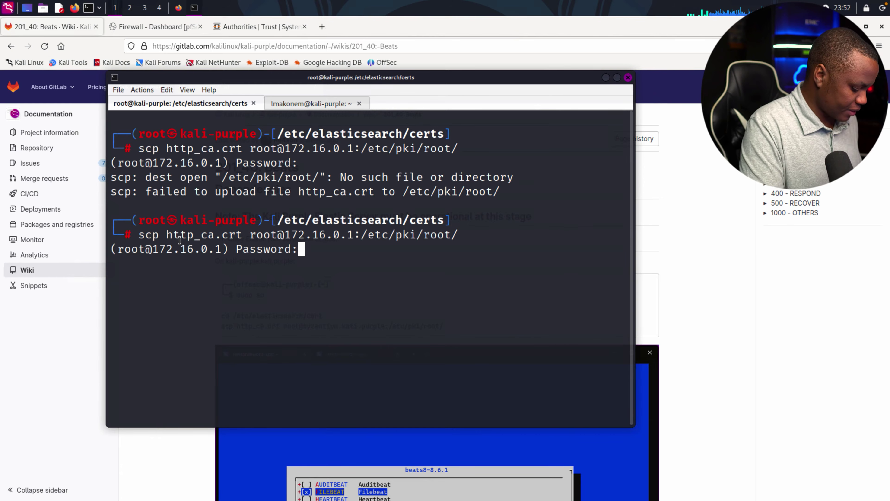
{"action": "key", "text": "Return"}
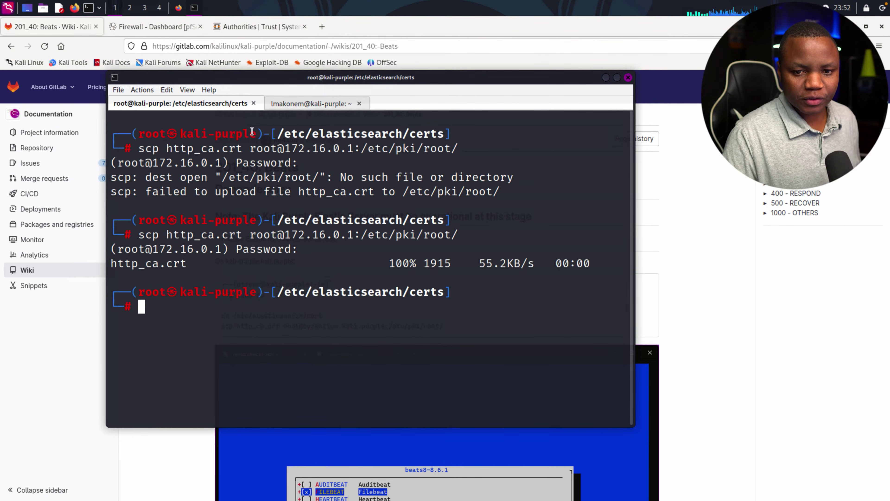
In the OPNsense shell, list /etc/pki/root with ls and ls -la, and examine the permissions and owner of http_ca.crt.
{"action": "left_click", "coordinate": [283, 104]}
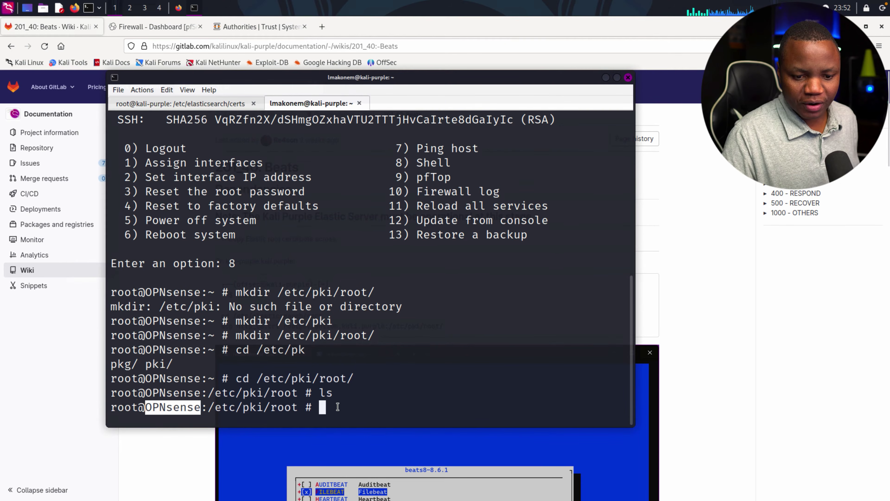
{"action": "type", "text": "ls"}
{"action": "key", "text": "Return"}
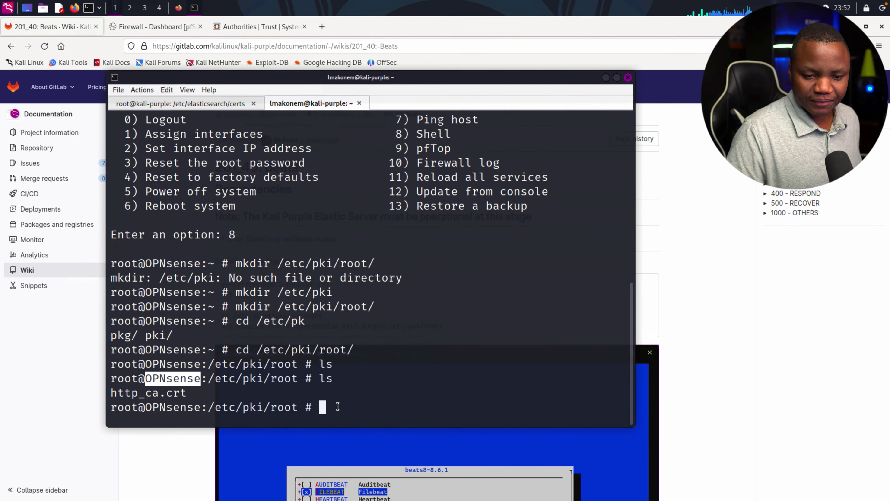
{"action": "left_click_drag", "start_coordinate": [186, 392], "coordinate": [111, 393]}
{"action": "left_click", "coordinate": [322, 403]}
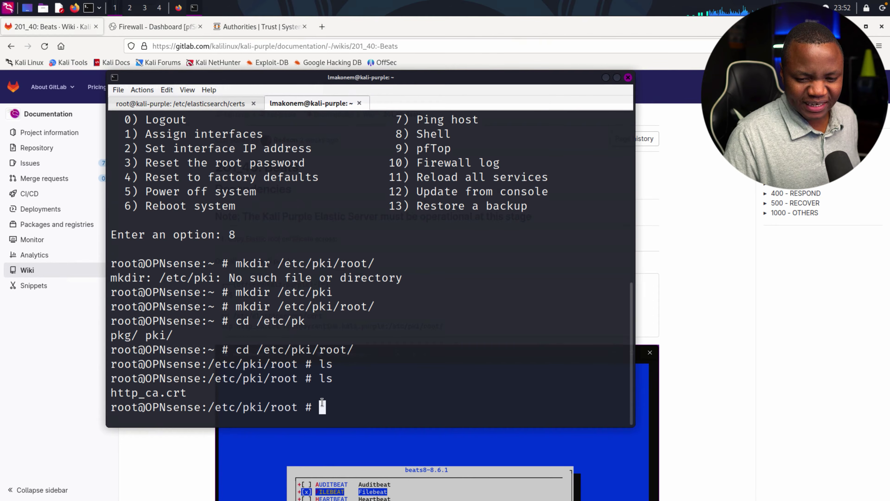
{"action": "type", "text": "ls -la"}
{"action": "key", "text": "Return"}
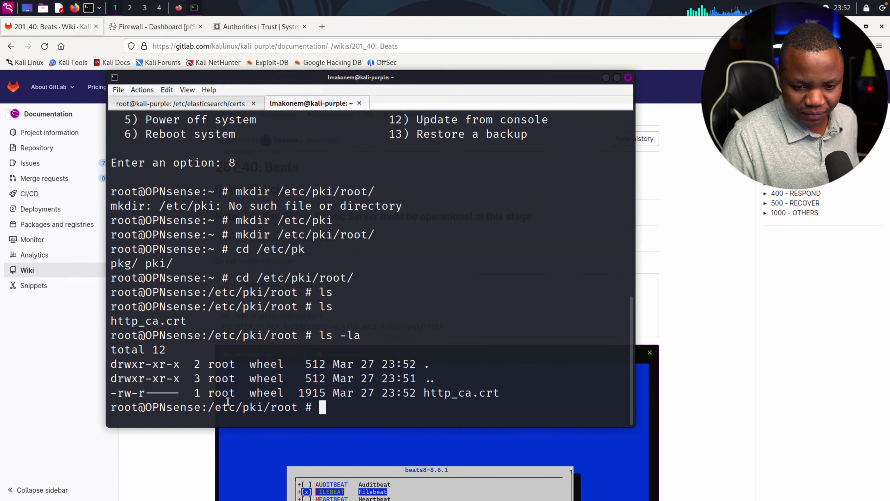
{"action": "left_click_drag", "start_coordinate": [242, 392], "coordinate": [118, 393]}
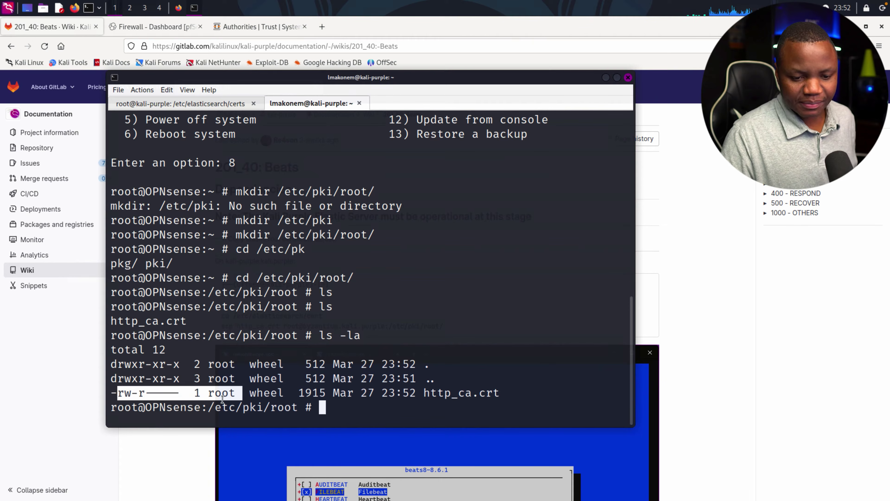
Return to the Beats wiki page, review the Filebeat installation section for byzantium, and select the opnsense-code ports command.
{"action": "left_click", "coordinate": [606, 78]}
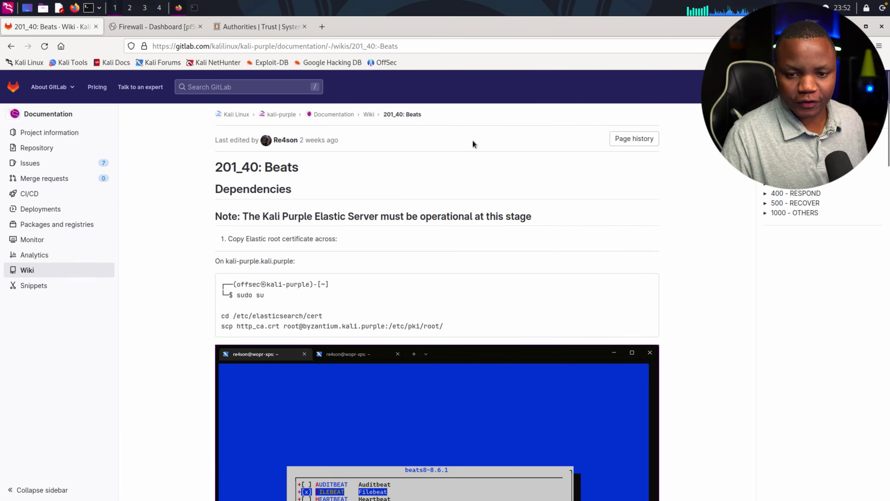
{"action": "triple_click", "coordinate": [282, 314]}
{"action": "scroll", "coordinate": [259, 308], "scroll_direction": "down", "scroll_amount": 10}
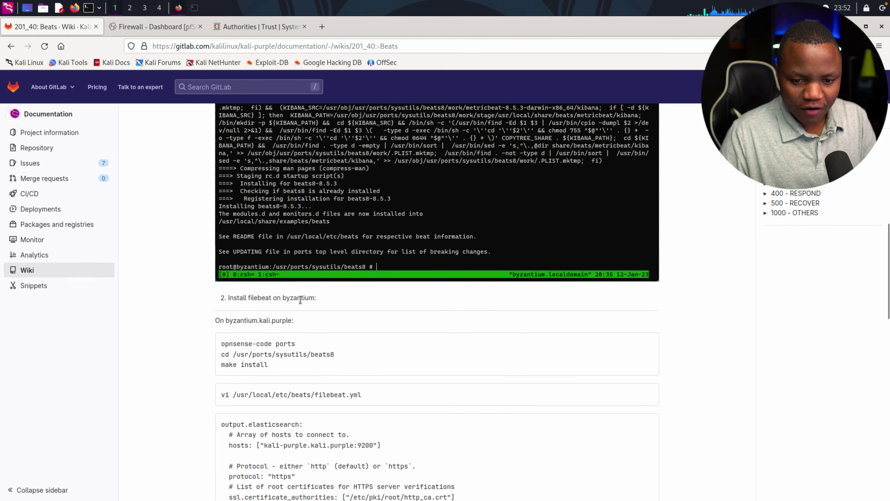
{"action": "left_click_drag", "start_coordinate": [287, 322], "coordinate": [214, 323]}
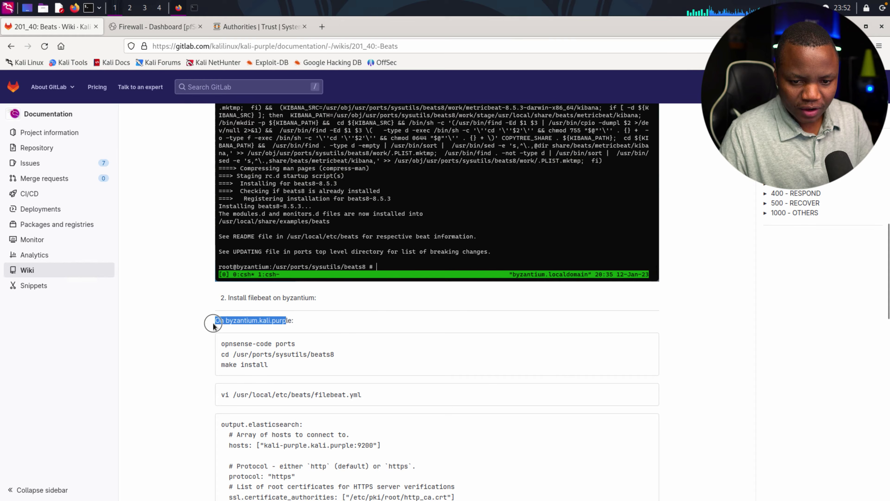
{"action": "triple_click", "coordinate": [258, 343]}
{"action": "scroll", "coordinate": [258, 316], "scroll_direction": "down", "scroll_amount": 3}
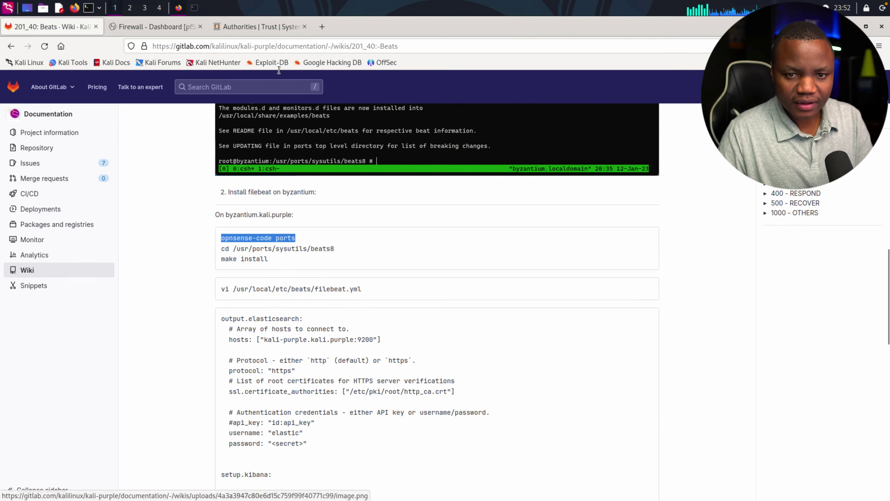
Return to the OPNsense shell, clear the screen, and run the copied opnsense-code ports command.
{"action": "left_click", "coordinate": [194, 7]}
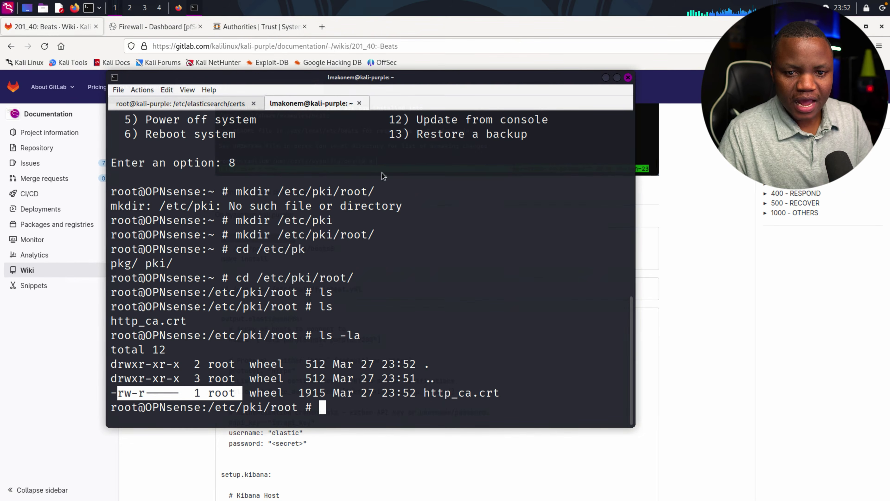
{"action": "left_click", "coordinate": [326, 399]}
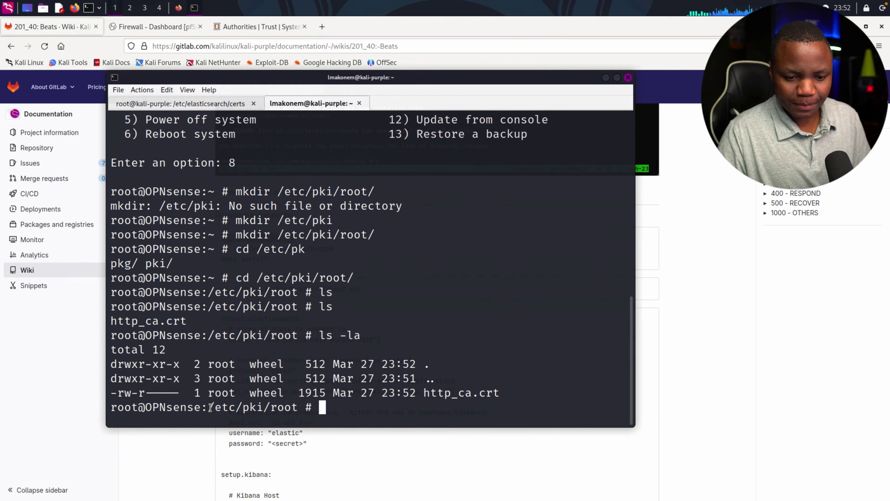
{"action": "left_click_drag", "start_coordinate": [208, 407], "coordinate": [121, 407]}
{"action": "left_click", "coordinate": [322, 407]}
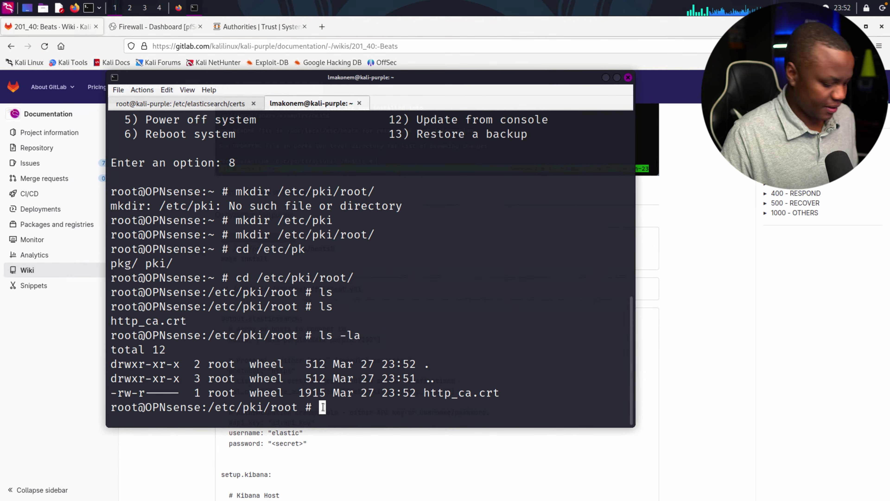
{"action": "type", "text": "clear"}
{"action": "key", "text": "Return"}
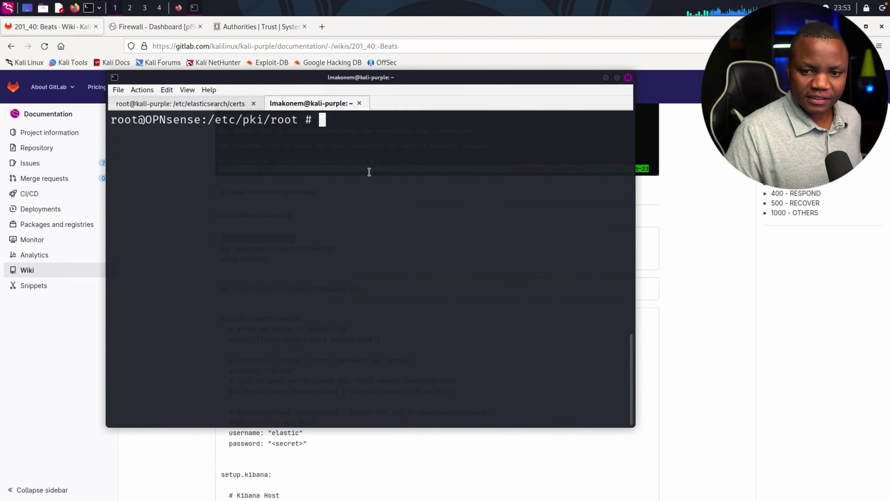
{"action": "right_click", "coordinate": [365, 132]}
{"action": "left_click", "coordinate": [388, 149]}
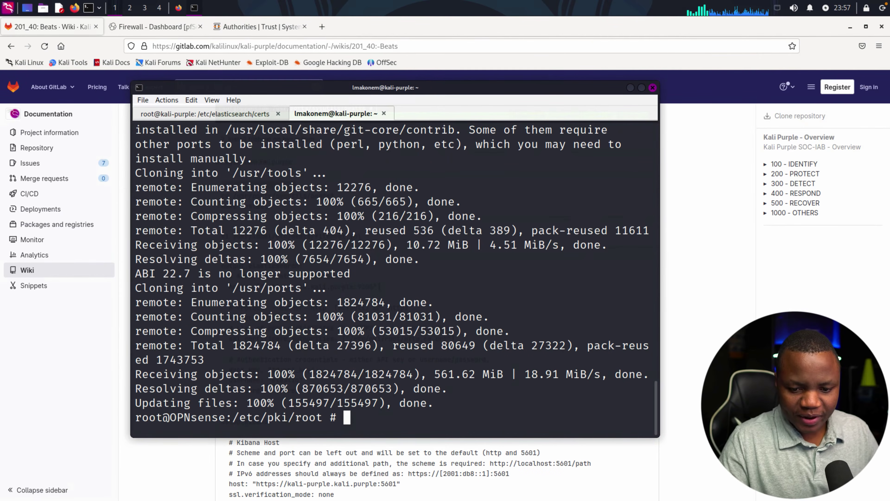
Copy the cd /usr/ports/sysutils/beats8 command from the wiki page and run it in the OPNsense shell.
{"action": "left_click", "coordinate": [630, 87]}
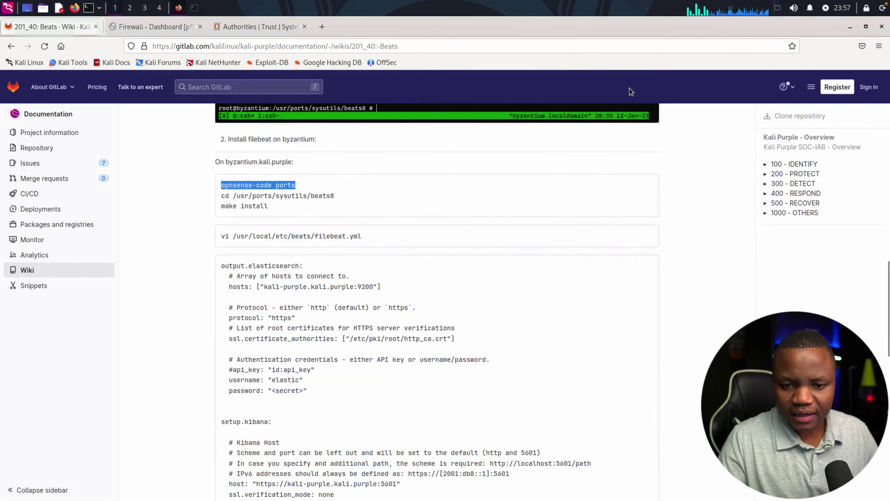
{"action": "left_click", "coordinate": [242, 198]}
{"action": "left_click_drag", "start_coordinate": [346, 199], "coordinate": [215, 196]}
{"action": "key", "text": "ctrl+c"}
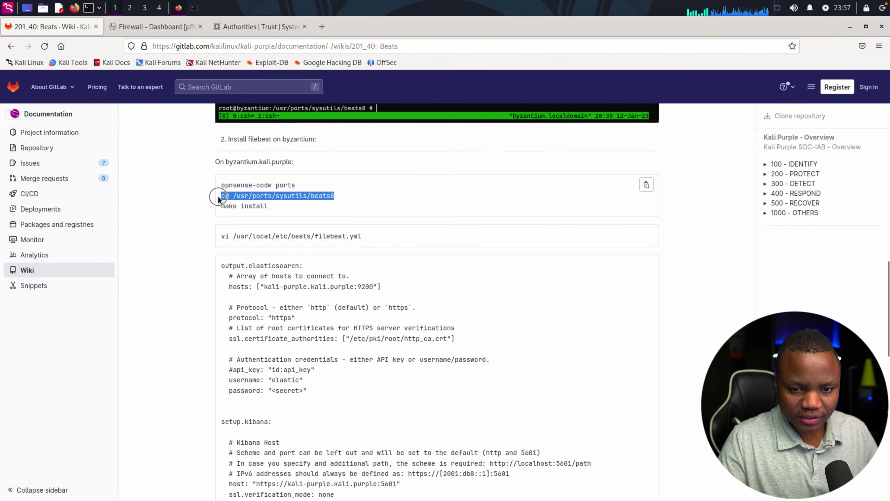
{"action": "left_click", "coordinate": [194, 7]}
{"action": "right_click", "coordinate": [358, 419]}
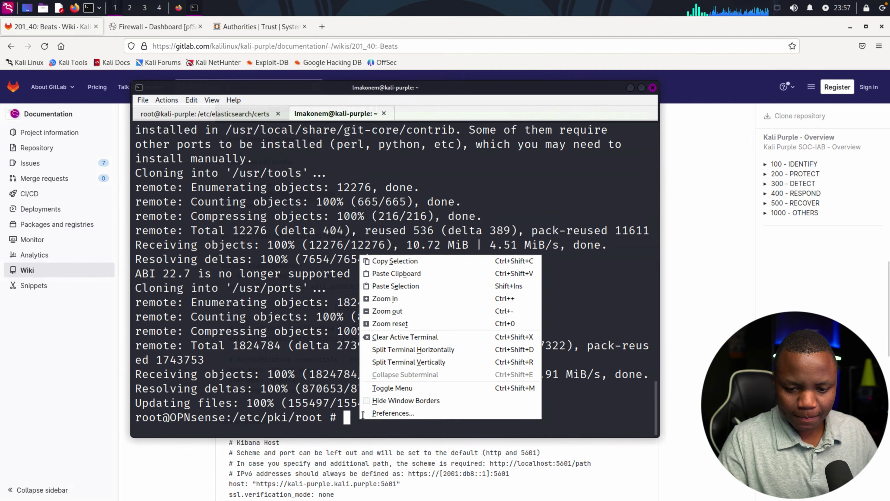
{"action": "left_click", "coordinate": [383, 273]}
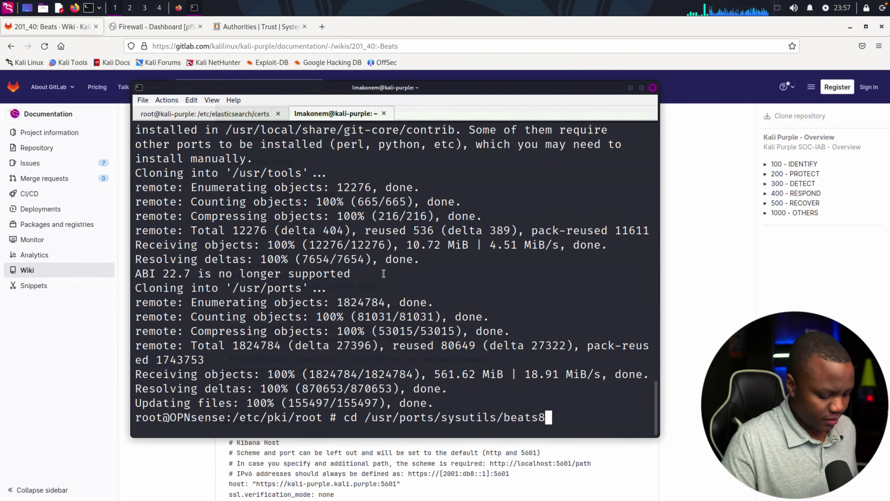
{"action": "key", "text": "Return"}
Run make install in the beats8 ports directory.
{"action": "type", "text": "make instal"}
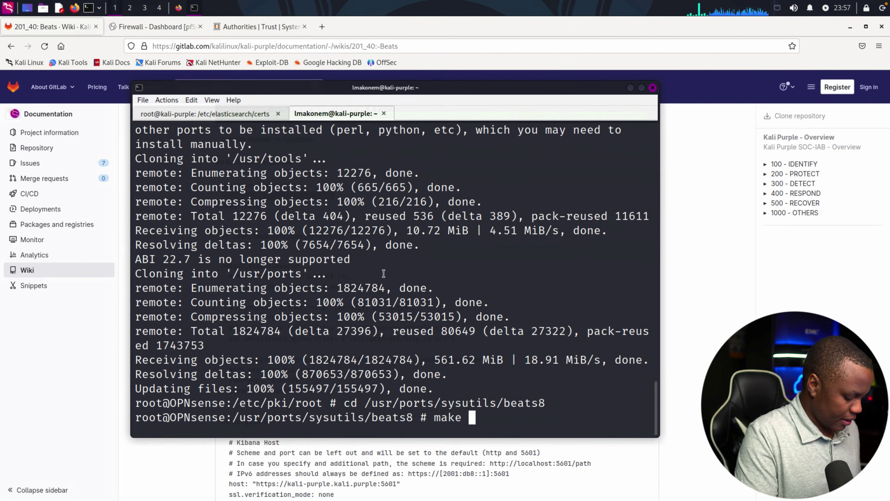
{"action": "type", "text": "l"}
{"action": "key", "text": "Return"}
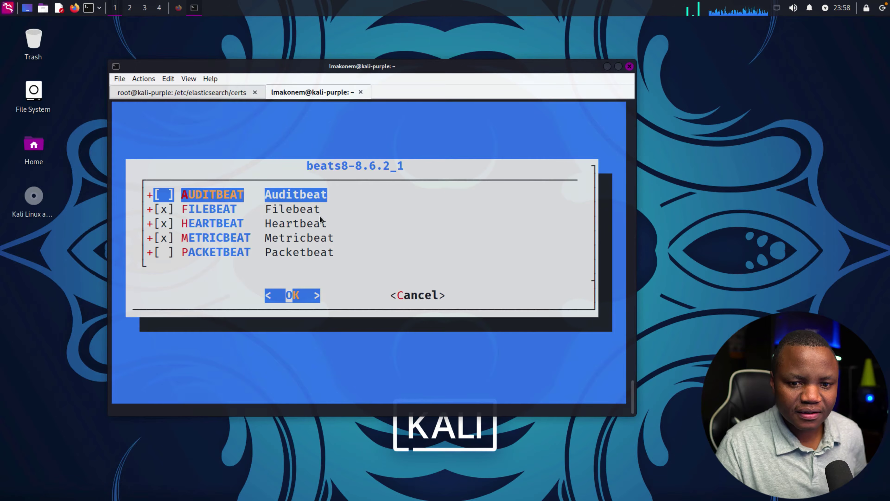
In the beats8 build options, disable Heartbeat and Metricbeat, keep only Filebeat enabled, and accept the configuration.
{"action": "key", "text": "Down"}
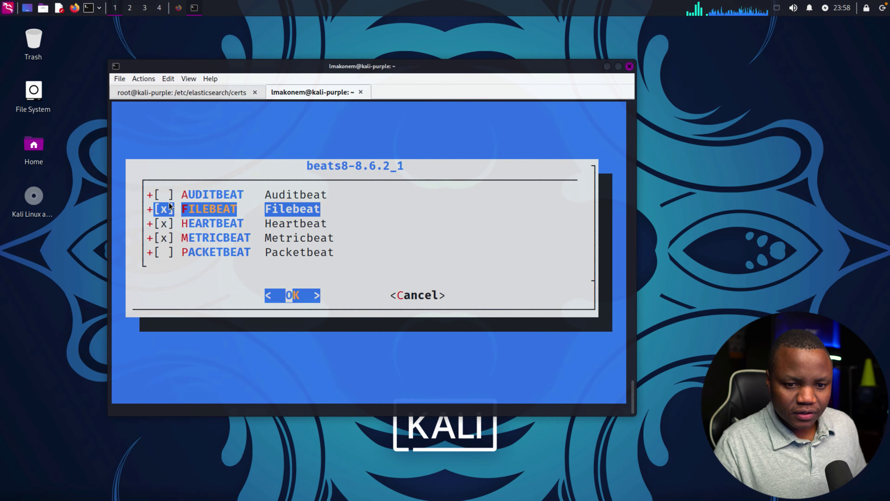
{"action": "key", "text": "Down"}
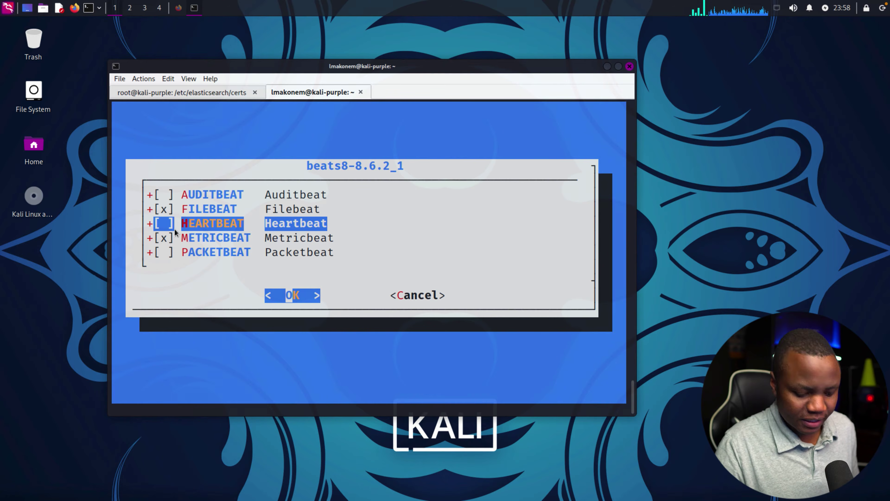
{"action": "key", "text": "Down"}
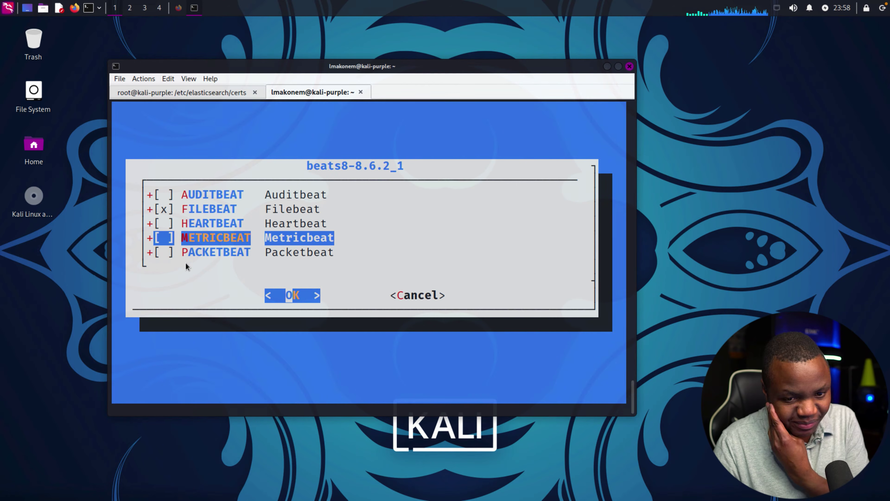
{"action": "key", "text": "Up"}
{"action": "key", "text": "Up"}
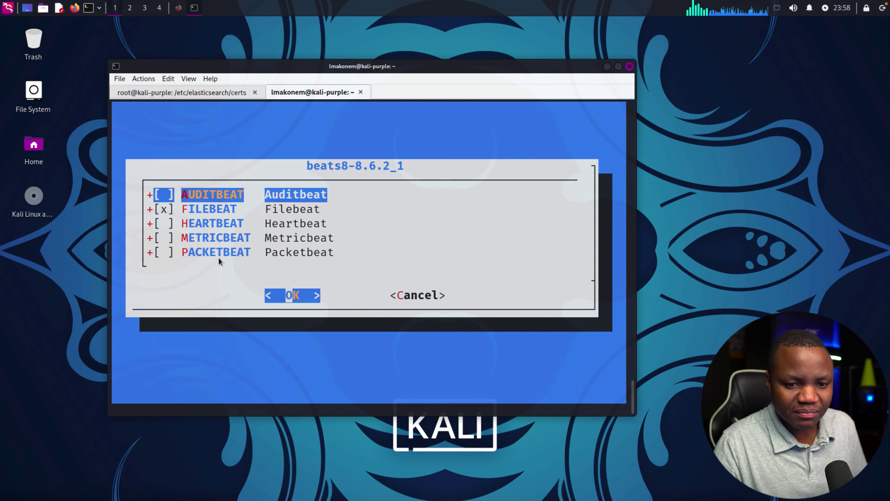
{"action": "key", "text": "Down"}
{"action": "key", "text": "Down"}
{"action": "key", "text": "Down"}
{"action": "key", "text": "Down"}
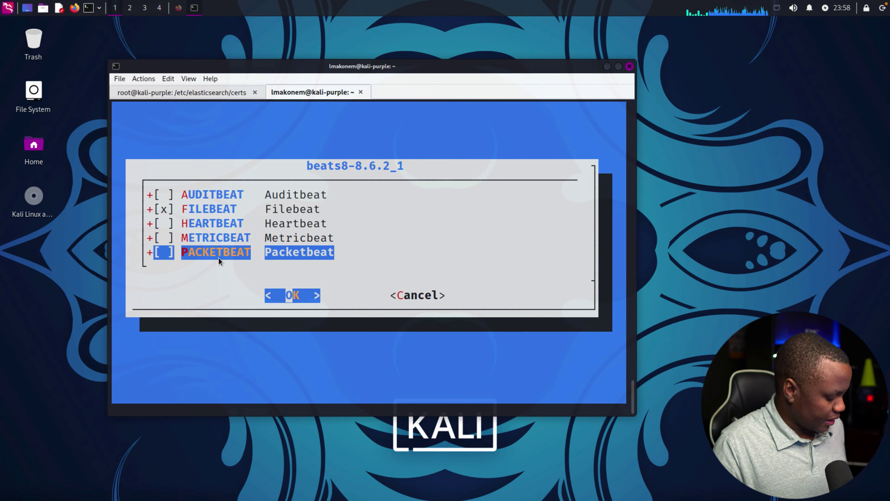
{"action": "key", "text": "Tab"}
{"action": "key", "text": "Tab"}
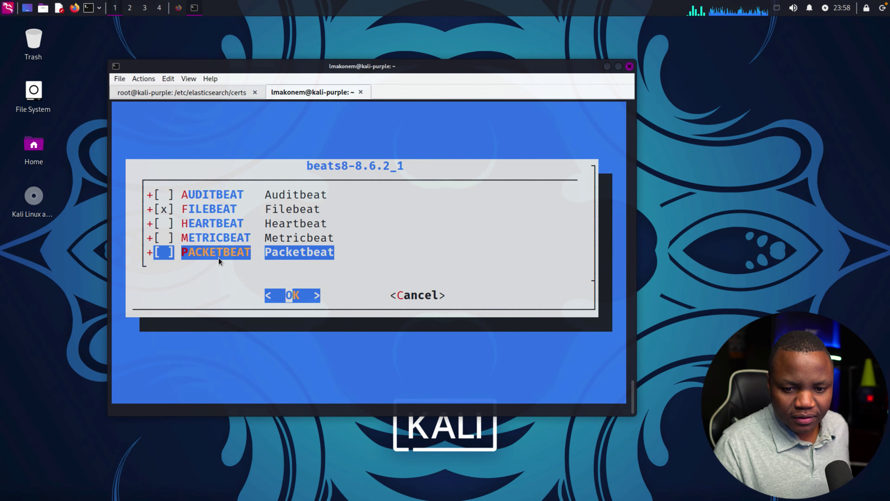
{"action": "key", "text": "Return"}
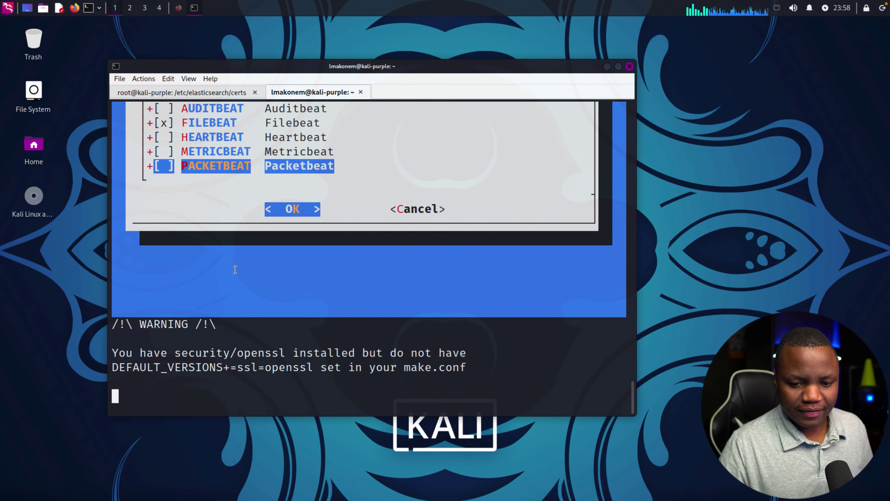
{"action": "key", "text": "Return"}
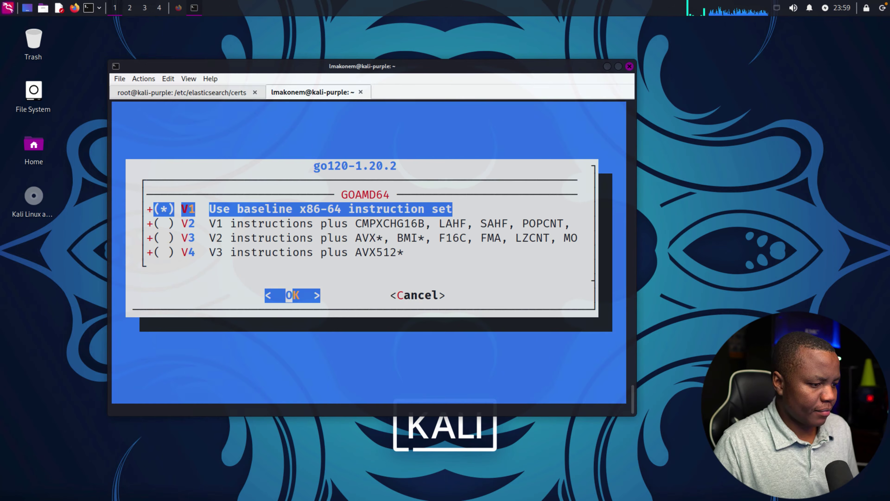
Check the wiki's installation screenshots, and accept the go120 options with GOAMD64 kept on V1, the baseline x86-64 instruction set.
{"action": "left_click", "coordinate": [179, 7]}
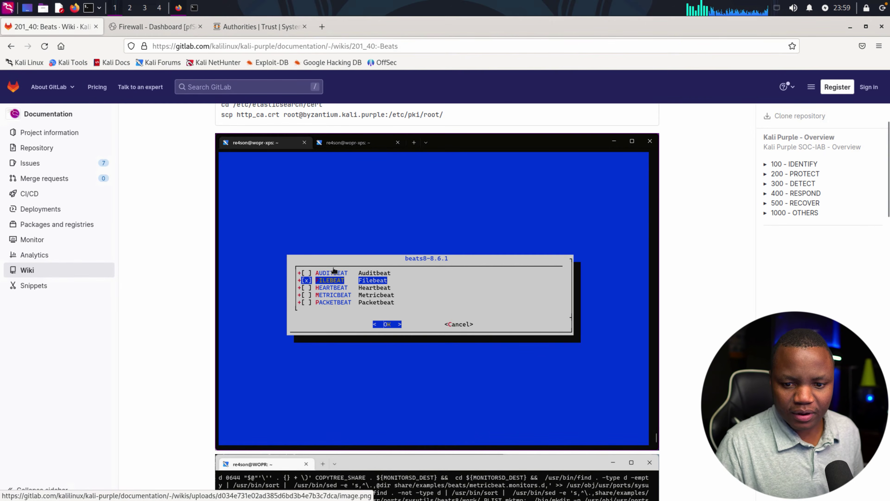
{"action": "left_click", "coordinate": [194, 8]}
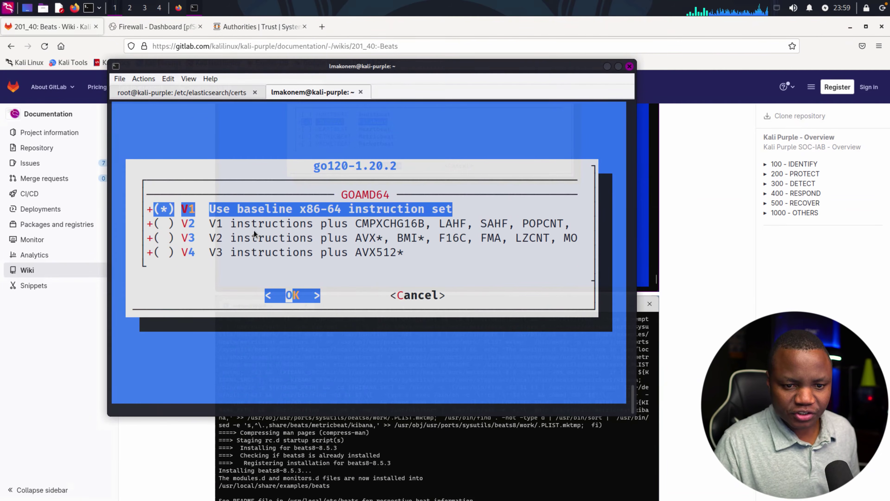
{"action": "key", "text": "Right"}
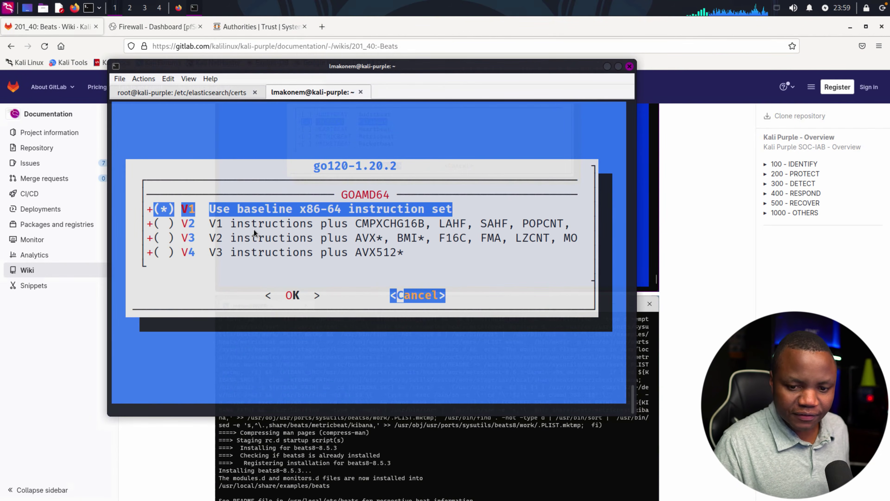
{"action": "key", "text": "Left"}
{"action": "key", "text": "Return"}
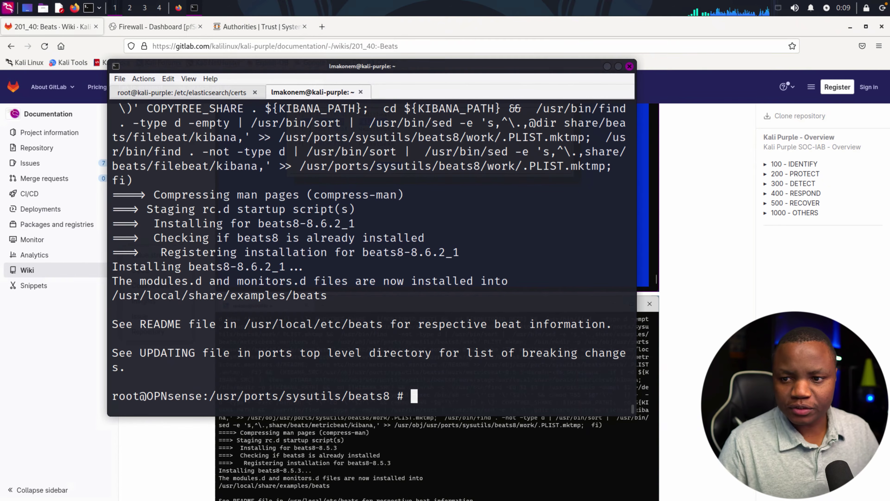
Review the wiki's instructions following make install, and list the beats8 ports directory with ls in the OPNsense shell.
{"action": "key", "text": "alt+Tab"}
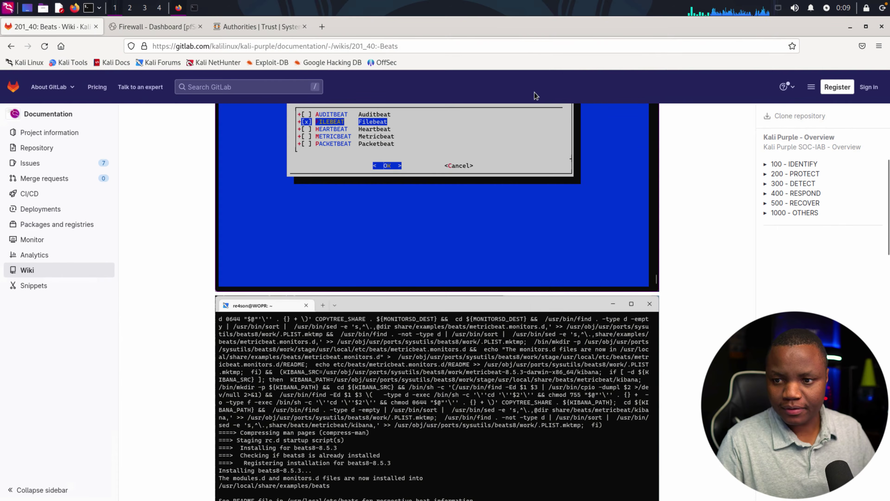
{"action": "scroll", "coordinate": [285, 276], "scroll_direction": "down", "scroll_amount": 5}
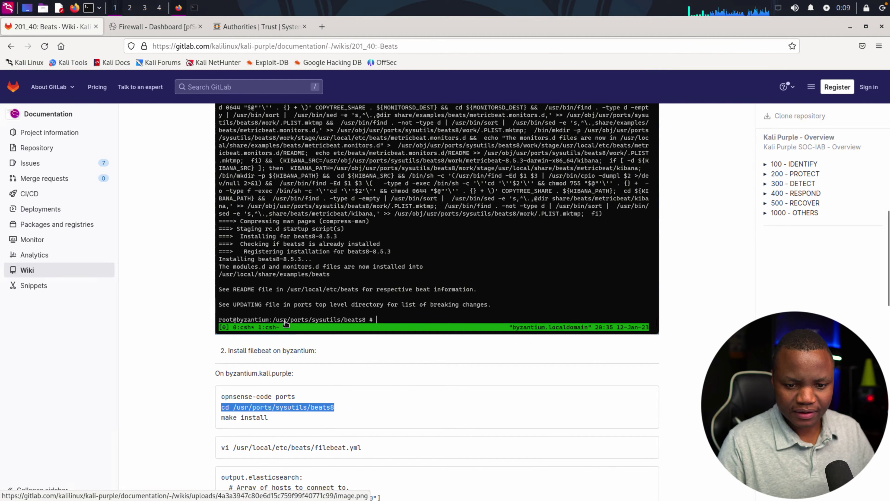
{"action": "scroll", "coordinate": [285, 311], "scroll_direction": "down", "scroll_amount": 3}
{"action": "scroll", "coordinate": [284, 305], "scroll_direction": "down", "scroll_amount": 4}
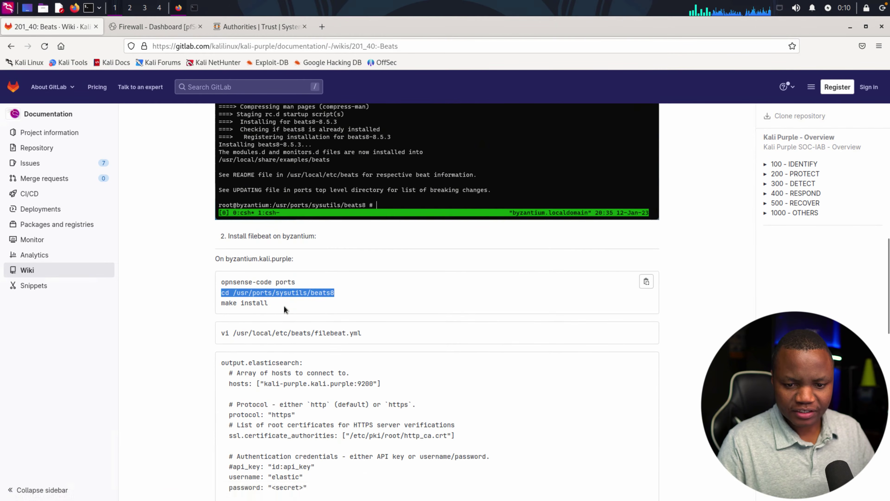
{"action": "key", "text": "alt+Tab"}
Copy the vi /usr/local/etc/beats/filebeat.yml command from the wiki and open that file in the OPNsense shell.
{"action": "left_click", "coordinate": [689, 323]}
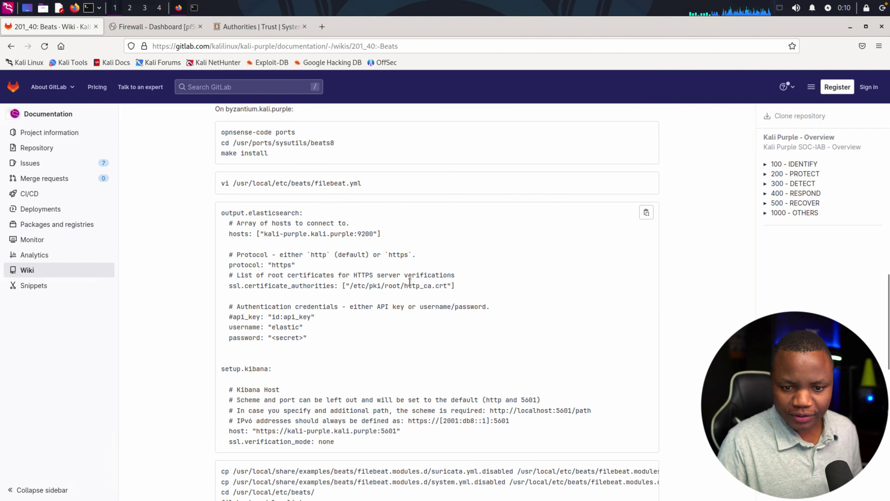
{"action": "left_click", "coordinate": [646, 182]}
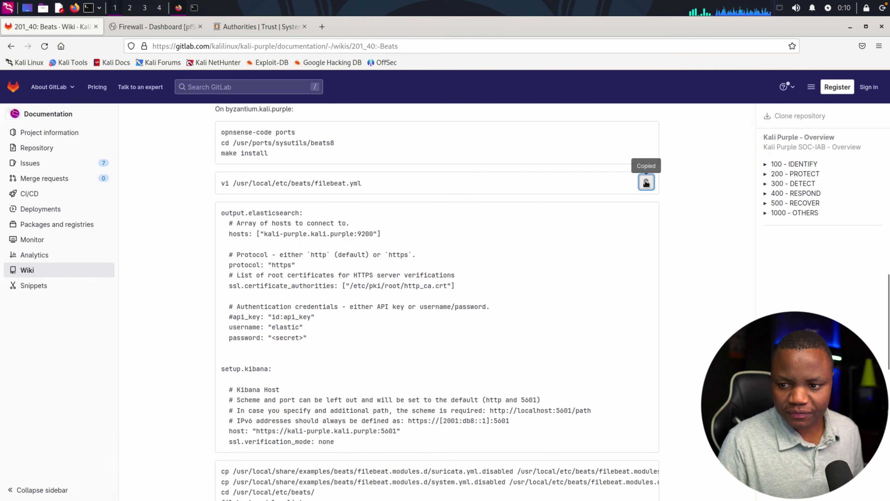
{"action": "key", "text": "alt+Tab"}
{"action": "type", "text": "vi"}
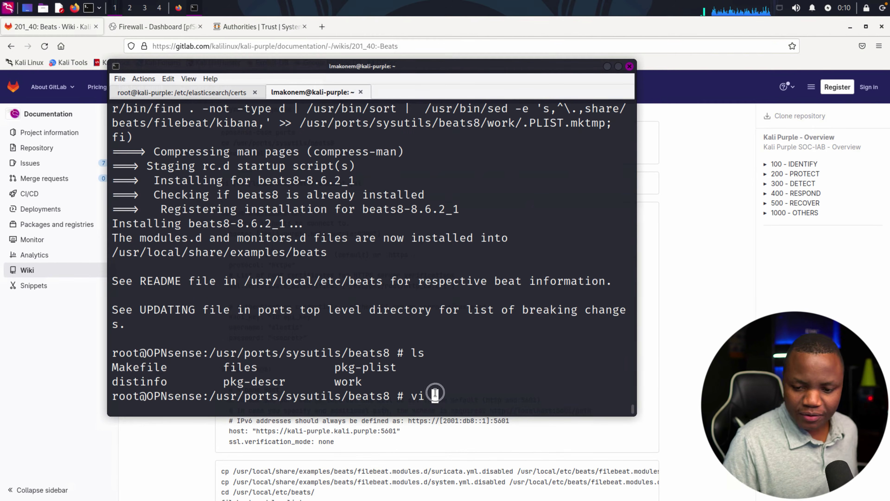
{"action": "key", "text": "ctrl+shift+v"}
{"action": "key", "text": "Return"}
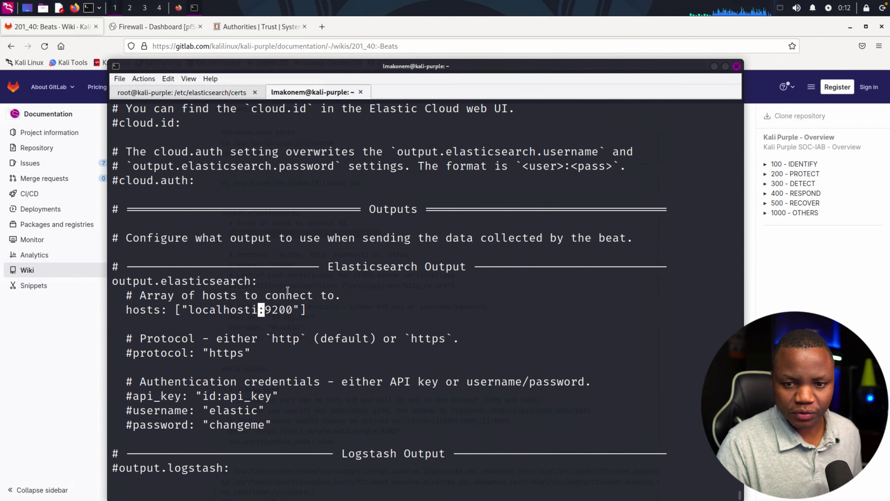
Quit vi without saving filebeat.yml and clear the terminal screen.
{"action": "type", "text": ":"}
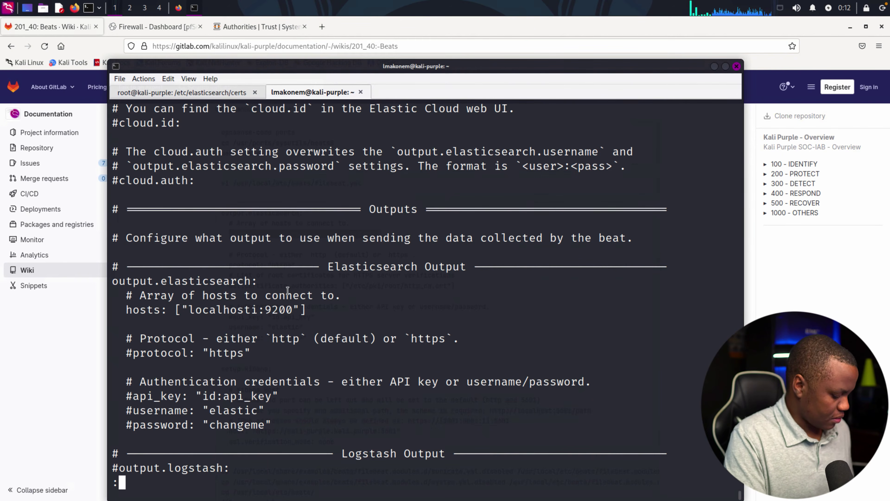
{"action": "type", "text": "q!"}
{"action": "key", "text": "Return"}
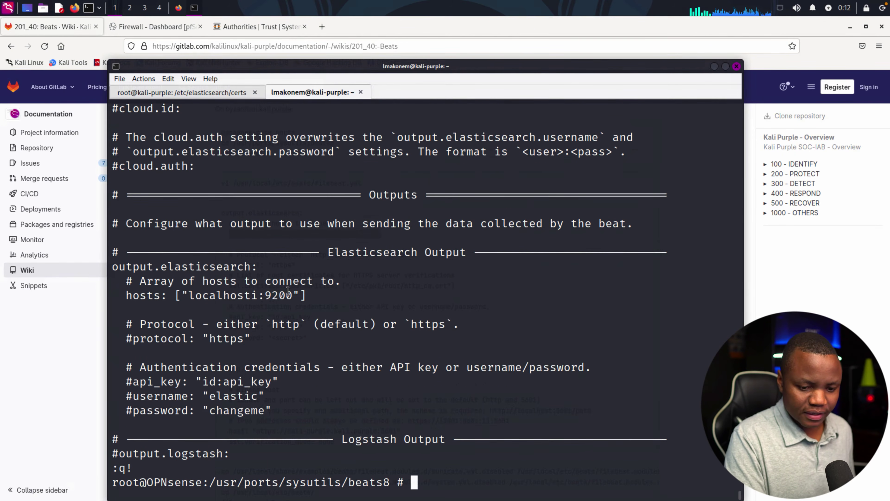
{"action": "type", "text": "clear"}
{"action": "key", "text": "Return"}
Try to start vim in the OPNsense shell.
{"action": "type", "text": "v"}
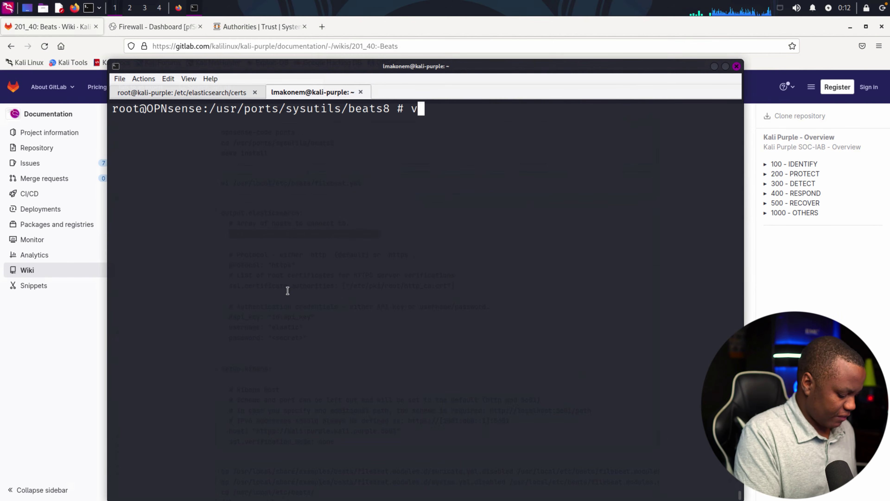
{"action": "type", "text": "im"}
{"action": "key", "text": "Return"}
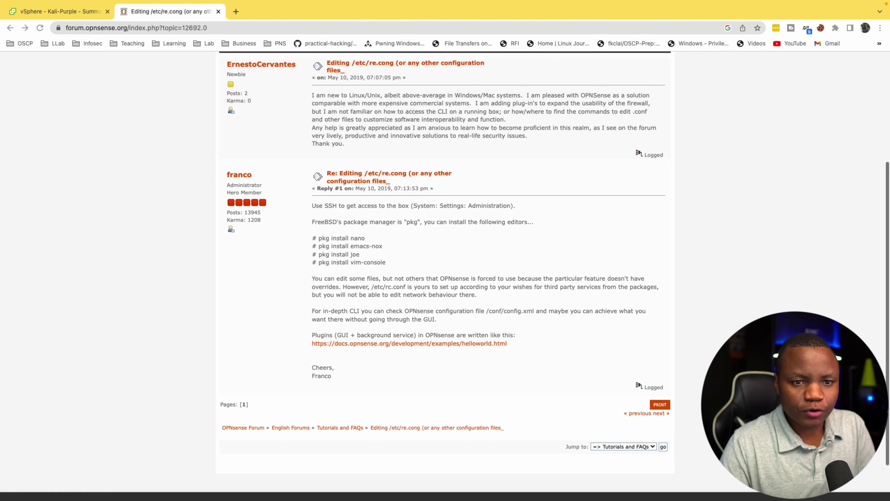
Copy the pkg install nano command from the OPNsense forum reply, run it in the OPNsense shell, and approve the installation.
{"action": "left_click_drag", "start_coordinate": [364, 239], "coordinate": [319, 237]}
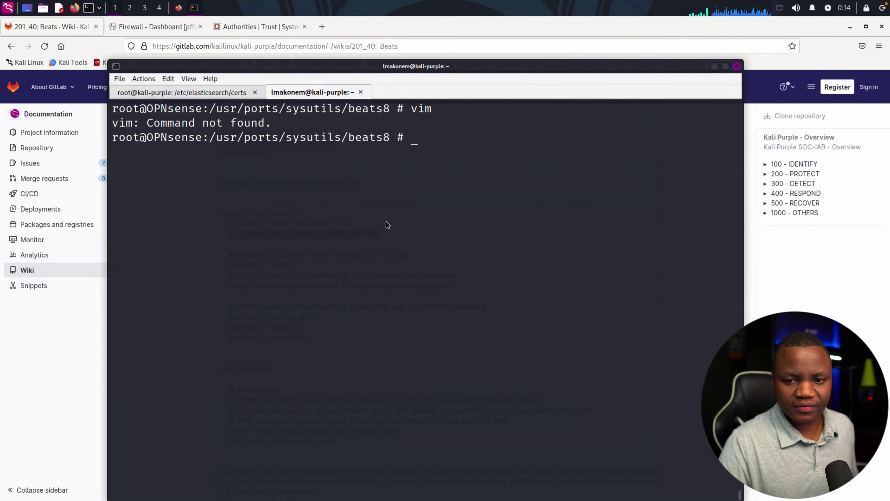
{"action": "key", "text": "ctrl+shift+v"}
{"action": "key", "text": "Return"}
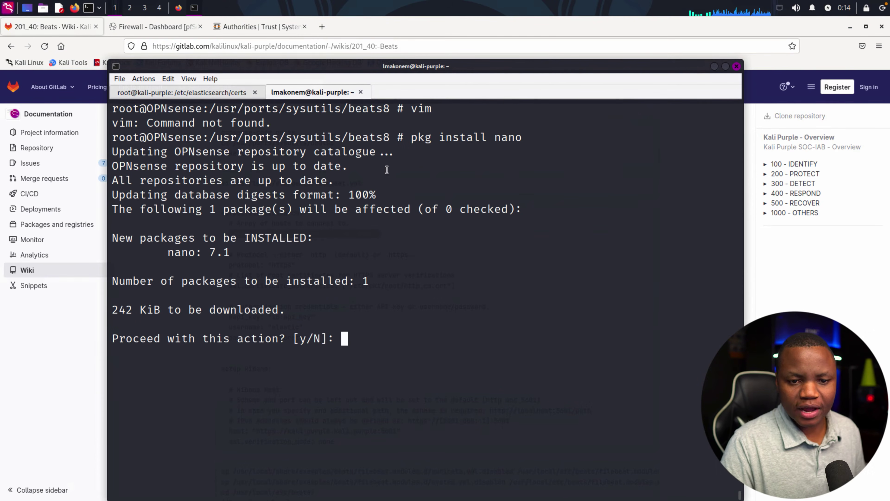
{"action": "type", "text": "y"}
{"action": "key", "text": "Return"}
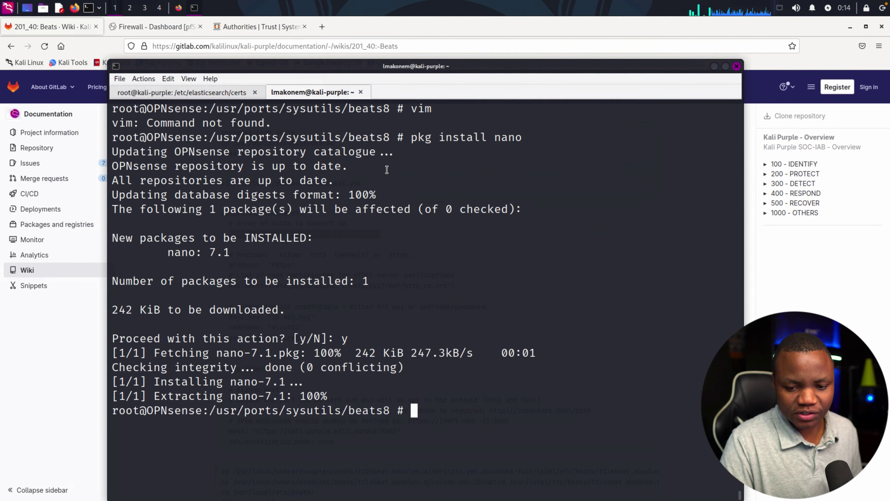
Clear the terminal, recall the earlier vi command, and replace vi with nano to open /usr/local/etc/beats/filebeat.yml.
{"action": "key", "text": "ctrl+l"}
{"action": "key", "text": "Up"}
{"action": "key", "text": "Up"}
{"action": "key", "text": "Up"}
{"action": "key", "text": "Left"}
{"action": "key", "text": "Left"}
{"action": "key", "text": "Left"}
{"action": "key", "text": "Left"}
{"action": "key", "text": "Left"}
{"action": "key", "text": "Left"}
{"action": "key", "text": "Left"}
{"action": "key", "text": "Left"}
{"action": "key", "text": "Left"}
{"action": "key", "text": "Left"}
{"action": "key", "text": "Left"}
{"action": "key", "text": "Left"}
{"action": "key", "text": "Left"}
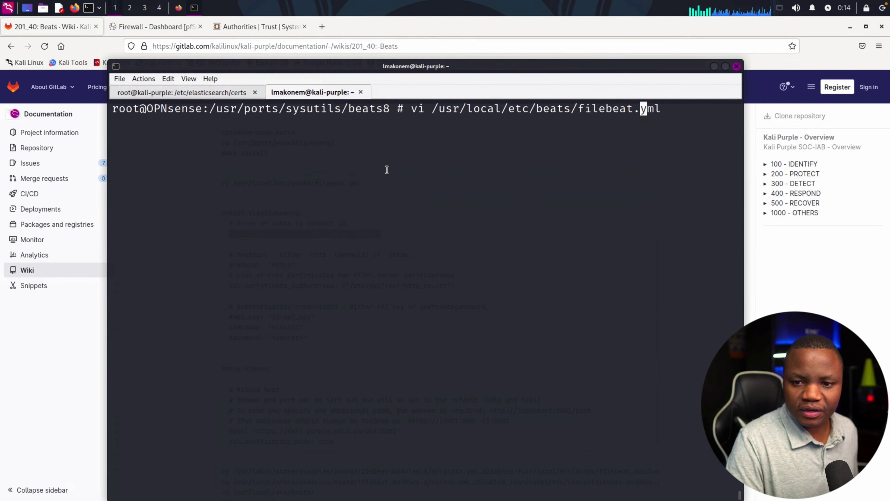
{"action": "key", "text": "ctrl+Left"}
{"action": "key", "text": "ctrl+Left"}
{"action": "key", "text": "ctrl+Left"}
{"action": "key", "text": "ctrl+Left"}
{"action": "key", "text": "ctrl+Left"}
{"action": "key", "text": "Delete"}
{"action": "key", "text": "Delete"}
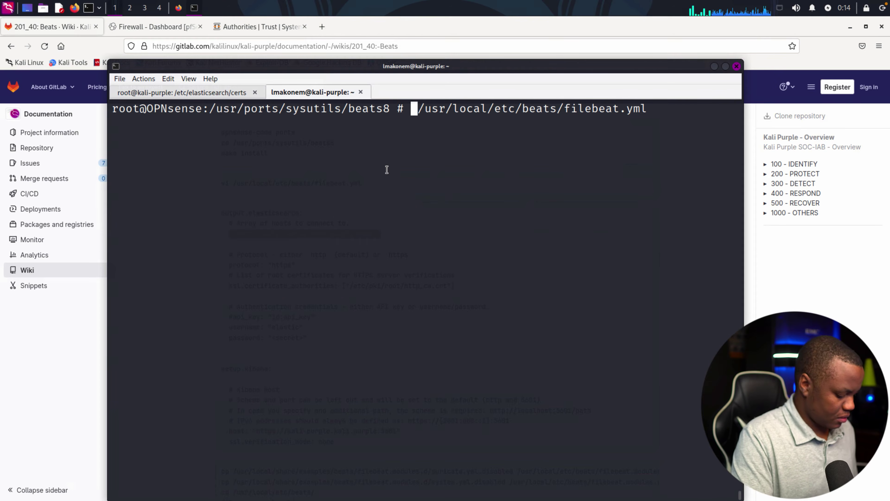
{"action": "type", "text": "nano"}
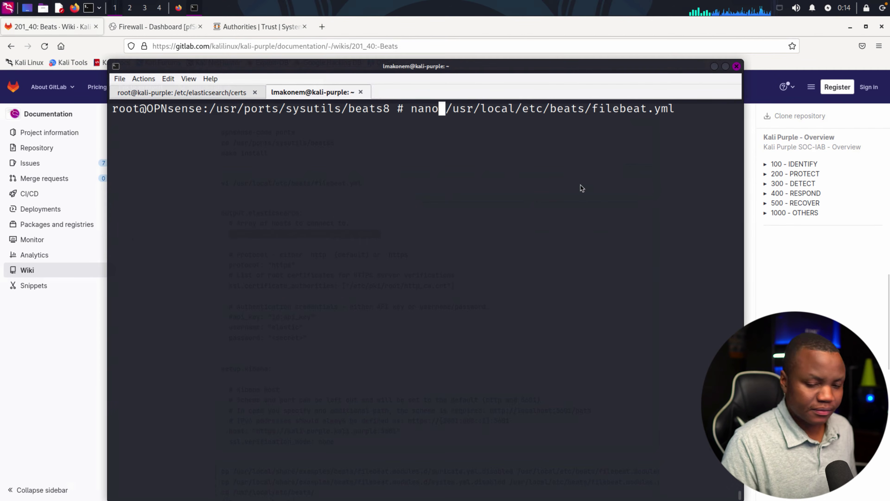
{"action": "key", "text": "Return"}
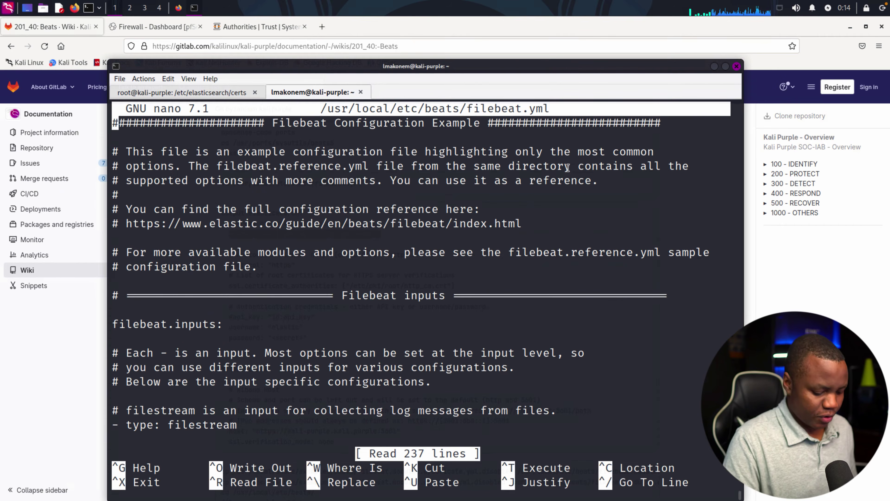
In the Elasticsearch Output section of filebeat.yml, replace localhost in the hosts entry with 172.16.0.15, keeping port 9200.
{"action": "key", "text": "Down"}
{"action": "key", "text": "Down"}
{"action": "key", "text": "Down"}
{"action": "key", "text": "Down"}
{"action": "key", "text": "Down"}
{"action": "key", "text": "Down"}
{"action": "key", "text": "Down"}
{"action": "key", "text": "Down"}
{"action": "key", "text": "Down"}
{"action": "key", "text": "Down"}
{"action": "key", "text": "Down"}
{"action": "key", "text": "Down"}
{"action": "key", "text": "Down"}
{"action": "key", "text": "Down"}
{"action": "key", "text": "Down"}
{"action": "key", "text": "Down"}
{"action": "key", "text": "Down"}
{"action": "key", "text": "Down"}
{"action": "key", "text": "Down"}
{"action": "key", "text": "Down"}
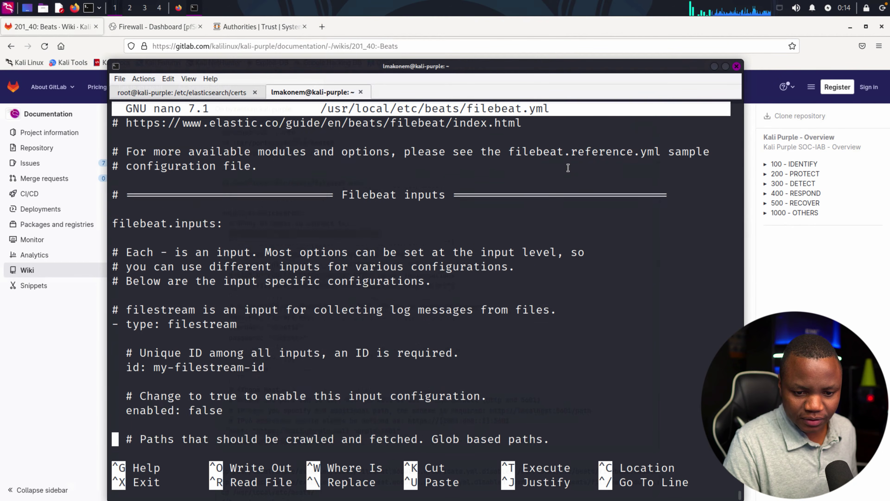
{"action": "key", "text": "Down"}
{"action": "key", "text": "Down"}
{"action": "key", "text": "Down"}
{"action": "key", "text": "Down"}
{"action": "key", "text": "Down"}
{"action": "key", "text": "Down"}
{"action": "key", "text": "Down"}
{"action": "key", "text": "Down"}
{"action": "key", "text": "Down"}
{"action": "key", "text": "Down"}
{"action": "key", "text": "Down"}
{"action": "key", "text": "Down"}
{"action": "key", "text": "Down"}
{"action": "key", "text": "Down"}
{"action": "key", "text": "Down"}
{"action": "key", "text": "Down"}
{"action": "key", "text": "Down"}
{"action": "key", "text": "Down"}
{"action": "key", "text": "Down"}
{"action": "key", "text": "Down"}
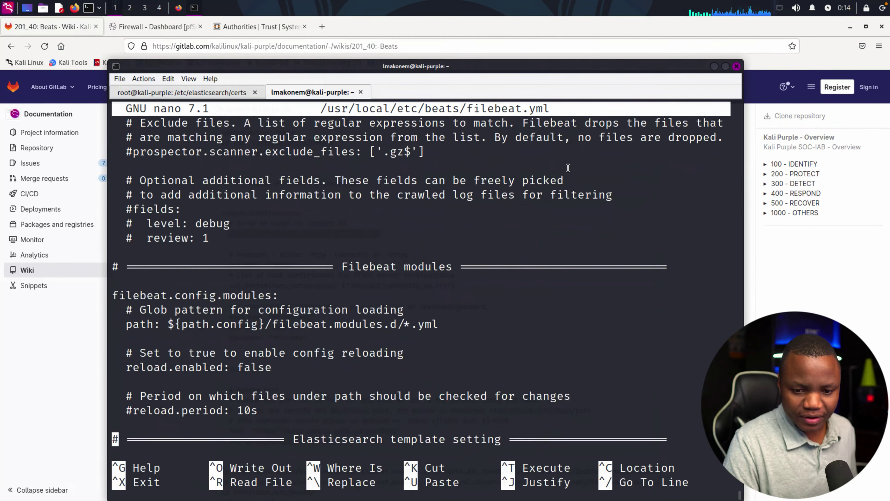
{"action": "key", "text": "Down"}
{"action": "key", "text": "Down"}
{"action": "key", "text": "Down"}
{"action": "key", "text": "Down"}
{"action": "key", "text": "Down"}
{"action": "key", "text": "Down"}
{"action": "key", "text": "Down"}
{"action": "key", "text": "Down"}
{"action": "key", "text": "Down"}
{"action": "key", "text": "Down"}
{"action": "key", "text": "Down"}
{"action": "key", "text": "Down"}
{"action": "key", "text": "Down"}
{"action": "key", "text": "Down"}
{"action": "key", "text": "Down"}
{"action": "key", "text": "Down"}
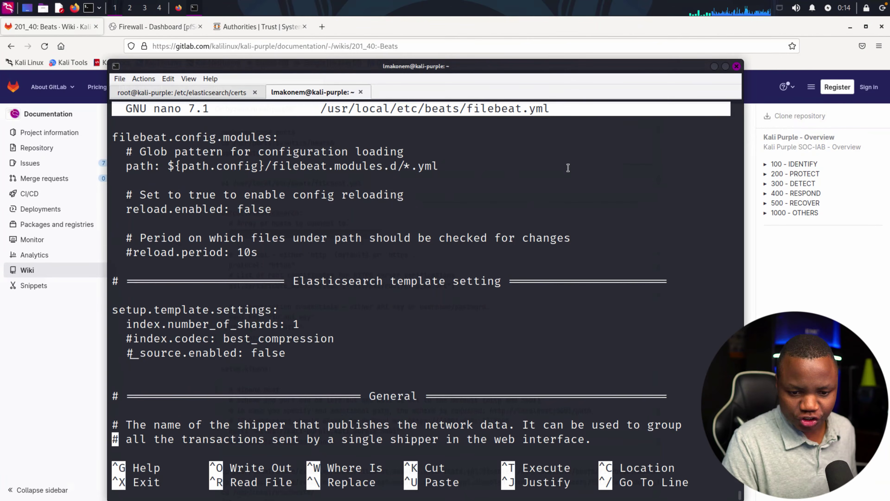
{"action": "key", "text": "Down"}
{"action": "key", "text": "Down"}
{"action": "key", "text": "Down"}
{"action": "key", "text": "Down"}
{"action": "key", "text": "Down"}
{"action": "key", "text": "Down"}
{"action": "key", "text": "Down"}
{"action": "key", "text": "Down"}
{"action": "key", "text": "Down"}
{"action": "key", "text": "Down"}
{"action": "key", "text": "Down"}
{"action": "key", "text": "Down"}
{"action": "key", "text": "Down"}
{"action": "key", "text": "Down"}
{"action": "key", "text": "Down"}
{"action": "key", "text": "Down"}
{"action": "key", "text": "Down"}
{"action": "key", "text": "Down"}
{"action": "key", "text": "Down"}
{"action": "key", "text": "Down"}
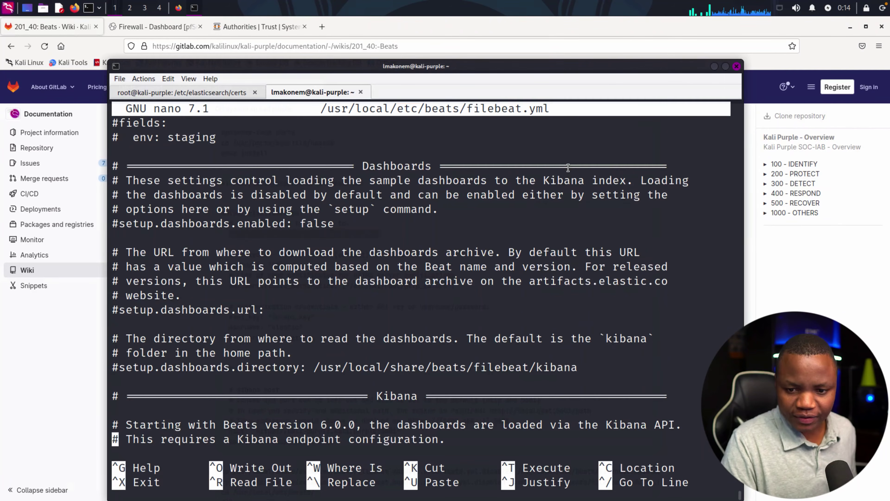
{"action": "key", "text": "Down"}
{"action": "key", "text": "Down"}
{"action": "key", "text": "Down"}
{"action": "key", "text": "Down"}
{"action": "key", "text": "Down"}
{"action": "key", "text": "Down"}
{"action": "key", "text": "Down"}
{"action": "key", "text": "Down"}
{"action": "key", "text": "Down"}
{"action": "key", "text": "Down"}
{"action": "key", "text": "Down"}
{"action": "key", "text": "Down"}
{"action": "key", "text": "Down"}
{"action": "key", "text": "Down"}
{"action": "key", "text": "Down"}
{"action": "key", "text": "Down"}
{"action": "key", "text": "Down"}
{"action": "key", "text": "Down"}
{"action": "key", "text": "Down"}
{"action": "key", "text": "Down"}
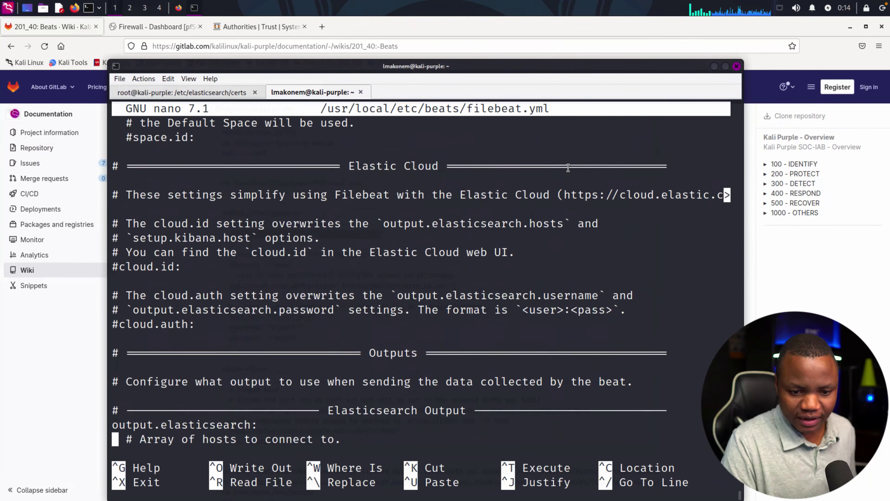
{"action": "key", "text": "Down"}
{"action": "key", "text": "Down"}
{"action": "key", "text": "Down"}
{"action": "key", "text": "Down"}
{"action": "key", "text": "Down"}
{"action": "key", "text": "Up"}
{"action": "key", "text": "Up"}
{"action": "key", "text": "Up"}
{"action": "key", "text": "Up"}
{"action": "key", "text": "Up"}
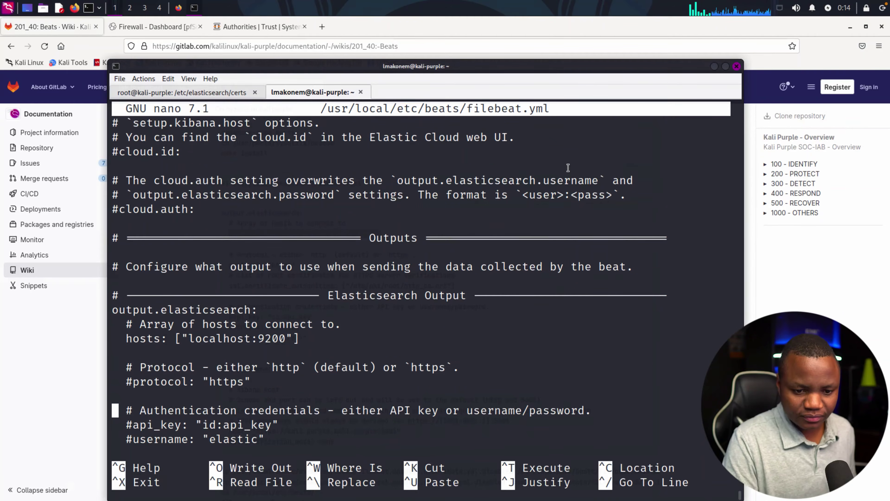
{"action": "key", "text": "Up"}
{"action": "key", "text": "Up"}
{"action": "key", "text": "Right"}
{"action": "key", "text": "Right"}
{"action": "key", "text": "Right"}
{"action": "key", "text": "Right"}
{"action": "key", "text": "Right"}
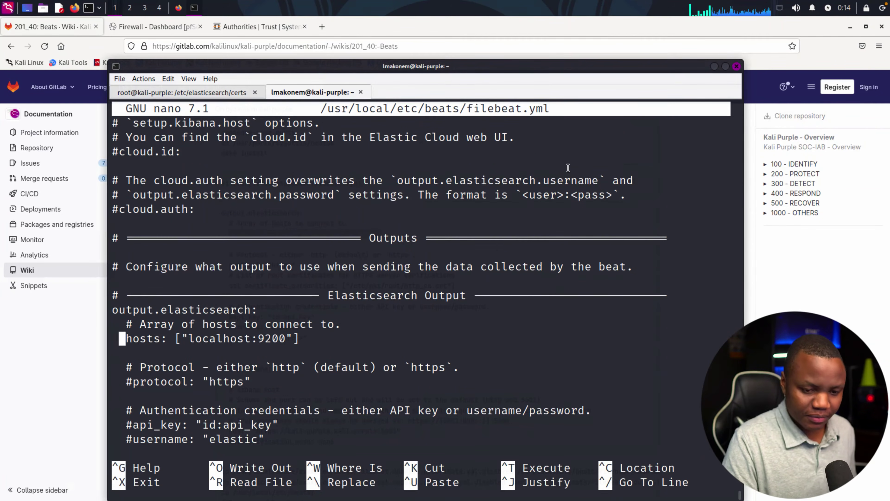
{"action": "key", "text": "Right"}
{"action": "key", "text": "Right"}
{"action": "key", "text": "Right"}
{"action": "key", "text": "Right"}
{"action": "key", "text": "Right"}
{"action": "key", "text": "Right"}
{"action": "key", "text": "Right"}
{"action": "key", "text": "Right"}
{"action": "key", "text": "Right"}
{"action": "key", "text": "Right"}
{"action": "key", "text": "Right"}
{"action": "key", "text": "Right"}
{"action": "key", "text": "Right"}
{"action": "key", "text": "Right"}
{"action": "key", "text": "Right"}
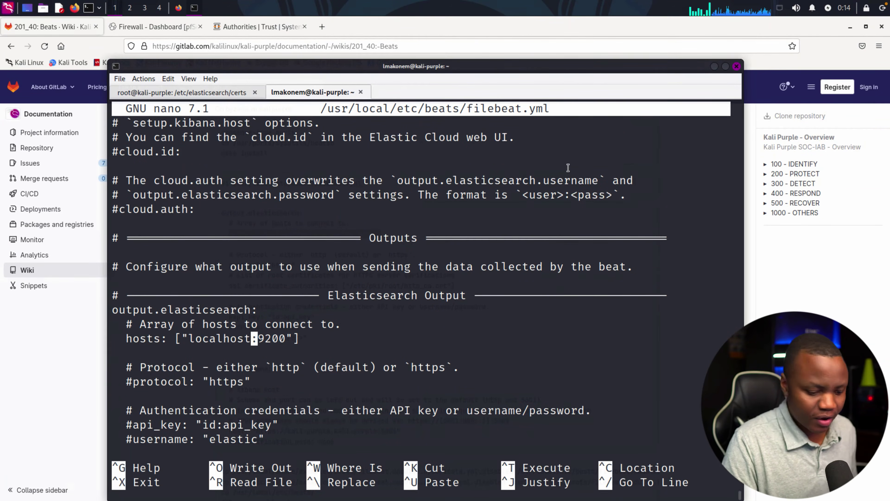
{"action": "key", "text": "BackSpace"}
{"action": "key", "text": "BackSpace"}
{"action": "key", "text": "BackSpace"}
{"action": "key", "text": "BackSpace"}
{"action": "key", "text": "BackSpace"}
{"action": "key", "text": "BackSpace"}
{"action": "key", "text": "BackSpace"}
{"action": "key", "text": "BackSpace"}
{"action": "key", "text": "BackSpace"}
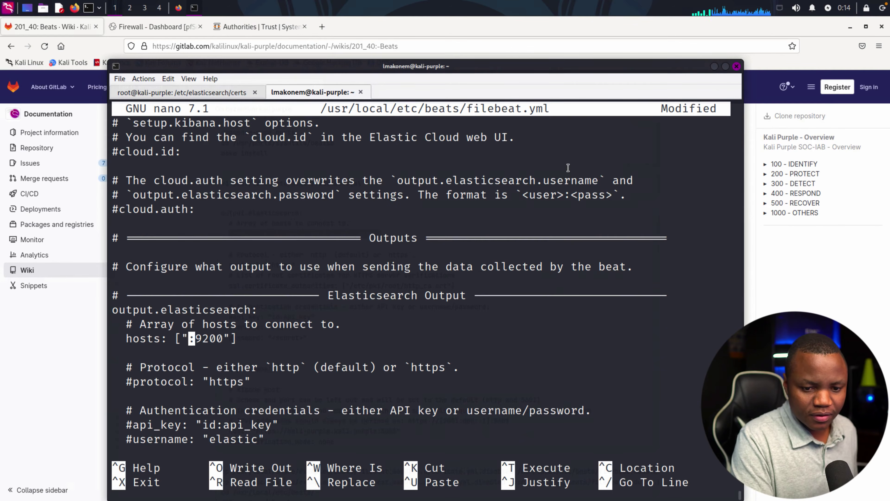
{"action": "type", "text": "172.1"}
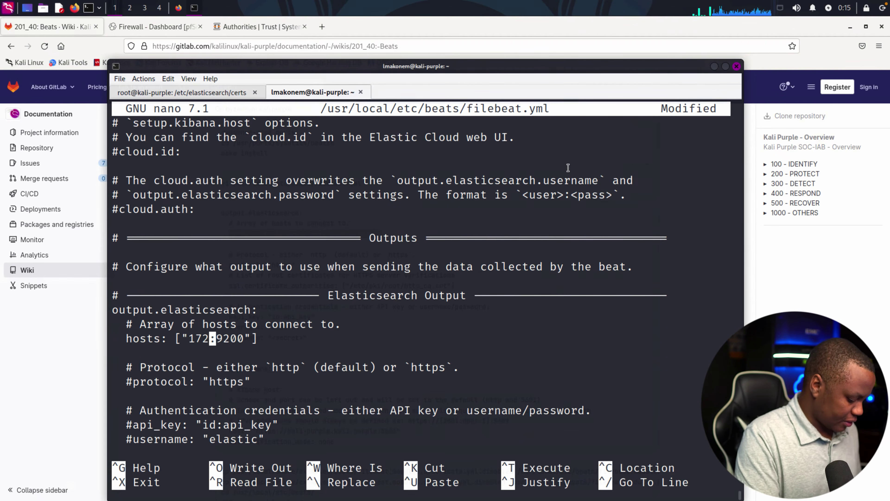
{"action": "type", "text": "6.0.15"}
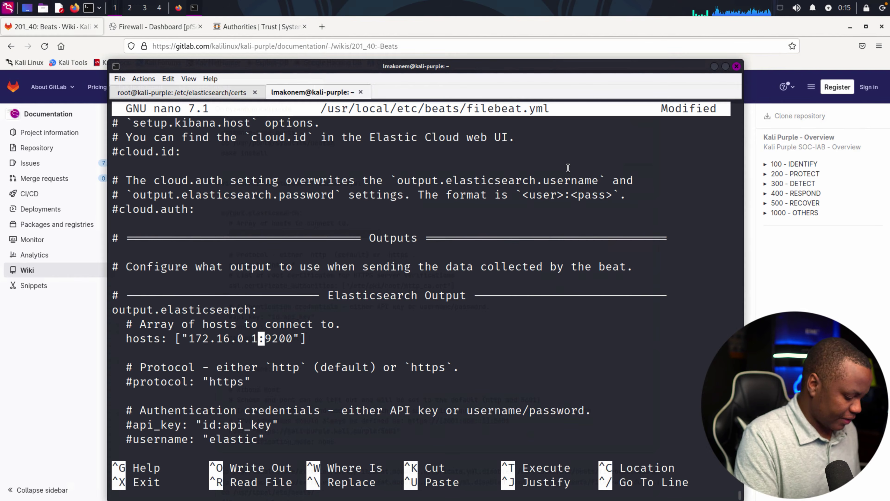
{"action": "key", "text": "Right"}
{"action": "key", "text": "Right"}
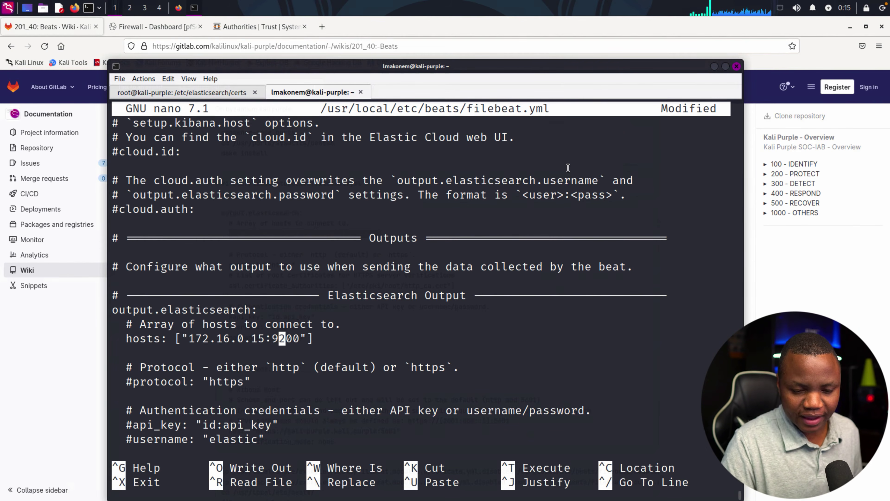
Review the hosts, protocol and ssl.certificate_authorities lines in the wiki's output.elasticsearch example.
{"action": "left_click", "coordinate": [714, 67]}
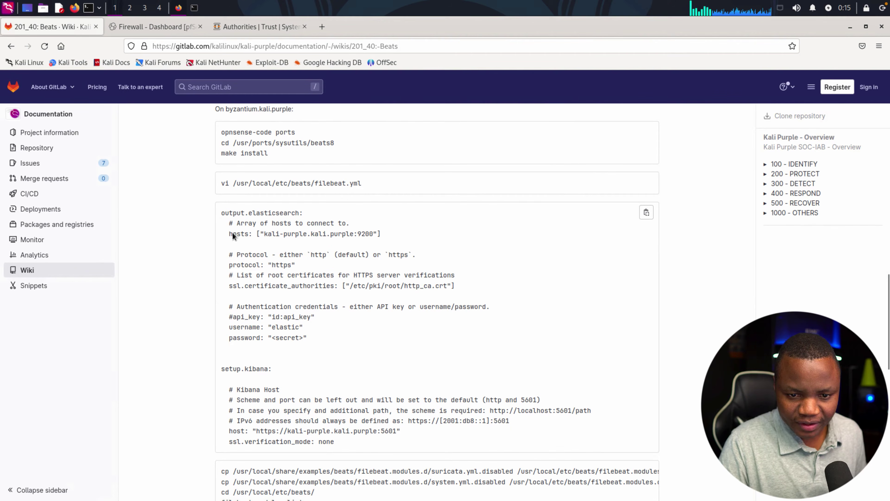
{"action": "left_click_drag", "start_coordinate": [232, 234], "coordinate": [341, 233]}
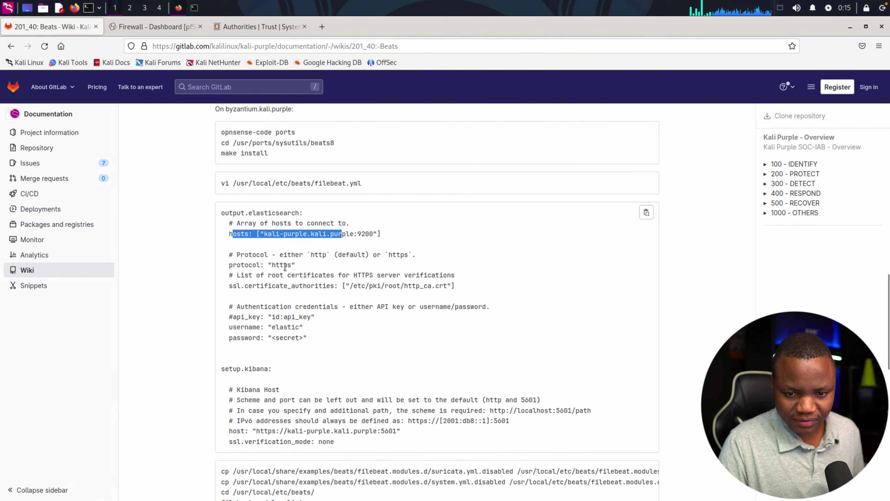
{"action": "left_click_drag", "start_coordinate": [296, 265], "coordinate": [267, 264]}
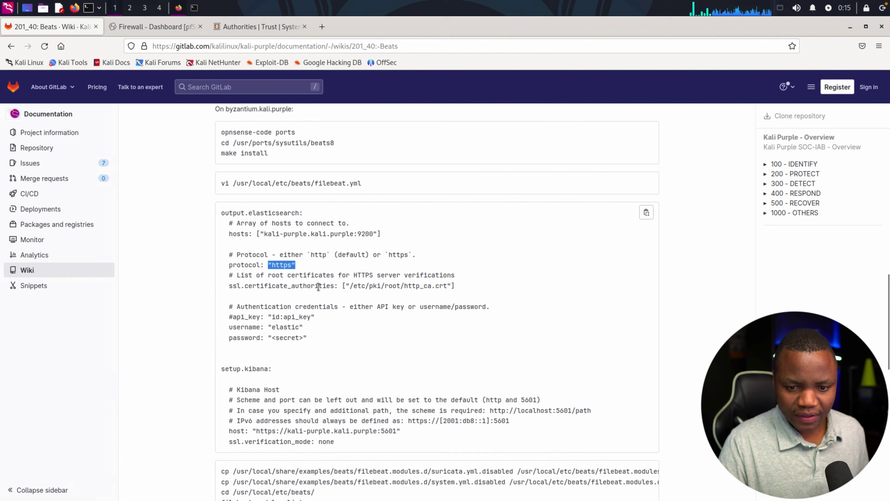
{"action": "left_click_drag", "start_coordinate": [447, 287], "coordinate": [353, 286]}
{"action": "key", "text": "ctrl+Right"}
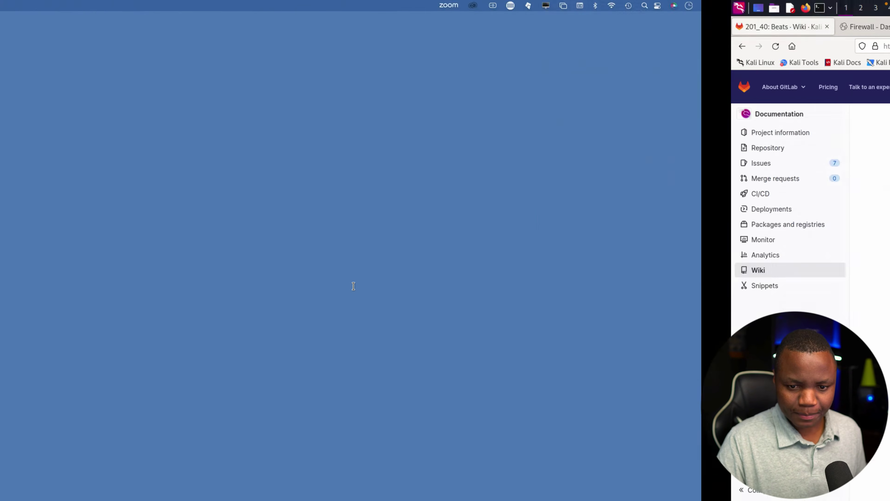
{"action": "key", "text": "ctrl+Left"}
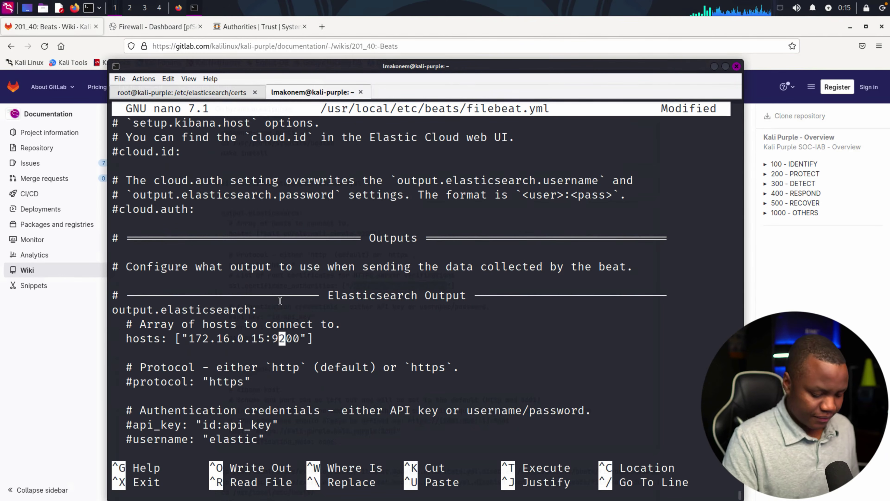
Uncomment the protocol: "https" line in the Elasticsearch Output section of filebeat.yml.
{"action": "key", "text": "Down"}
{"action": "key", "text": "Down"}
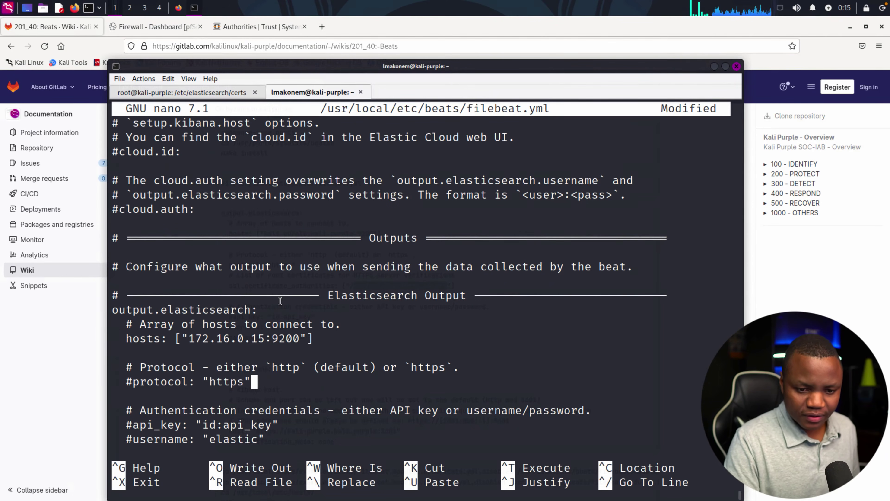
{"action": "key", "text": "Left"}
{"action": "key", "text": "Left"}
{"action": "key", "text": "Left"}
{"action": "key", "text": "Left"}
{"action": "key", "text": "Left"}
{"action": "key", "text": "Left"}
{"action": "key", "text": "Left"}
{"action": "key", "text": "Left"}
{"action": "key", "text": "Left"}
{"action": "key", "text": "Left"}
{"action": "key", "text": "Left"}
{"action": "key", "text": "Left"}
{"action": "key", "text": "Left"}
{"action": "key", "text": "Left"}
{"action": "key", "text": "Left"}
{"action": "key", "text": "Left"}
{"action": "key", "text": "Left"}
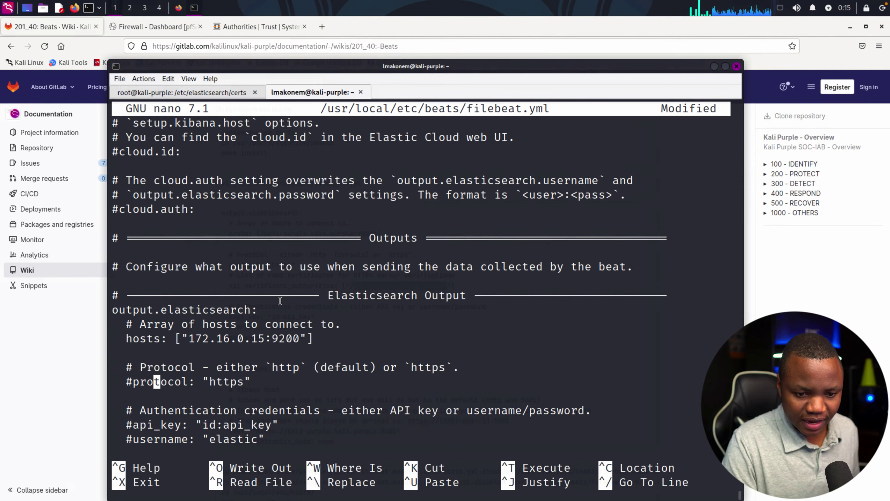
{"action": "key", "text": "BackSpace"}
Uncomment the username and password lines under the Elasticsearch authentication credentials.
{"action": "key", "text": "Down"}
{"action": "key", "text": "Down"}
{"action": "key", "text": "Down"}
{"action": "key", "text": "Down"}
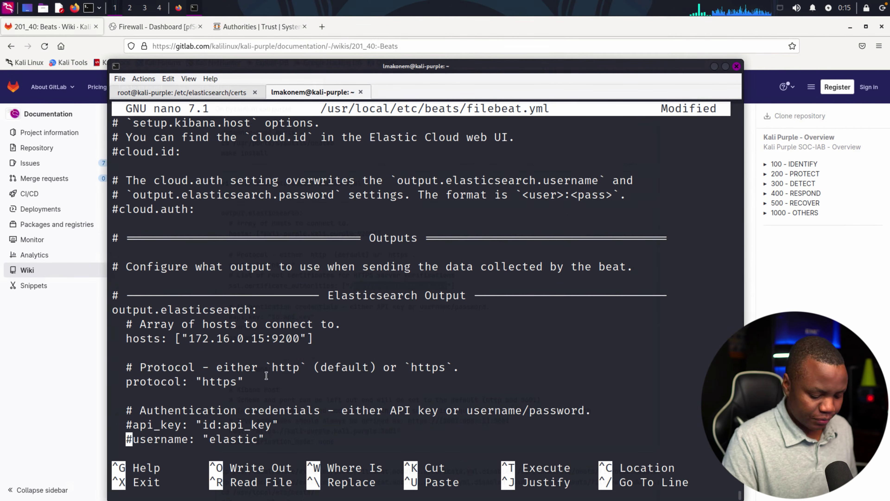
{"action": "scroll", "coordinate": [267, 376], "scroll_direction": "down", "scroll_amount": 4}
{"action": "key", "text": "Delete"}
{"action": "key", "text": "Down"}
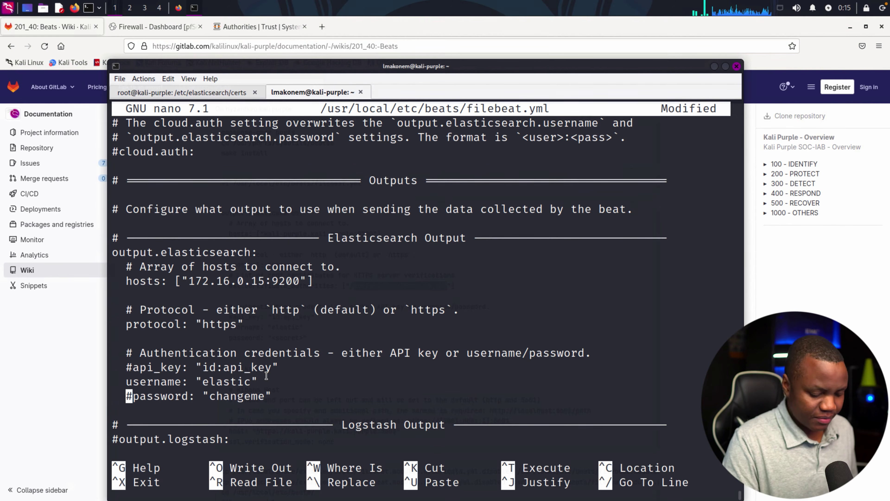
{"action": "key", "text": "Right"}
{"action": "key", "text": "BackSpace"}
Delete the placeholder value between the quotes of the Elasticsearch password entry.
{"action": "key", "text": "Right"}
{"action": "key", "text": "Right"}
{"action": "key", "text": "Right"}
{"action": "key", "text": "Right"}
{"action": "key", "text": "Right"}
{"action": "key", "text": "Right"}
{"action": "key", "text": "Right"}
{"action": "key", "text": "Right"}
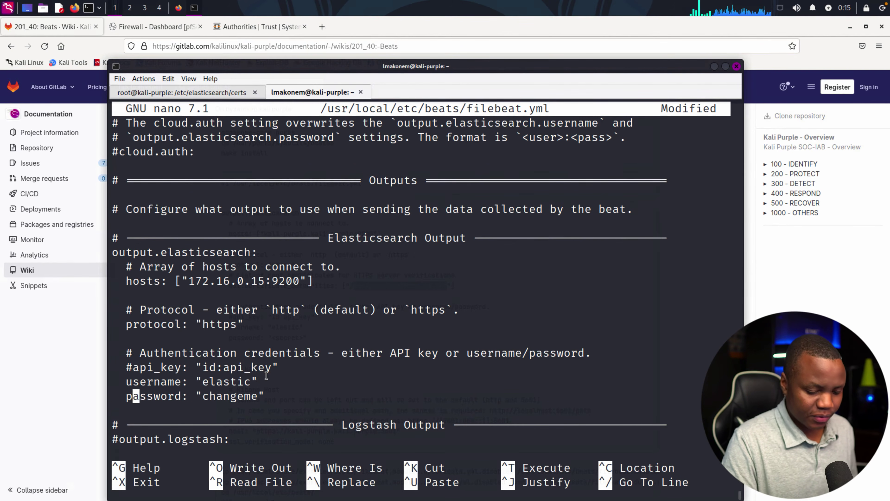
{"action": "key", "text": "Right"}
{"action": "key", "text": "Right"}
{"action": "key", "text": "Right"}
{"action": "key", "text": "Right"}
{"action": "key", "text": "Right"}
{"action": "key", "text": "Right"}
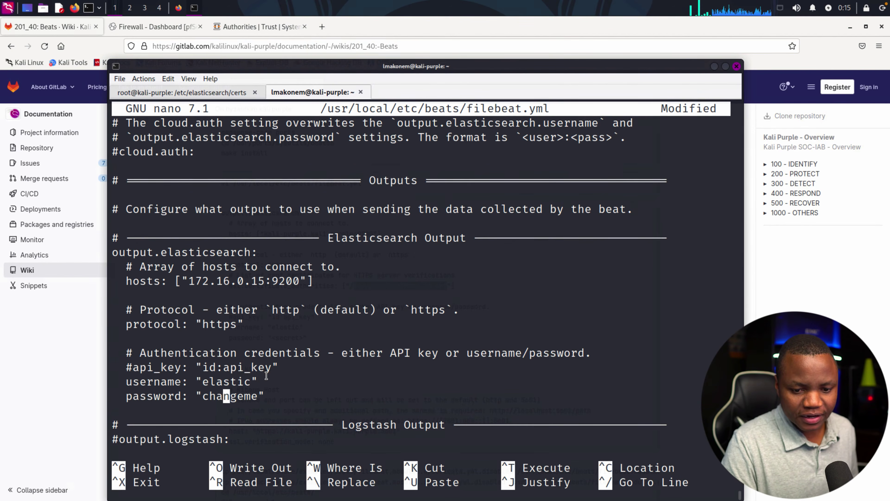
{"action": "key", "text": "Right"}
{"action": "key", "text": "Right"}
{"action": "key", "text": "Right"}
{"action": "key", "text": "Right"}
{"action": "key", "text": "Right"}
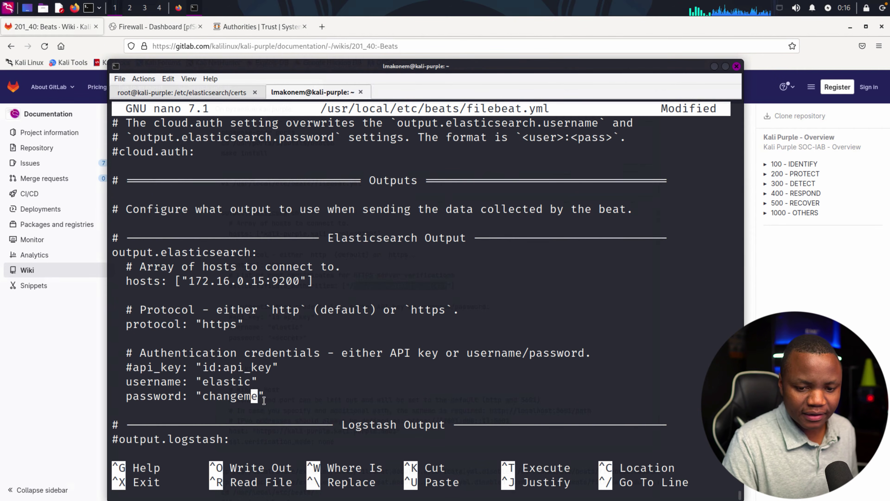
{"action": "key", "text": "BackSpace"}
{"action": "key", "text": "BackSpace"}
{"action": "key", "text": "BackSpace"}
{"action": "key", "text": "BackSpace"}
{"action": "key", "text": "BackSpace"}
{"action": "key", "text": "BackSpace"}
{"action": "key", "text": "BackSpace"}
{"action": "key", "text": "BackSpace"}
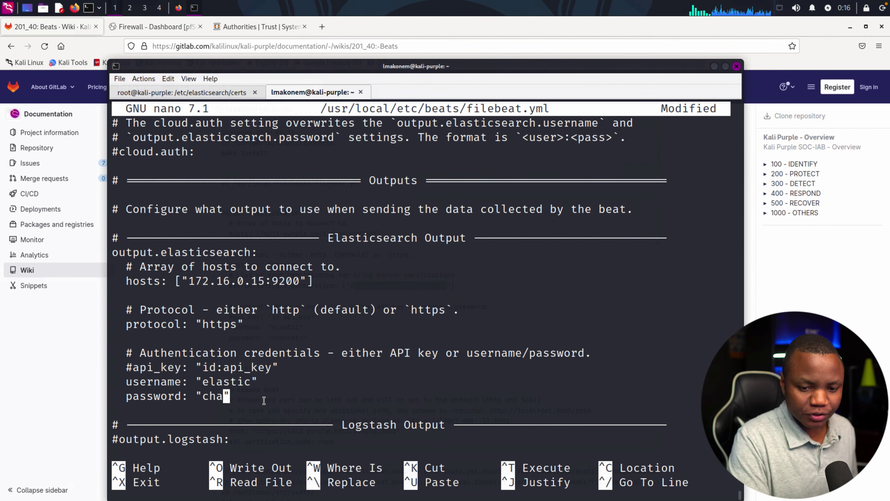
Review the host and ssl.verification_mode lines in the wiki's setup.kibana example.
{"action": "left_click", "coordinate": [714, 66]}
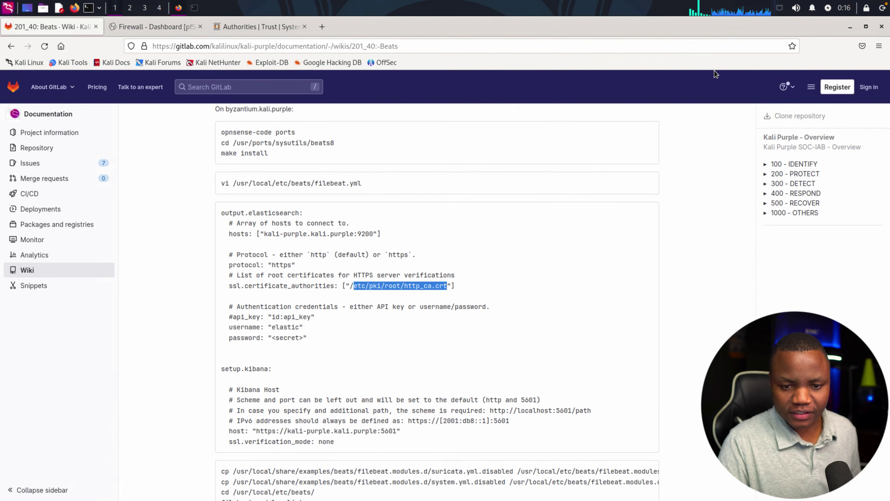
{"action": "scroll", "coordinate": [305, 358], "scroll_direction": "down", "scroll_amount": 4}
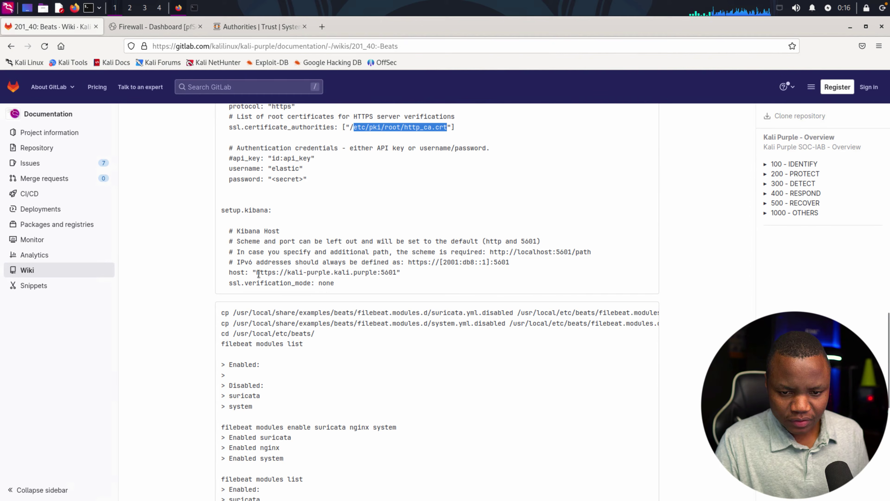
{"action": "left_click_drag", "start_coordinate": [258, 273], "coordinate": [396, 273]}
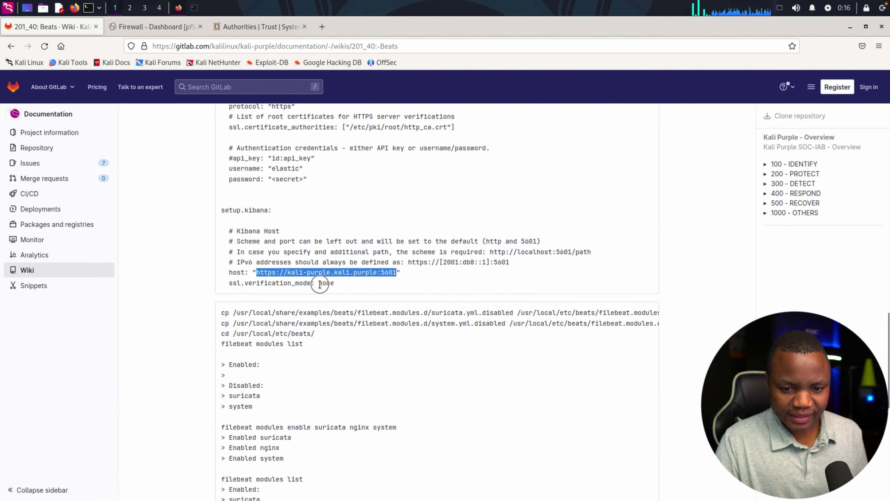
{"action": "left_click_drag", "start_coordinate": [325, 283], "coordinate": [230, 283]}
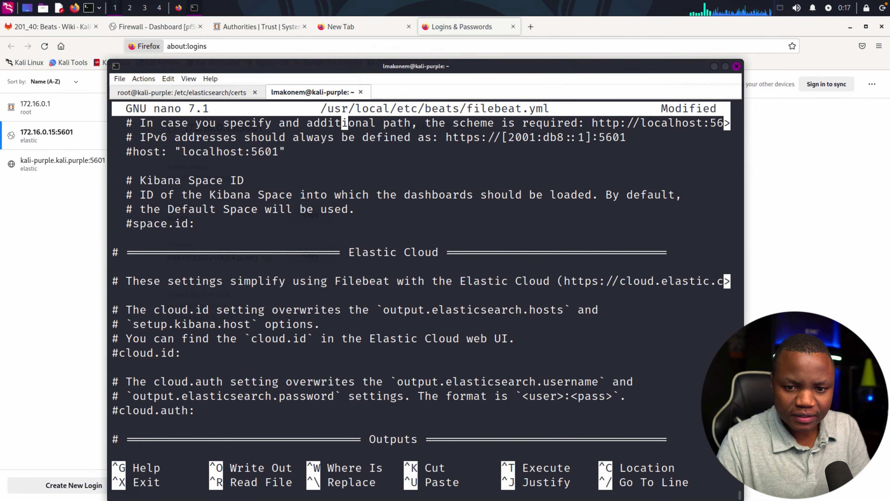
Uncomment the host line under Kibana Host in the setup.kibana section of filebeat.yml.
{"action": "scroll", "coordinate": [318, 241], "scroll_direction": "up", "scroll_amount": 6}
{"action": "key", "text": "Down"}
{"action": "key", "text": "Down"}
{"action": "key", "text": "Down"}
{"action": "key", "text": "Down"}
{"action": "key", "text": "Down"}
{"action": "key", "text": "Down"}
{"action": "key", "text": "Down"}
{"action": "key", "text": "Down"}
{"action": "key", "text": "Down"}
{"action": "key", "text": "Down"}
{"action": "key", "text": "Down"}
{"action": "key", "text": "Down"}
{"action": "key", "text": "Down"}
{"action": "key", "text": "Down"}
{"action": "key", "text": "Down"}
{"action": "key", "text": "Down"}
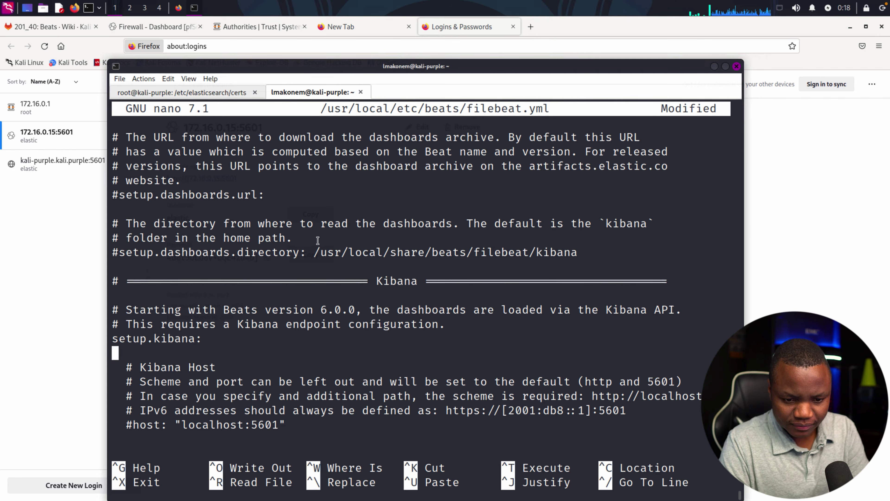
{"action": "key", "text": "Down"}
{"action": "key", "text": "Down"}
{"action": "key", "text": "Down"}
{"action": "key", "text": "Down"}
{"action": "key", "text": "Down"}
{"action": "key", "text": "Down"}
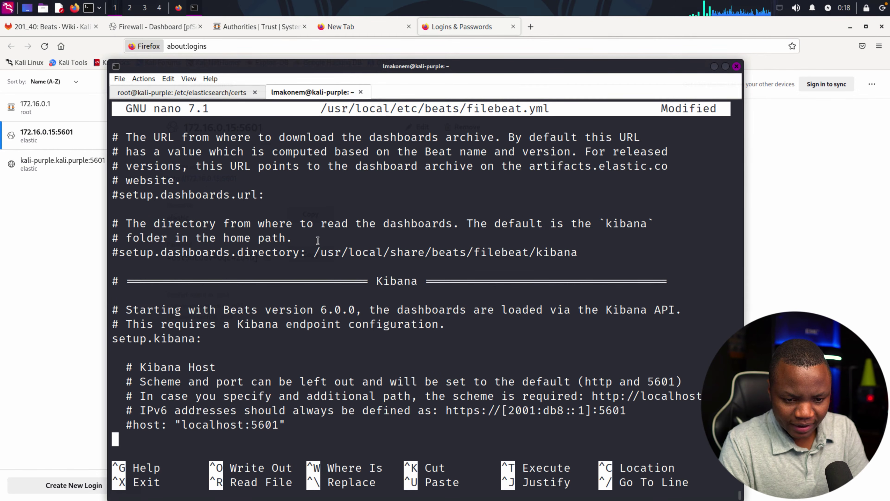
{"action": "key", "text": "Left"}
{"action": "key", "text": "ctrl+Left"}
{"action": "key", "text": "ctrl+Left"}
{"action": "key", "text": "ctrl+Left"}
{"action": "key", "text": "BackSpace"}
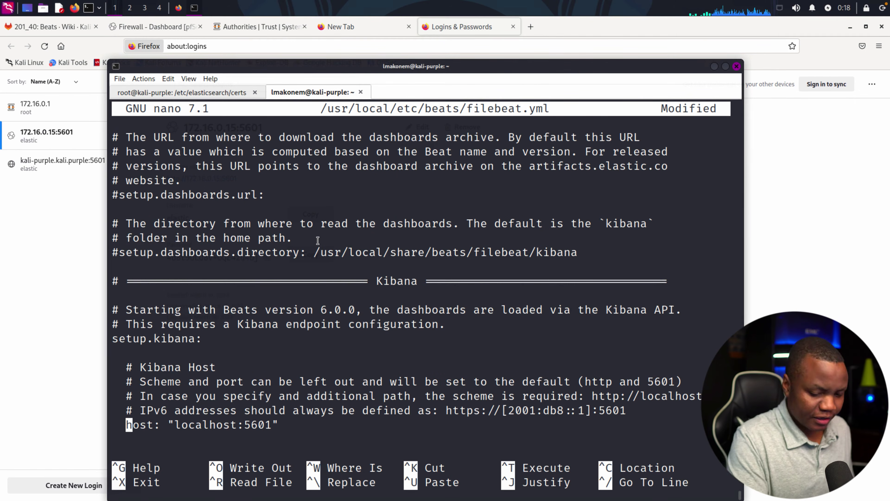
Replace localhost in the Kibana host entry with 172.16.0.15, keeping port 5601.
{"action": "key", "text": "Right"}
{"action": "key", "text": "Right"}
{"action": "key", "text": "Right"}
{"action": "key", "text": "Right"}
{"action": "key", "text": "Right"}
{"action": "key", "text": "Right"}
{"action": "key", "text": "Right"}
{"action": "key", "text": "Right"}
{"action": "key", "text": "Right"}
{"action": "key", "text": "Right"}
{"action": "key", "text": "Right"}
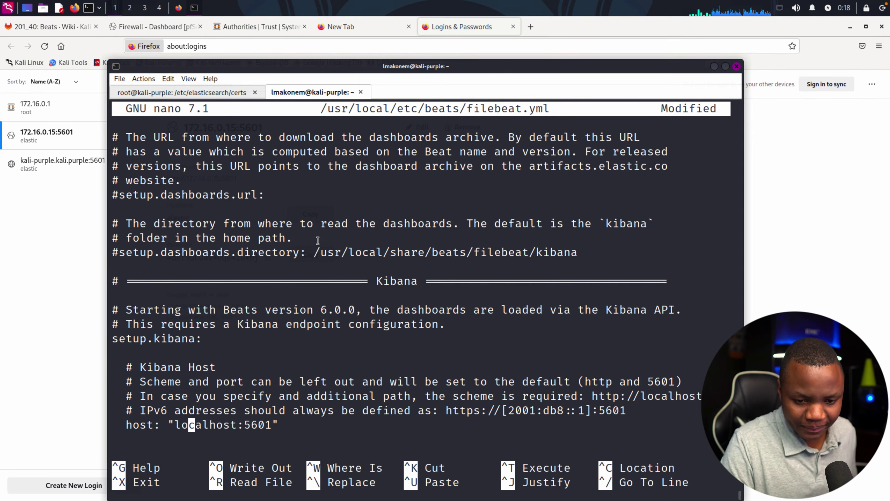
{"action": "key", "text": "Right"}
{"action": "key", "text": "Right"}
{"action": "key", "text": "Right"}
{"action": "key", "text": "Right"}
{"action": "key", "text": "Right"}
{"action": "key", "text": "BackSpace"}
{"action": "key", "text": "BackSpace"}
{"action": "key", "text": "BackSpace"}
{"action": "key", "text": "BackSpace"}
{"action": "key", "text": "BackSpace"}
{"action": "key", "text": "BackSpace"}
{"action": "key", "text": "BackSpace"}
{"action": "key", "text": "BackSpace"}
{"action": "key", "text": "BackSpace"}
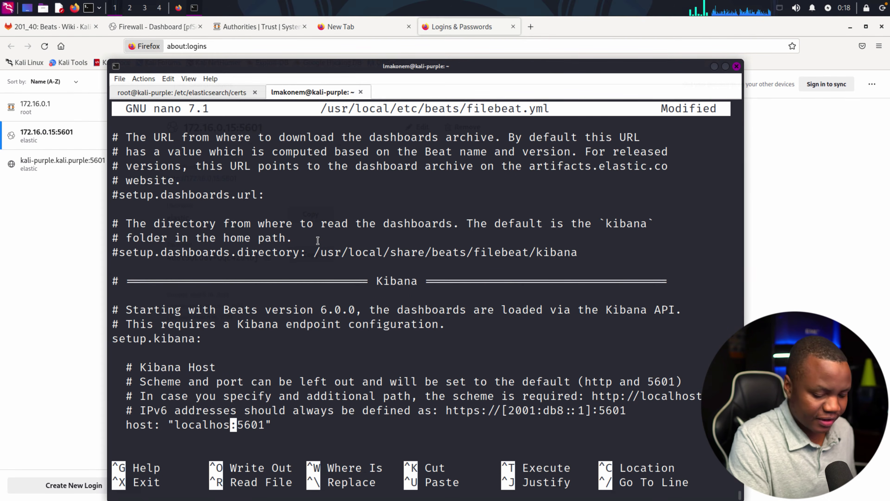
{"action": "type", "text": "172.16.0.1"}
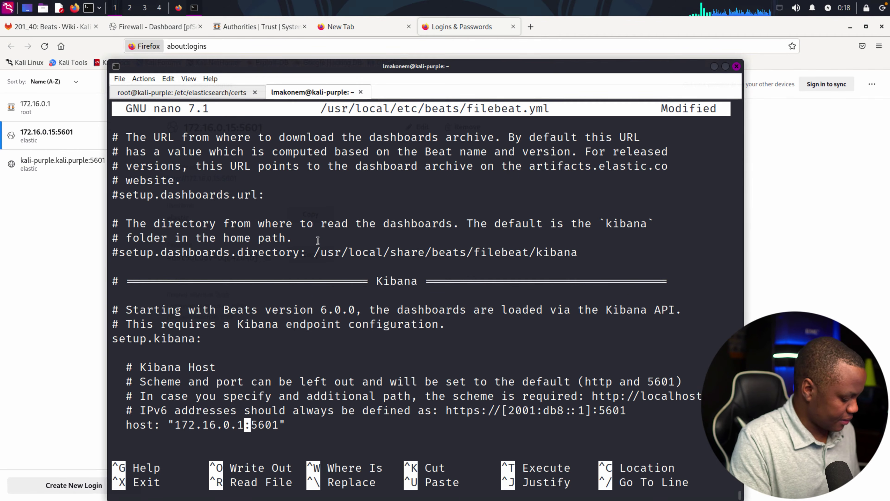
{"action": "type", "text": "5"}
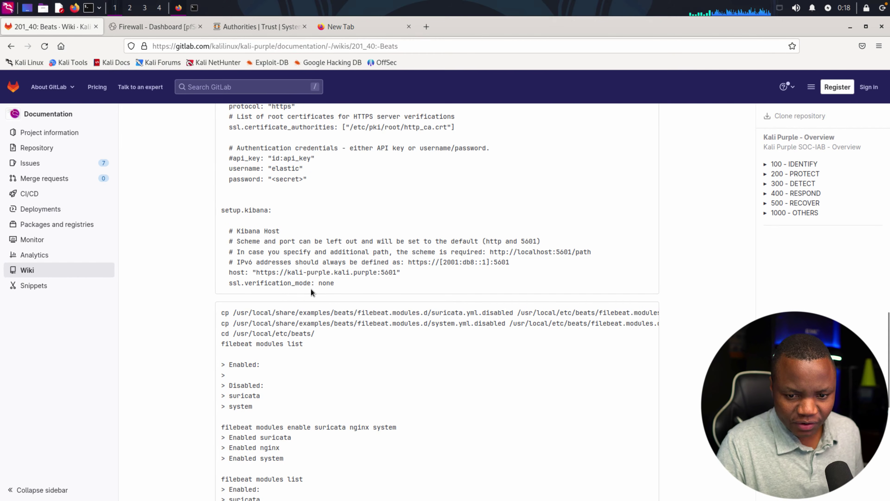
Paste the wiki's ssl.verification_mode: none line below the Kibana host entry in filebeat.yml.
{"action": "left_click", "coordinate": [194, 7]}
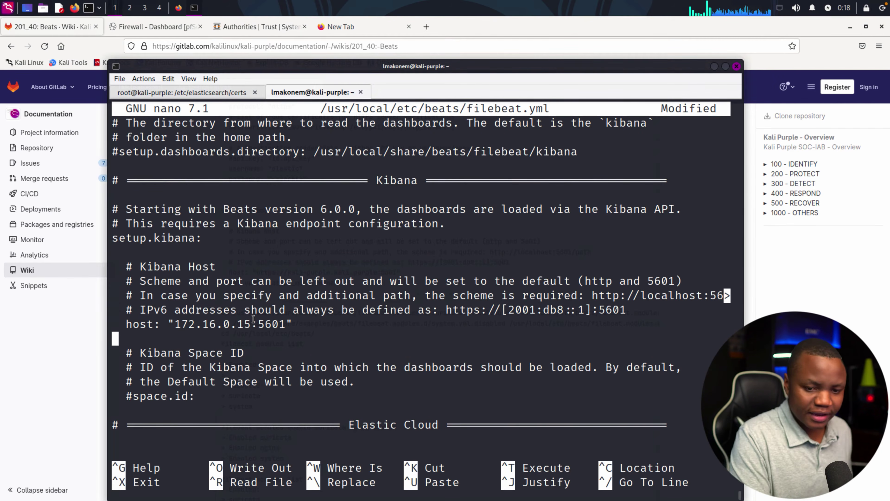
{"action": "key", "text": "alt+Tab"}
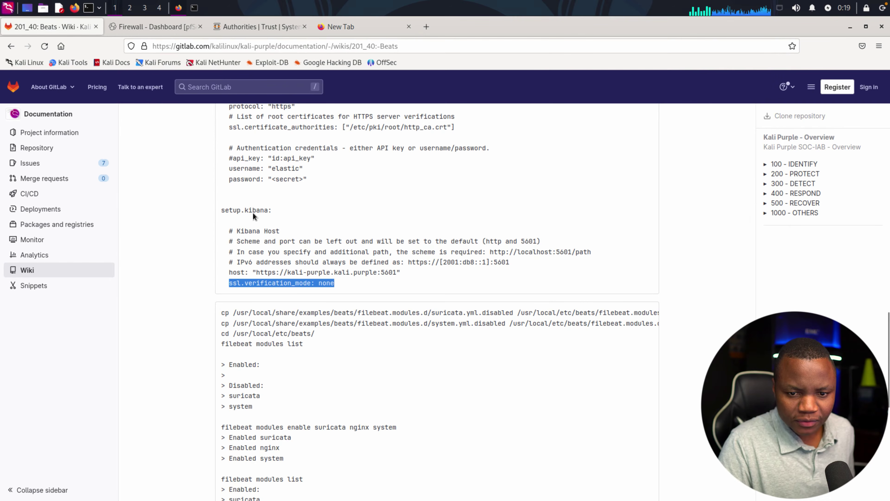
{"action": "key", "text": "alt+Tab"}
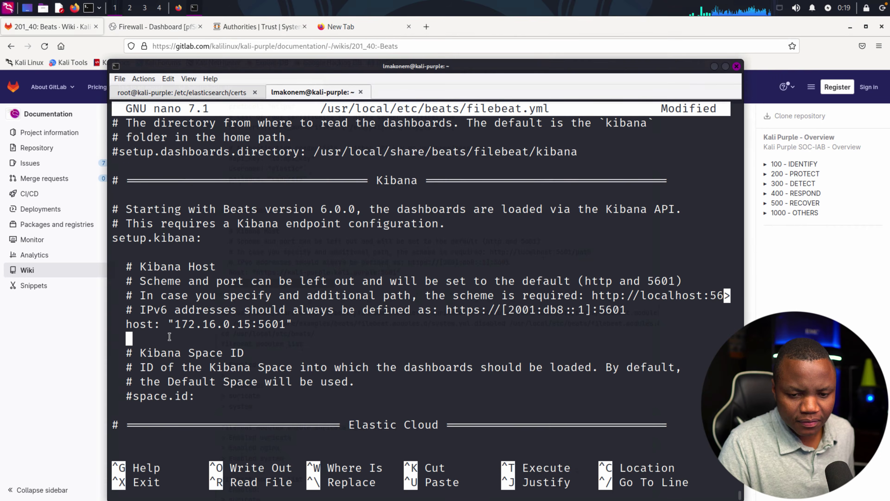
{"action": "right_click", "coordinate": [140, 336]}
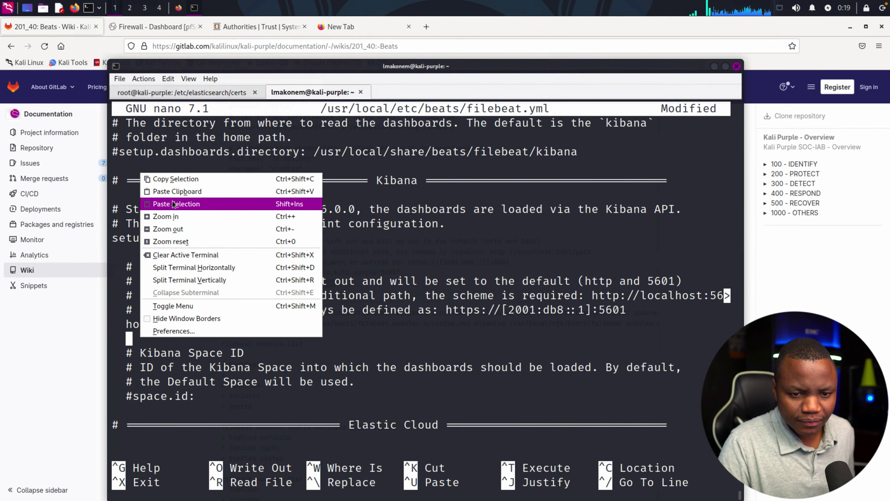
{"action": "left_click", "coordinate": [174, 191]}
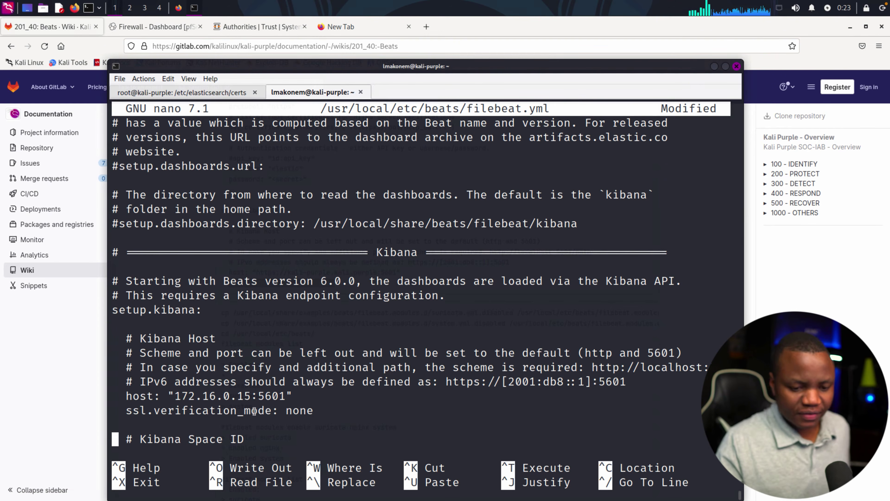
Save filebeat.yml under its existing name and exit nano.
{"action": "key", "text": "ctrl+x"}
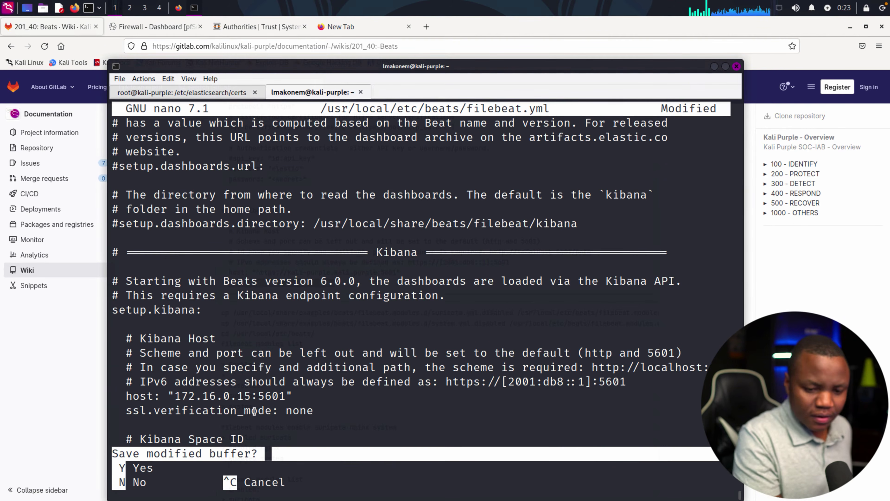
{"action": "key", "text": "y"}
{"action": "key", "text": "Return"}
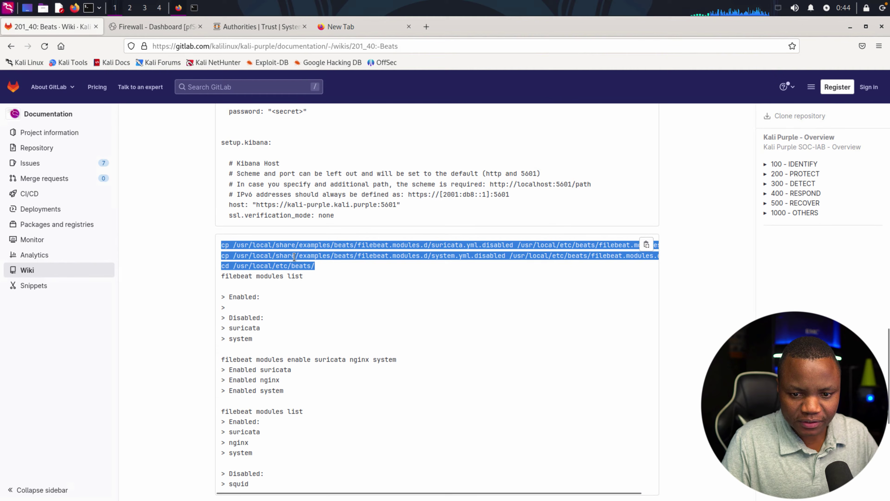
Copy the wiki's cp commands for suricata.yml.disabled and system.yml.disabled plus cd /usr/local/etc/beats/, and run them in the OPNsense shell.
{"action": "right_click", "coordinate": [305, 260]}
{"action": "left_click", "coordinate": [312, 263]}
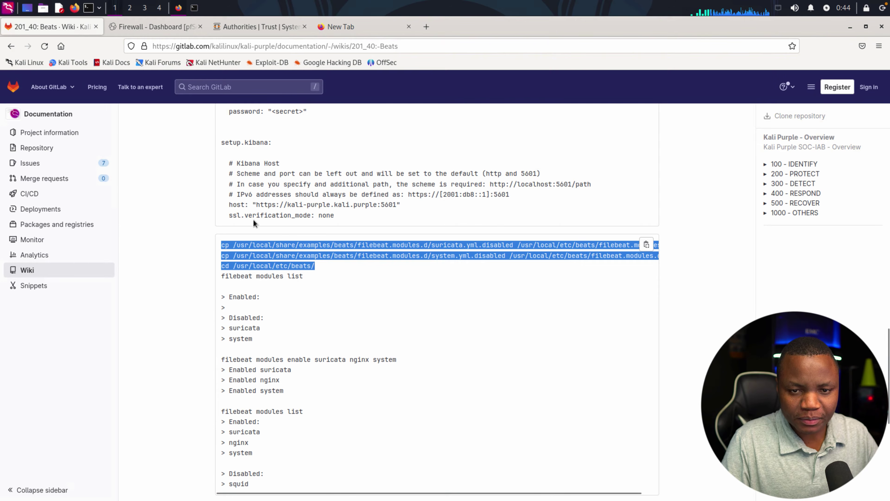
{"action": "left_click", "coordinate": [194, 8]}
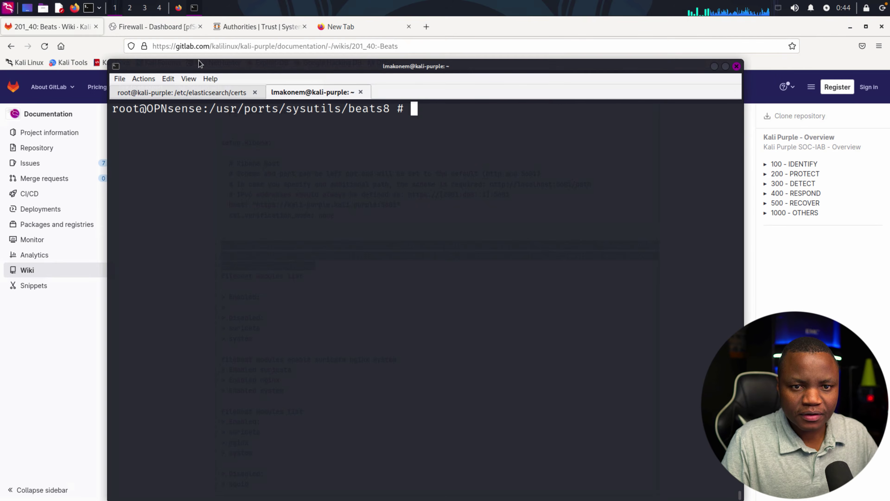
{"action": "key", "text": "ctrl+shift+v"}
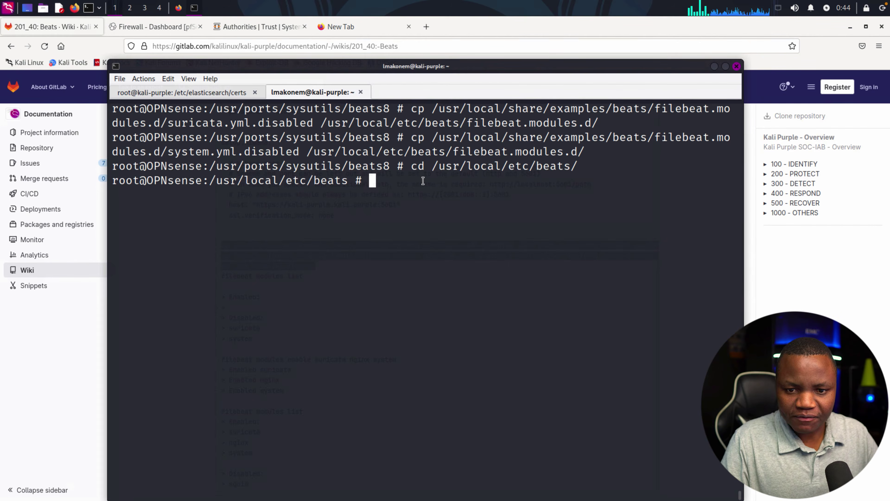
{"action": "key", "text": "Return"}
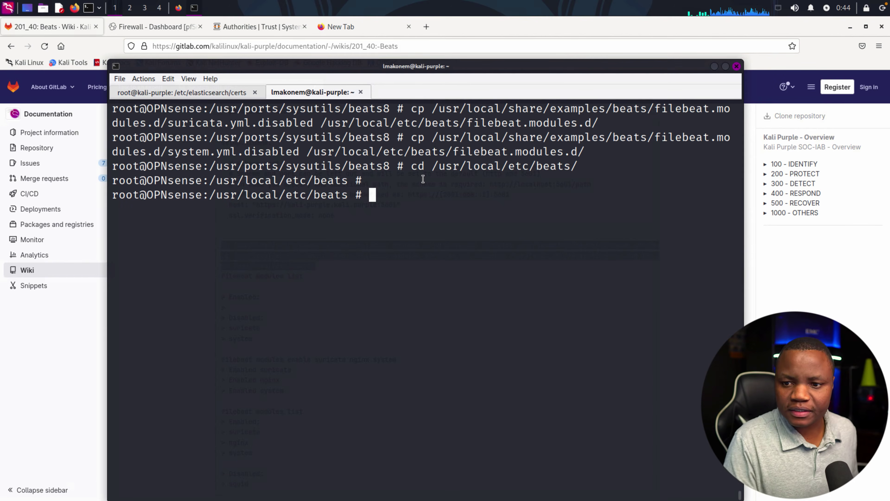
List the files in /usr/local/etc/beats with ls and check their names.
{"action": "type", "text": "ls"}
{"action": "key", "text": "Return"}
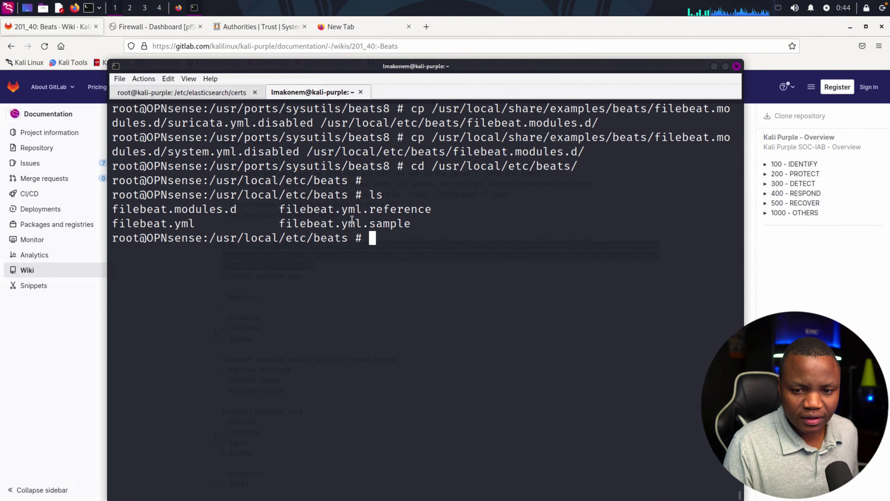
{"action": "left_click_drag", "start_coordinate": [404, 224], "coordinate": [307, 228]}
{"action": "left_click", "coordinate": [382, 226]}
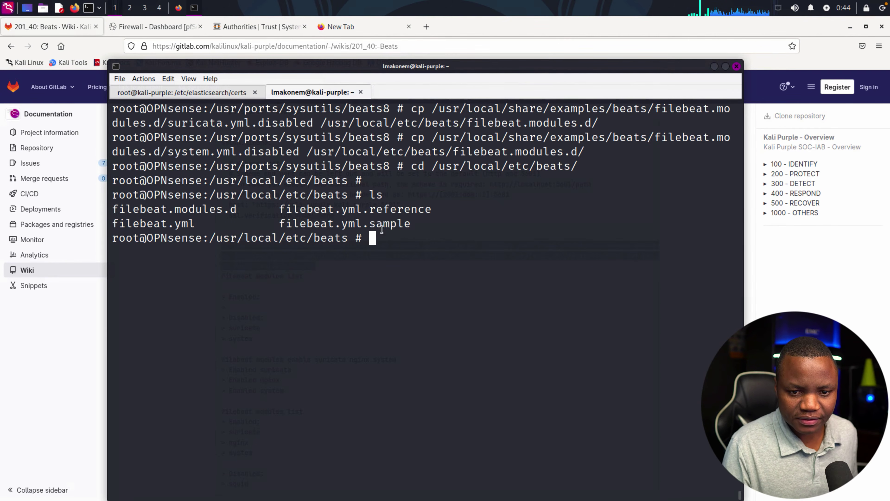
{"action": "key", "text": "ctrl+Left"}
{"action": "key", "text": "ctrl+Right"}
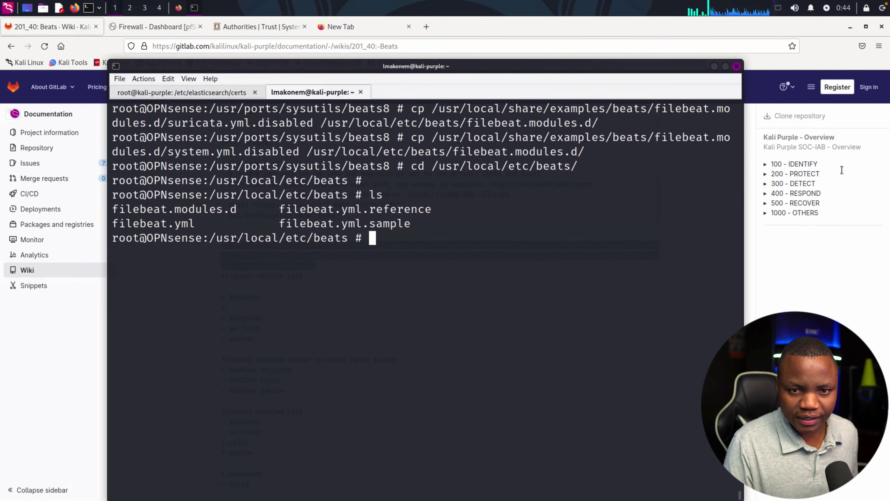
Copy the wiki's filebeat modules list command, run it in the OPNsense shell, and check the enabled and disabled modules.
{"action": "left_click", "coordinate": [798, 244]}
{"action": "left_click", "coordinate": [267, 287]}
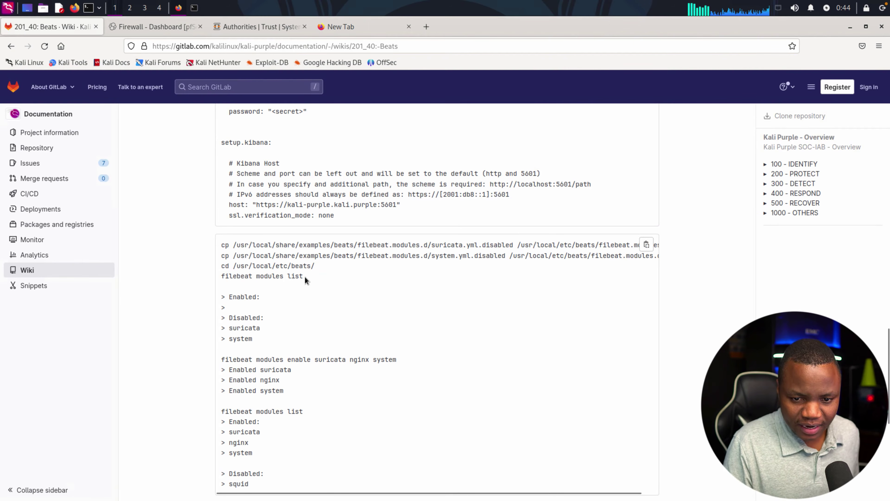
{"action": "left_click_drag", "start_coordinate": [304, 276], "coordinate": [220, 277]}
{"action": "right_click", "coordinate": [234, 276]}
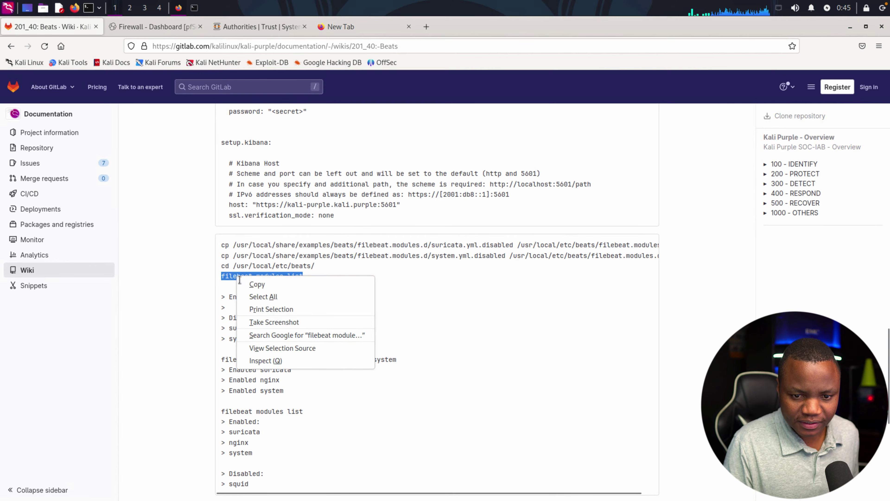
{"action": "left_click", "coordinate": [257, 285]}
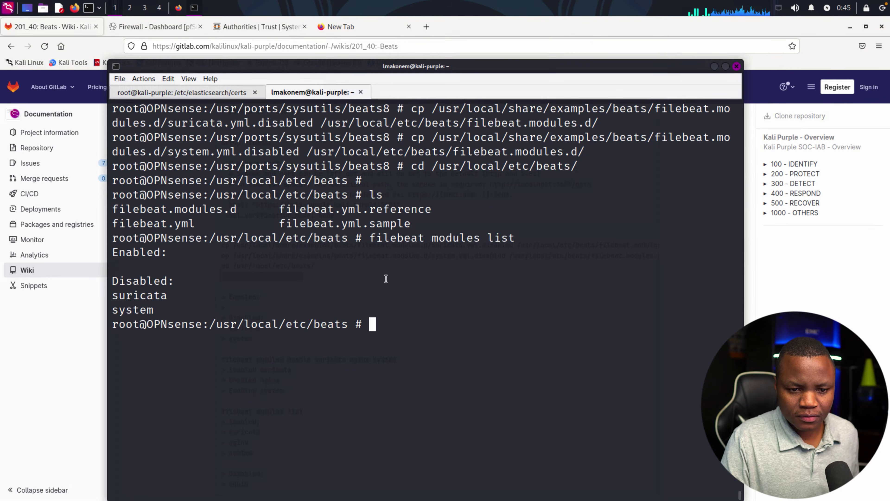
{"action": "left_click", "coordinate": [194, 7]}
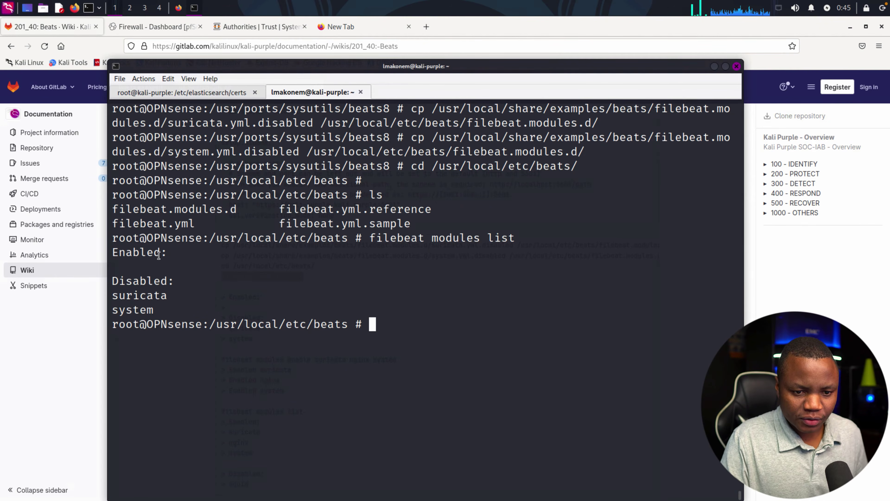
{"action": "left_click_drag", "start_coordinate": [166, 266], "coordinate": [105, 265]}
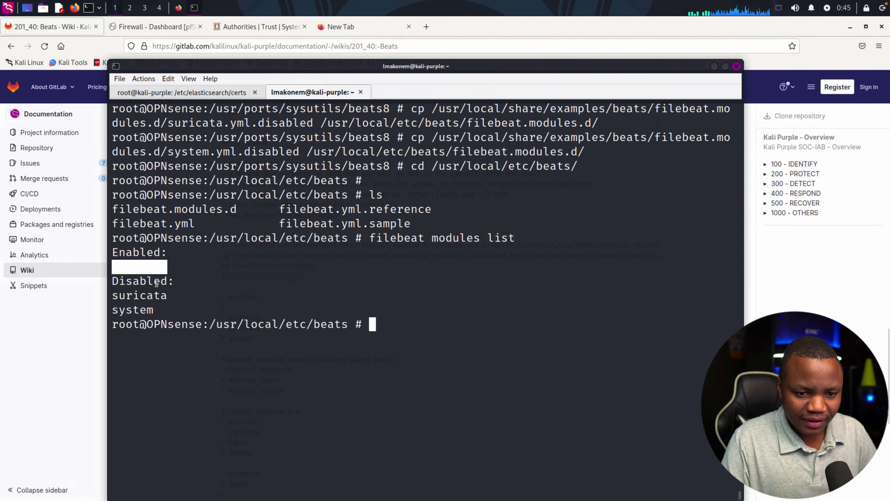
{"action": "left_click_drag", "start_coordinate": [168, 280], "coordinate": [133, 310]}
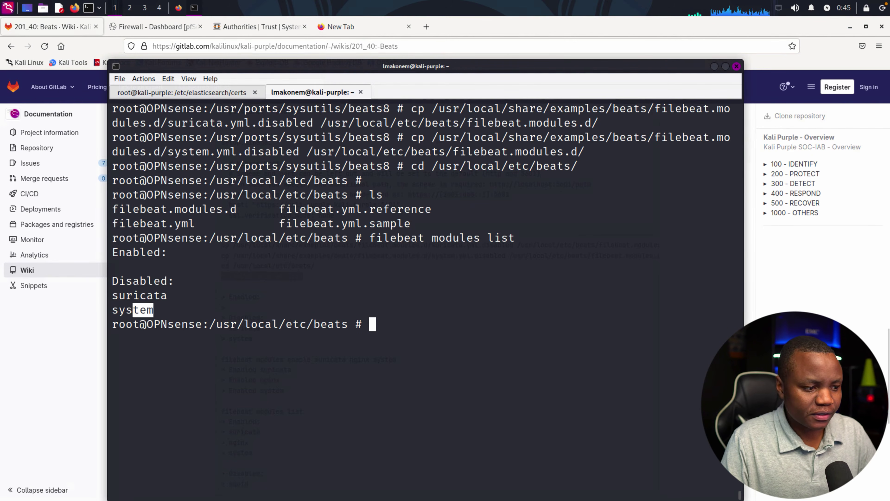
Copy the wiki's filebeat modules enable suricata nginx system command and run it in the OPNsense shell.
{"action": "key", "text": "alt+Tab"}
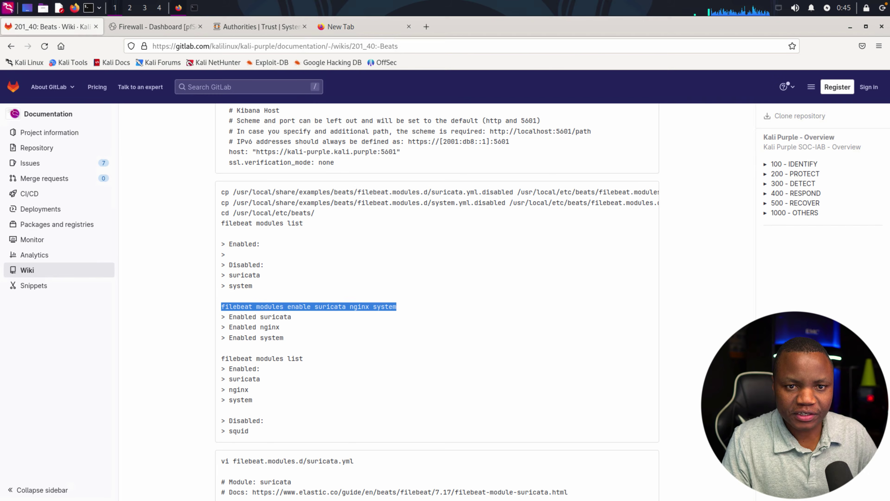
{"action": "left_click", "coordinate": [194, 8]}
{"action": "key", "text": "ctrl+shift+v"}
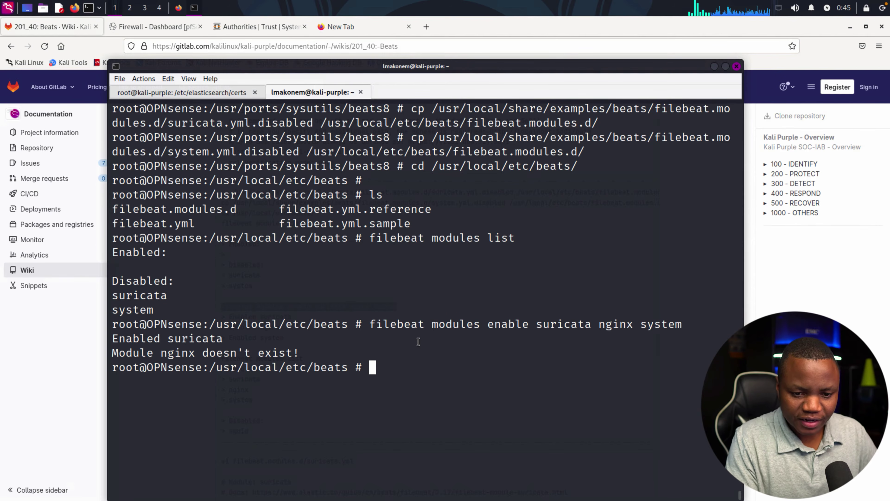
Run filebeat modules list again and check which modules are enabled.
{"action": "key", "text": "Up"}
{"action": "key", "text": "Up"}
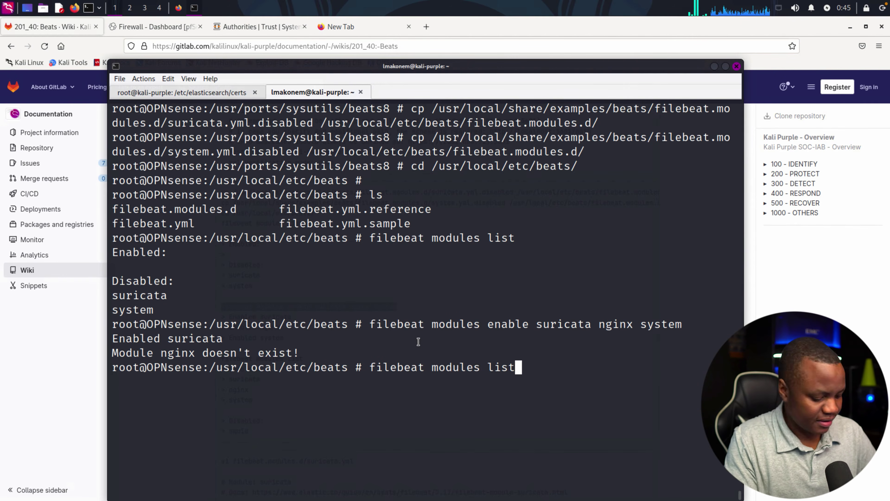
{"action": "key", "text": "Return"}
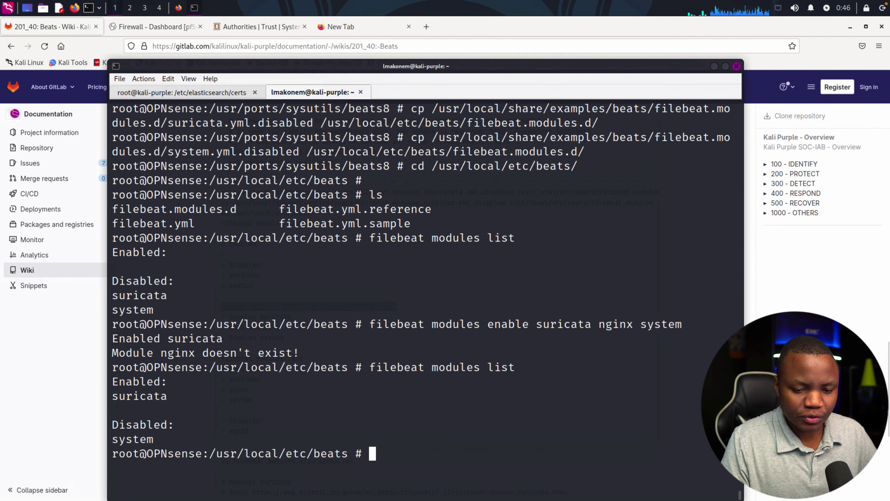
{"action": "left_click_drag", "start_coordinate": [168, 398], "coordinate": [126, 396]}
Copy the wiki's vi filebeat.modules.d/suricata.yml command and run it in the OPNsense shell.
{"action": "key", "text": "alt+Tab"}
{"action": "scroll", "coordinate": [52, 285], "scroll_direction": "down", "scroll_amount": 7}
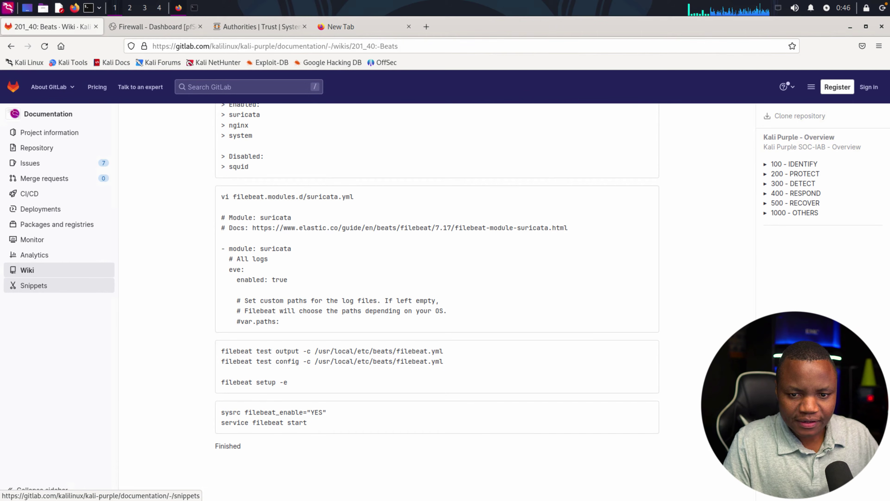
{"action": "left_click_drag", "start_coordinate": [353, 197], "coordinate": [219, 197]}
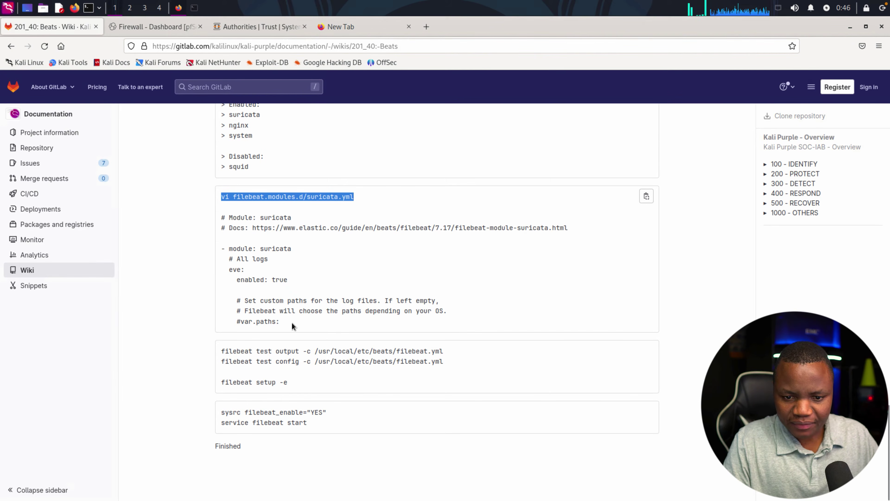
{"action": "key", "text": "alt+Tab"}
{"action": "key", "text": "ctrl+shift+v"}
{"action": "key", "text": "Return"}
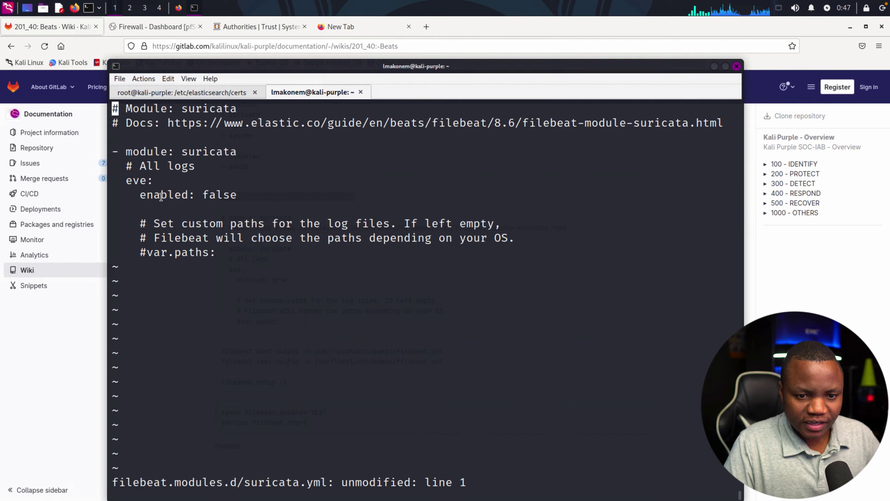
{"action": "key", "text": "Down"}
{"action": "key", "text": "Down"}
{"action": "key", "text": "Down"}
{"action": "key", "text": "Down"}
{"action": "key", "text": "Down"}
{"action": "key", "text": "Down"}
{"action": "key", "text": "End"}
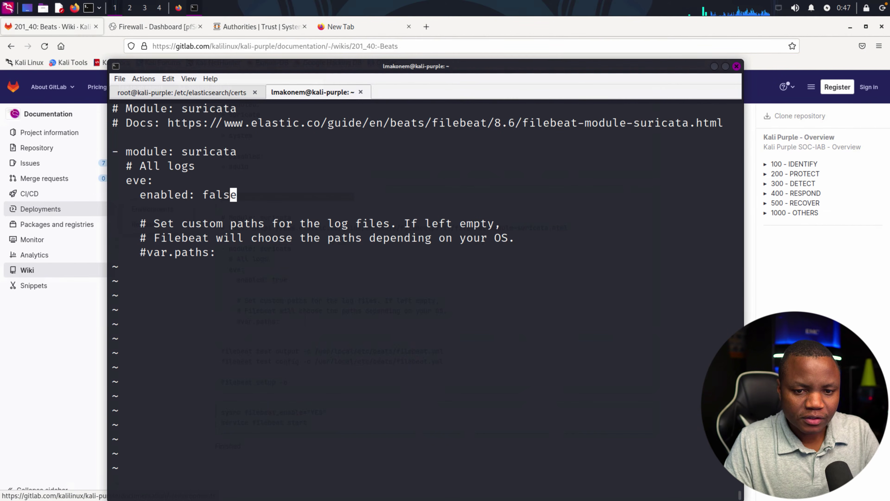
{"action": "type", "text": ":q!"}
{"action": "key", "text": "Return"}
Recall the last command, replace vi with nano, and open filebeat.modules.d/suricata.yml.
{"action": "key", "text": "Up"}
{"action": "key", "text": "Home"}
{"action": "key", "text": "Delete"}
{"action": "key", "text": "Delete"}
{"action": "type", "text": "nano"}
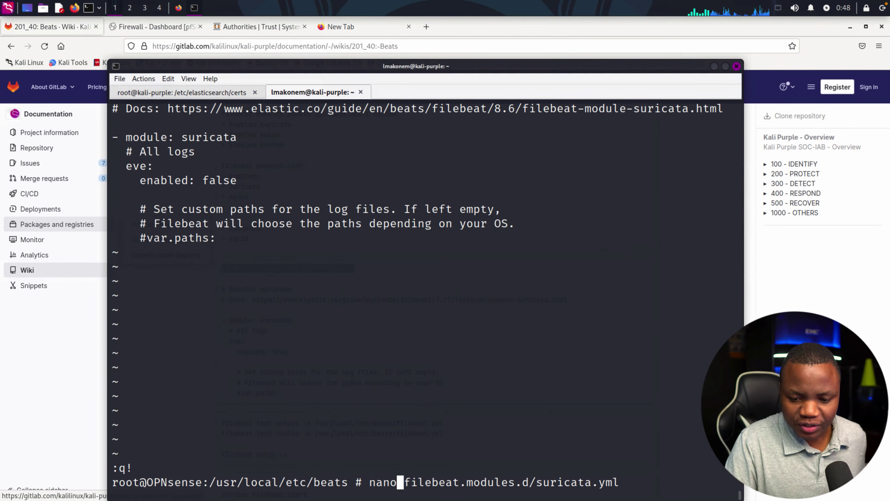
{"action": "key", "text": "Return"}
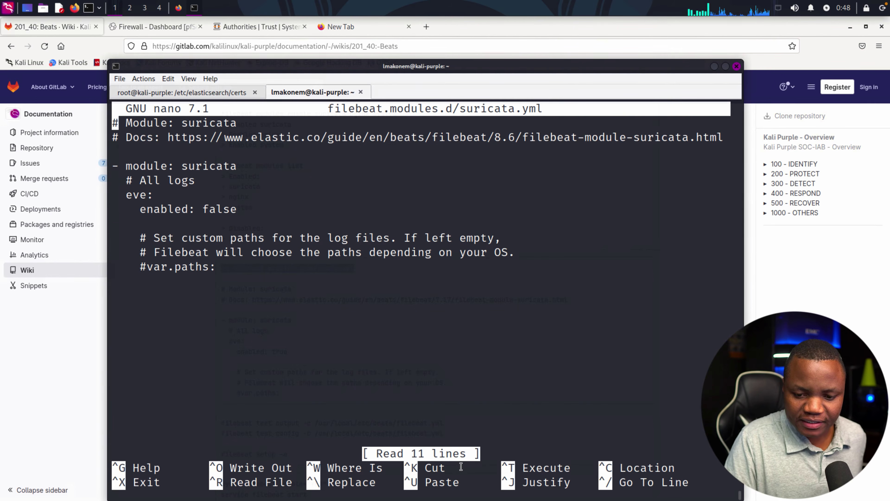
Set enabled to true under eve in suricata.yml, save the file under its existing name and exit nano.
{"action": "key", "text": "Down"}
{"action": "key", "text": "Down"}
{"action": "key", "text": "Down"}
{"action": "key", "text": "Down"}
{"action": "key", "text": "Down"}
{"action": "key", "text": "Down"}
{"action": "key", "text": "Right"}
{"action": "key", "text": "Right"}
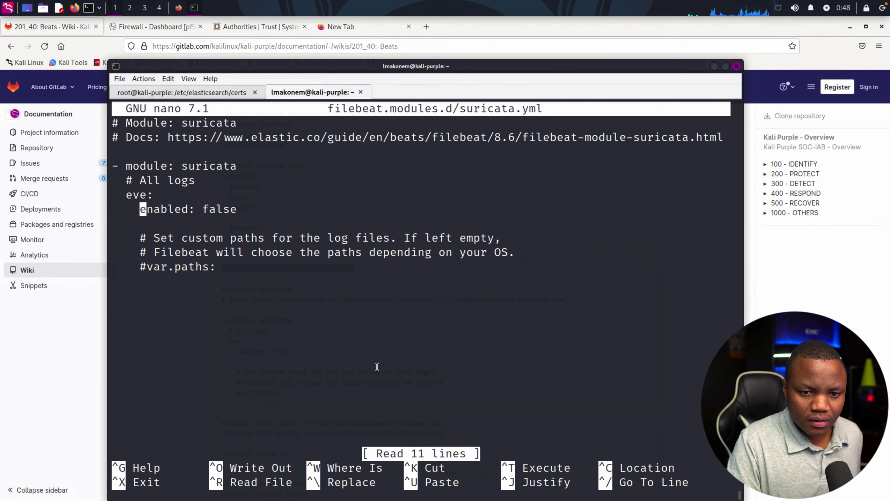
{"action": "key", "text": "Right"}
{"action": "key", "text": "Right"}
{"action": "key", "text": "Right"}
{"action": "key", "text": "Right"}
{"action": "key", "text": "Right"}
{"action": "key", "text": "Right"}
{"action": "key", "text": "Right"}
{"action": "key", "text": "Right"}
{"action": "key", "text": "Right"}
{"action": "key", "text": "Right"}
{"action": "key", "text": "Right"}
{"action": "key", "text": "Right"}
{"action": "key", "text": "Right"}
{"action": "key", "text": "Right"}
{"action": "key", "text": "BackSpace"}
{"action": "key", "text": "BackSpace"}
{"action": "key", "text": "BackSpace"}
{"action": "key", "text": "BackSpace"}
{"action": "key", "text": "BackSpace"}
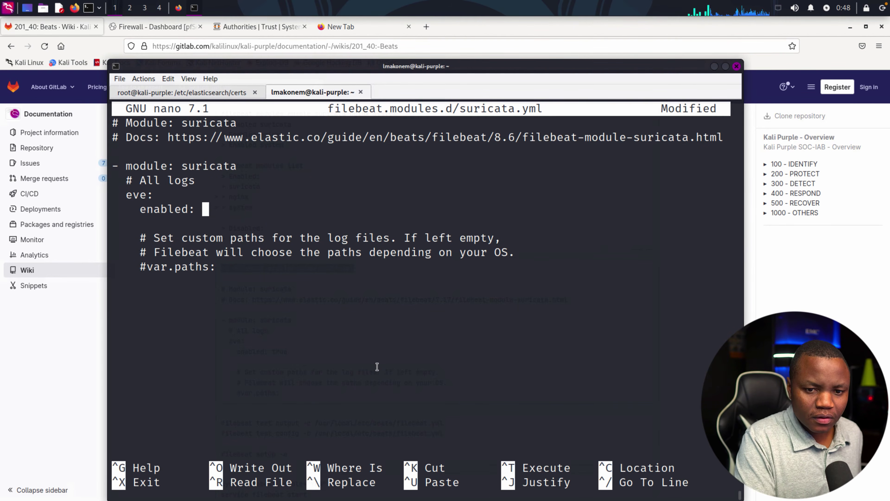
{"action": "type", "text": "try"}
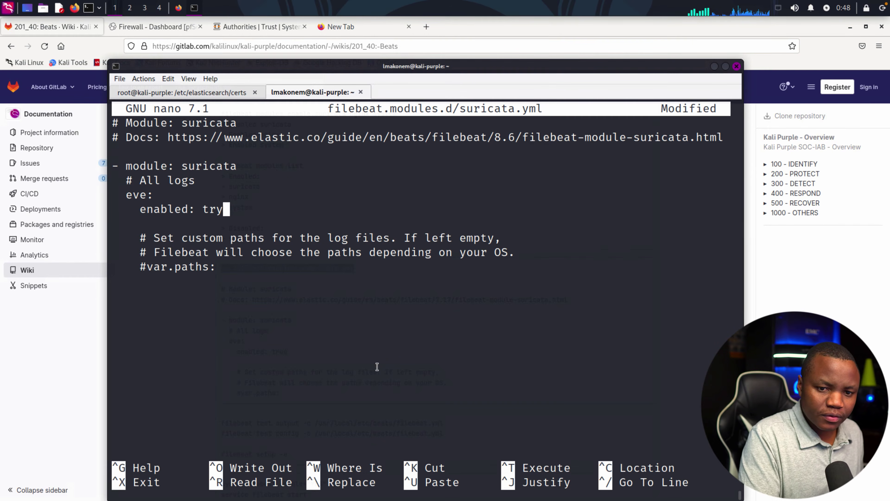
{"action": "key", "text": "BackSpace"}
{"action": "type", "text": "ue"}
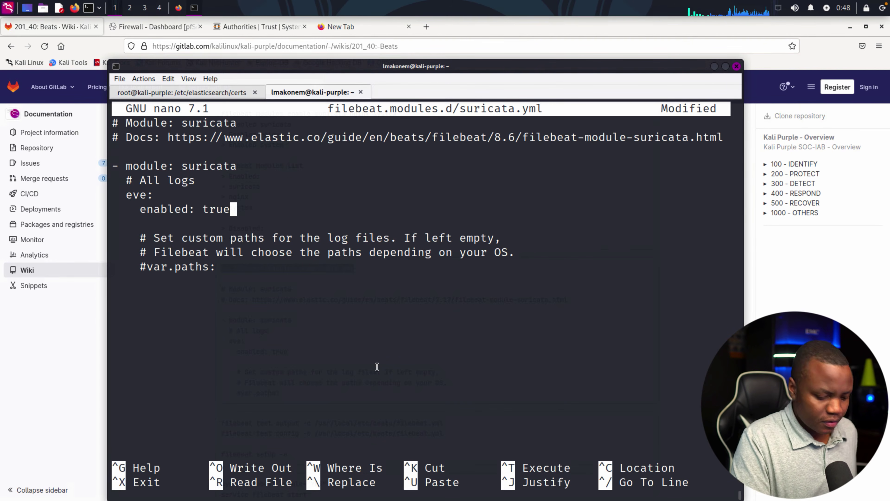
{"action": "key", "text": "ctrl+x"}
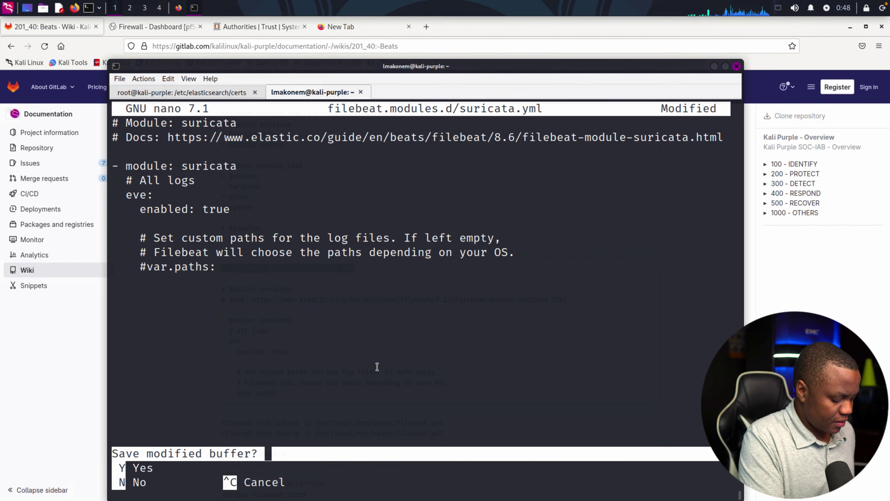
{"action": "key", "text": "y"}
{"action": "key", "text": "Return"}
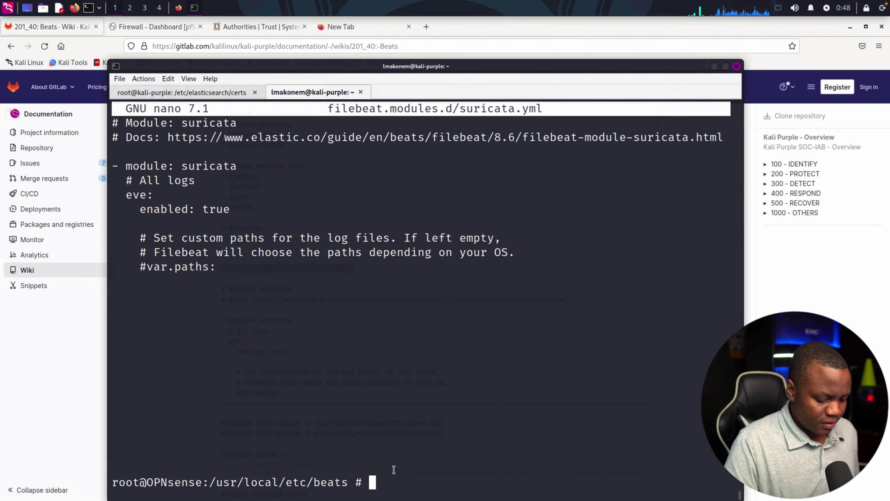
Print filebeat.modules.d/suricata.yml with cat and check the eve enabled setting.
{"action": "key", "text": "Up"}
{"action": "key", "text": "Left"}
{"action": "key", "text": "Left"}
{"action": "key", "text": "Left"}
{"action": "key", "text": "Left"}
{"action": "key", "text": "Left"}
{"action": "key", "text": "Left"}
{"action": "key", "text": "Left"}
{"action": "key", "text": "Left"}
{"action": "key", "text": "Left"}
{"action": "key", "text": "Left"}
{"action": "key", "text": "Left"}
{"action": "key", "text": "Left"}
{"action": "key", "text": "Left"}
{"action": "key", "text": "Left"}
{"action": "key", "text": "Left"}
{"action": "key", "text": "Left"}
{"action": "key", "text": "Left"}
{"action": "key", "text": "Left"}
{"action": "key", "text": "Left"}
{"action": "key", "text": "Left"}
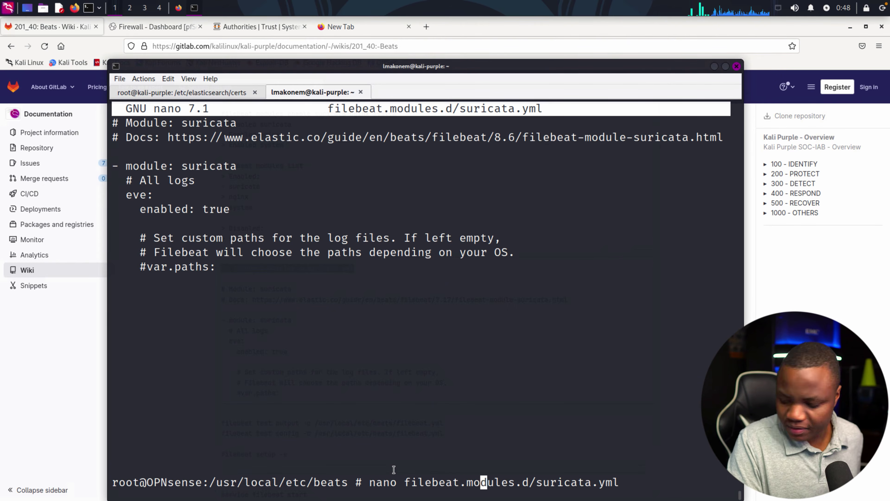
{"action": "key", "text": "Left"}
{"action": "key", "text": "Left"}
{"action": "key", "text": "Left"}
{"action": "key", "text": "Left"}
{"action": "key", "text": "Left"}
{"action": "key", "text": "Left"}
{"action": "key", "text": "Left"}
{"action": "key", "text": "Left"}
{"action": "key", "text": "Left"}
{"action": "key", "text": "Left"}
{"action": "key", "text": "Left"}
{"action": "key", "text": "Left"}
{"action": "key", "text": "BackSpace"}
{"action": "key", "text": "BackSpace"}
{"action": "key", "text": "BackSpace"}
{"action": "key", "text": "BackSpace"}
{"action": "type", "text": "cat"}
{"action": "key", "text": "Return"}
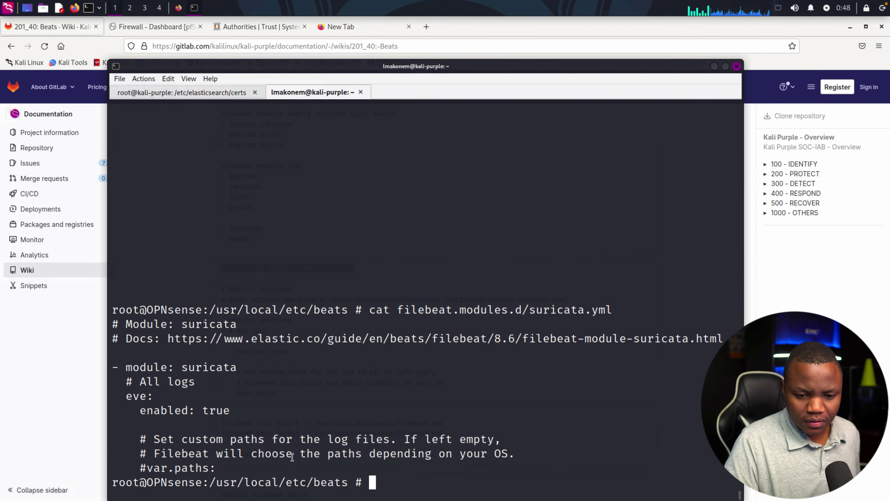
{"action": "left_click_drag", "start_coordinate": [244, 413], "coordinate": [165, 395]}
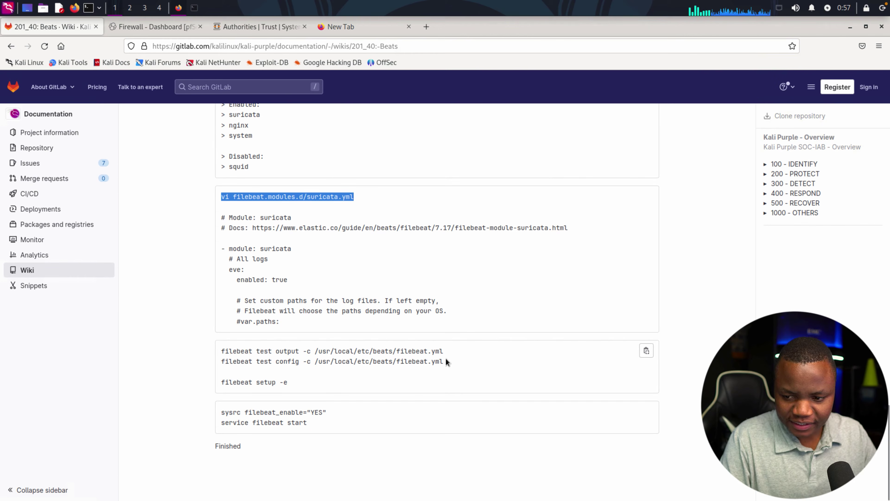
Copy the wiki's filebeat test output and test config commands for /usr/local/etc/beats/filebeat.yml and run both in the OPNsense shell.
{"action": "left_click_drag", "start_coordinate": [445, 361], "coordinate": [218, 351]}
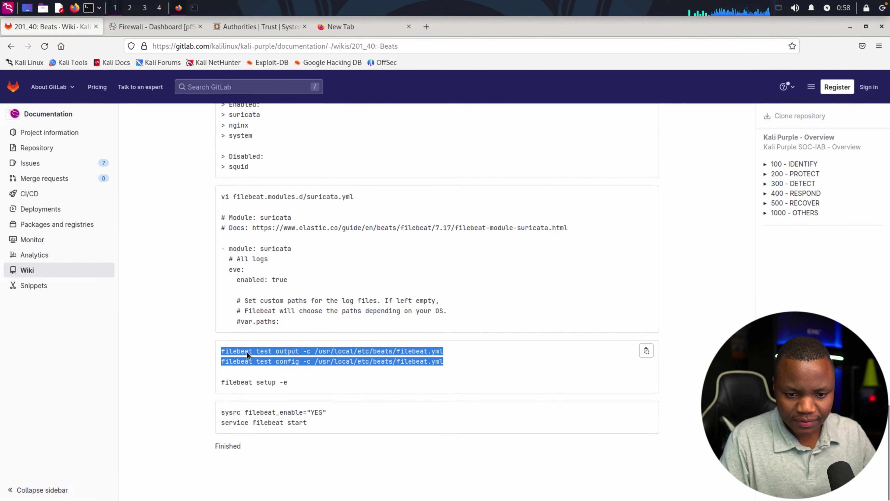
{"action": "right_click", "coordinate": [248, 354]}
{"action": "left_click", "coordinate": [259, 364]}
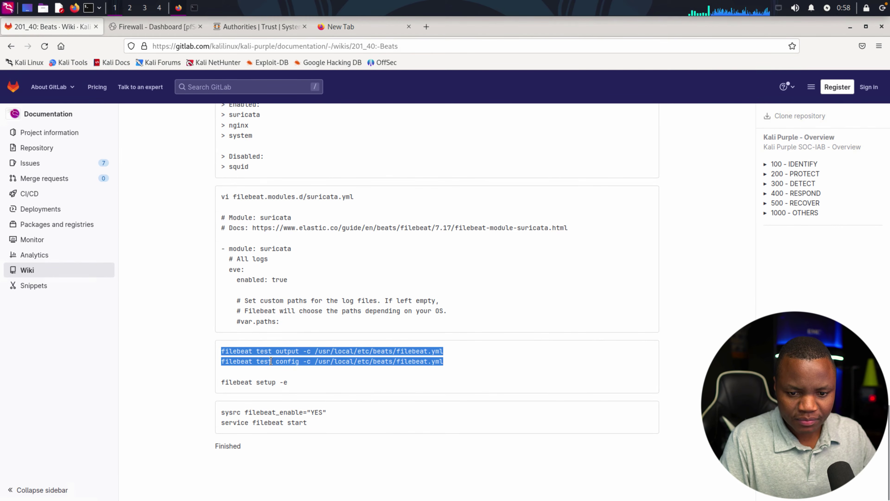
{"action": "left_click", "coordinate": [194, 9]}
{"action": "right_click", "coordinate": [403, 111]}
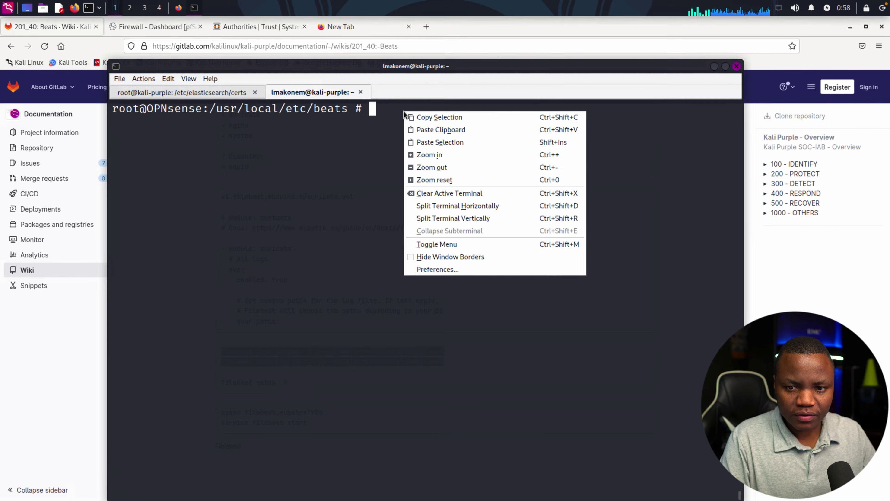
{"action": "left_click", "coordinate": [418, 132]}
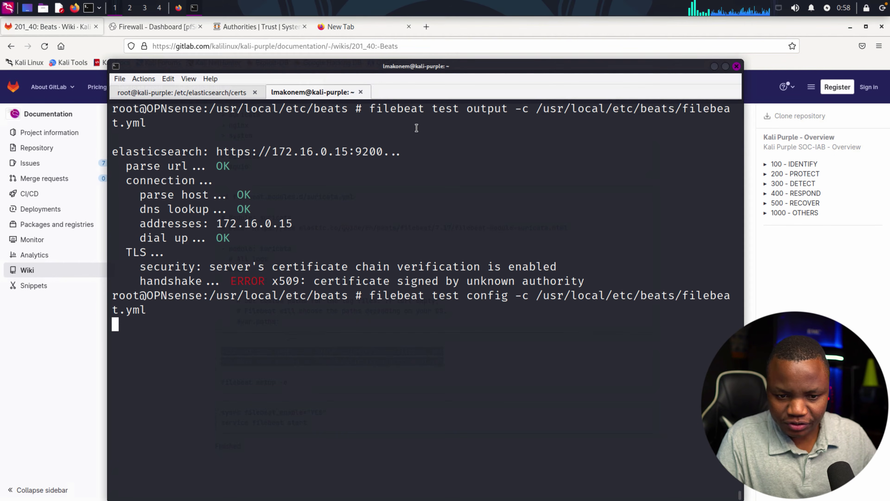
{"action": "key", "text": "Return"}
{"action": "key", "text": "Return"}
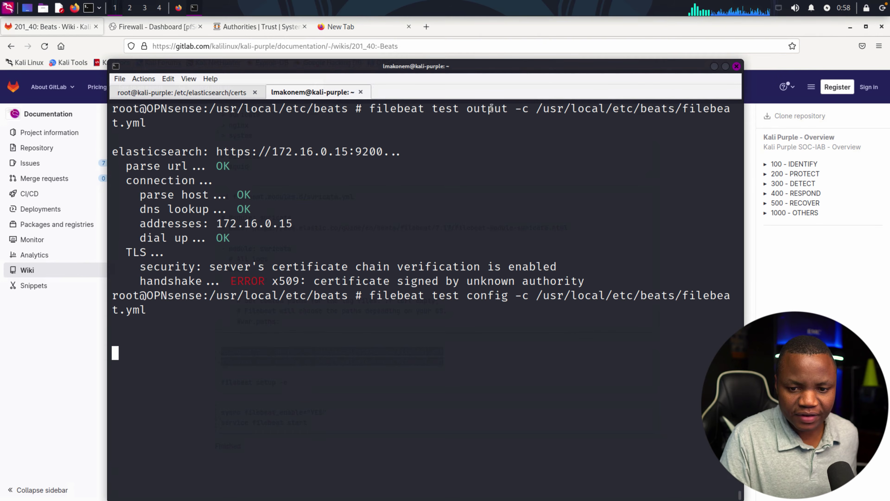
{"action": "key", "text": "Return"}
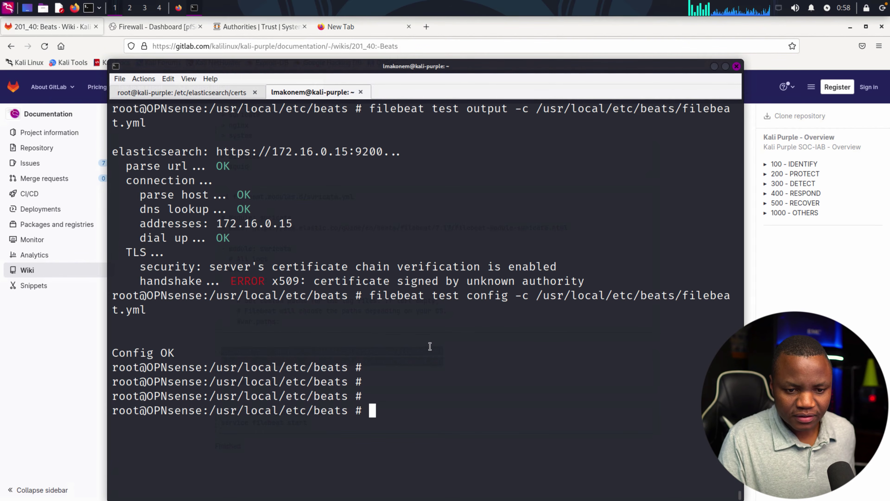
Recall the earlier nano command from the shell history and open /usr/local/etc/beats/filebeat.yml for editing.
{"action": "type", "text": "clear"}
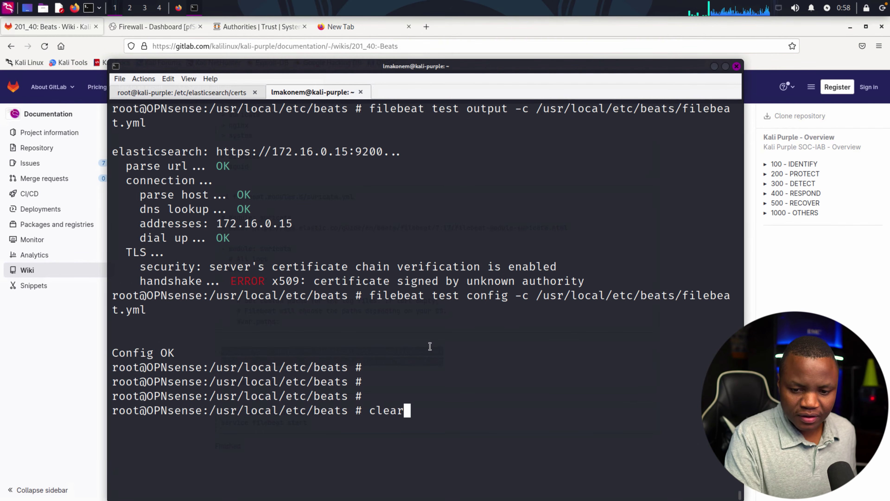
{"action": "key", "text": "Up"}
{"action": "key", "text": "Up"}
{"action": "key", "text": "Up"}
{"action": "key", "text": "Up"}
{"action": "key", "text": "Down"}
{"action": "key", "text": "Down"}
{"action": "key", "text": "Down"}
{"action": "key", "text": "Down"}
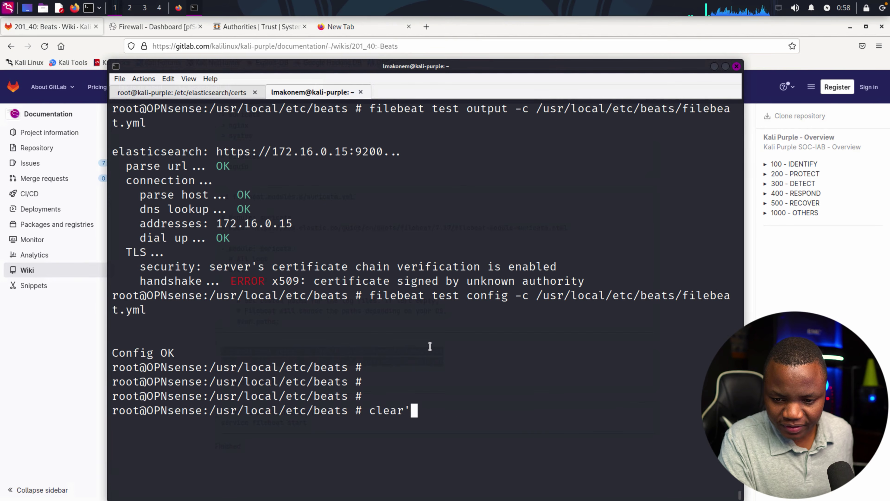
{"action": "key", "text": "Up"}
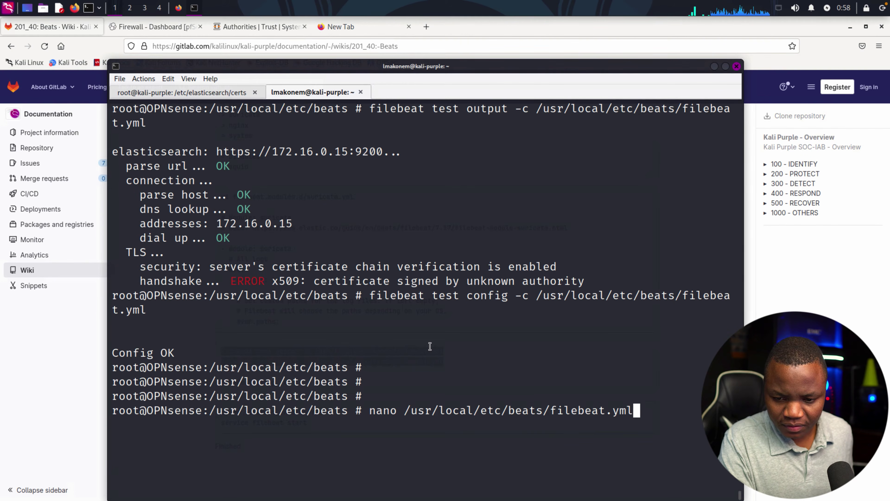
{"action": "key", "text": "Return"}
In Firefox, copy the ssl.certificate_authorities line with /etc/pki/root/http_ca.crt from the wiki's output.elasticsearch block.
{"action": "left_click", "coordinate": [790, 282]}
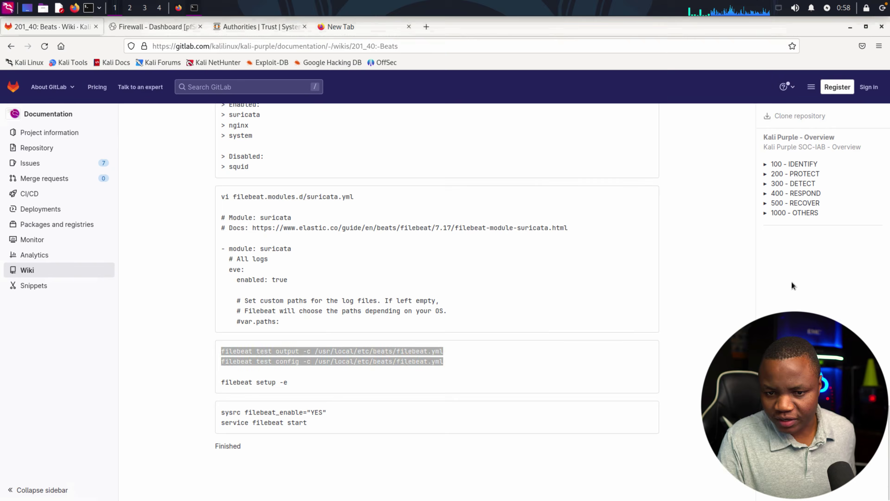
{"action": "scroll", "coordinate": [333, 260], "scroll_direction": "up", "scroll_amount": 10}
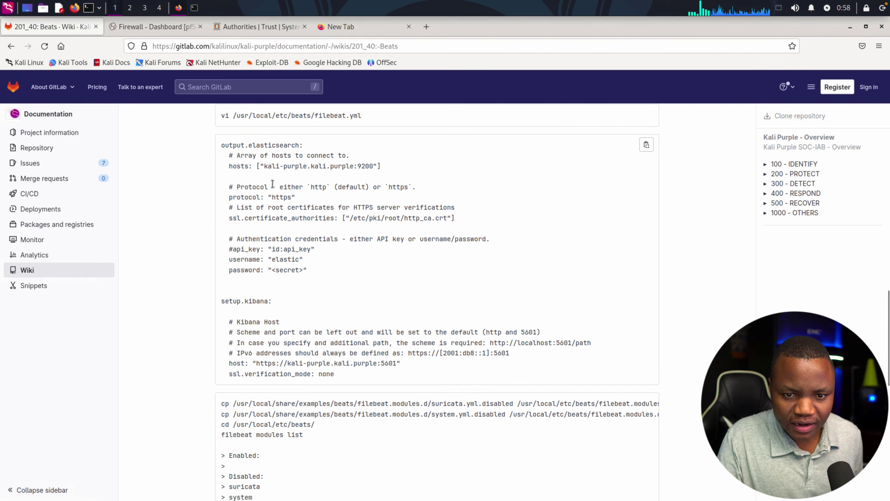
{"action": "left_click_drag", "start_coordinate": [302, 144], "coordinate": [241, 145]}
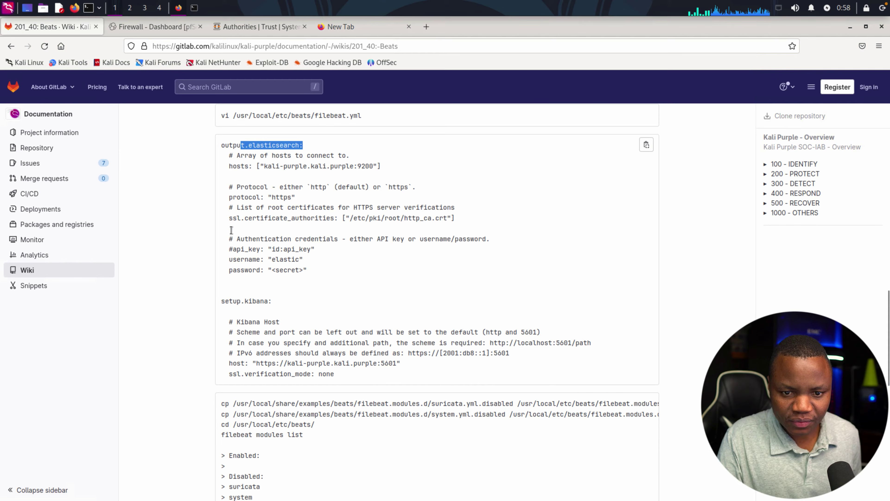
{"action": "left_click_drag", "start_coordinate": [229, 217], "coordinate": [455, 218]}
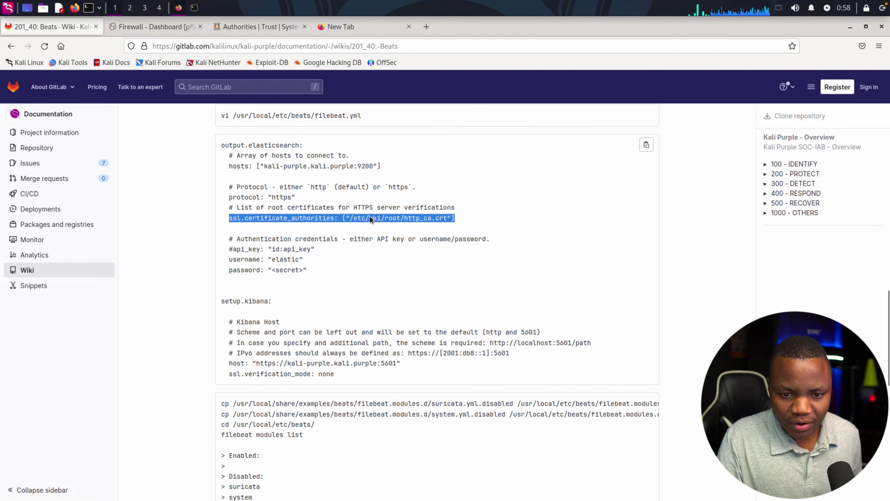
{"action": "right_click", "coordinate": [370, 219]}
{"action": "left_click", "coordinate": [378, 225]}
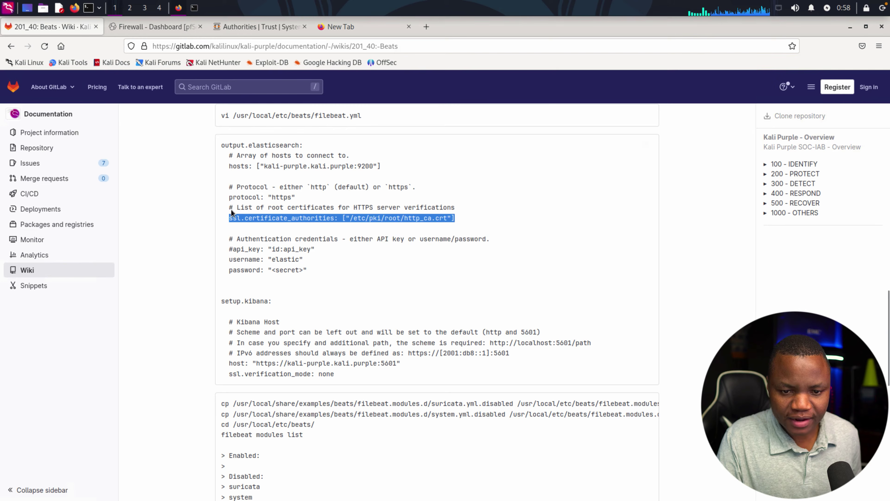
In the terminal, paste the ssl.certificate_authorities line below hosts under output.elasticsearch, then save filebeat.yml under its existing name and exit nano.
{"action": "left_click", "coordinate": [194, 7]}
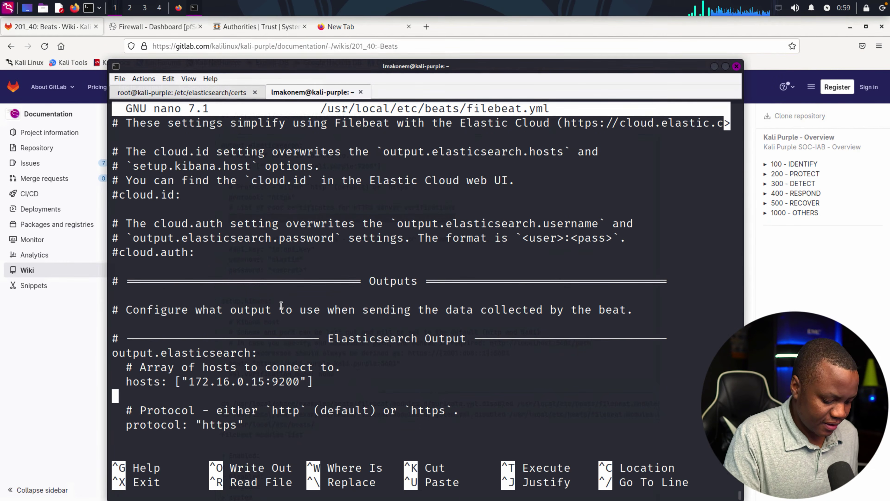
{"action": "key", "text": "BackSpace"}
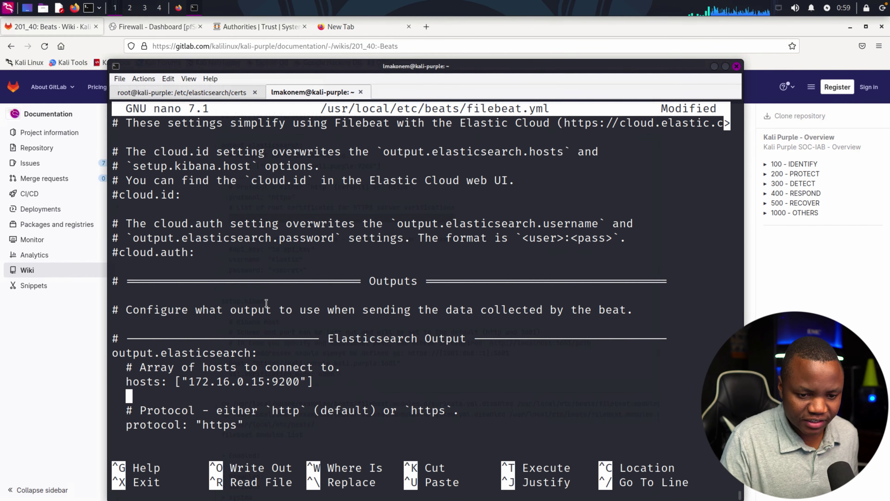
{"action": "right_click", "coordinate": [143, 386]}
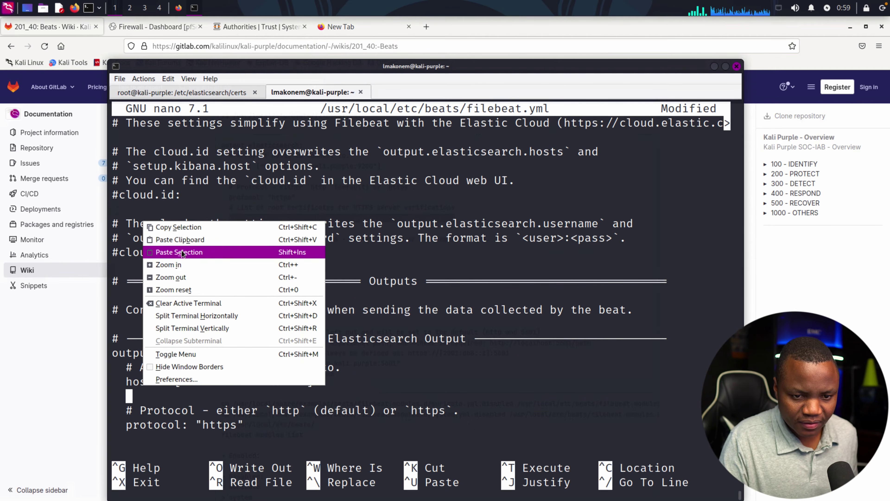
{"action": "left_click", "coordinate": [181, 241]}
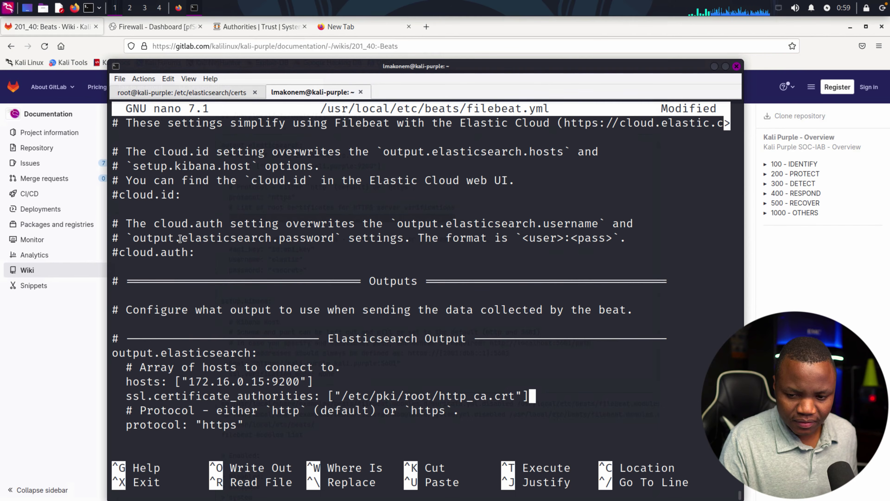
{"action": "key", "text": "Return"}
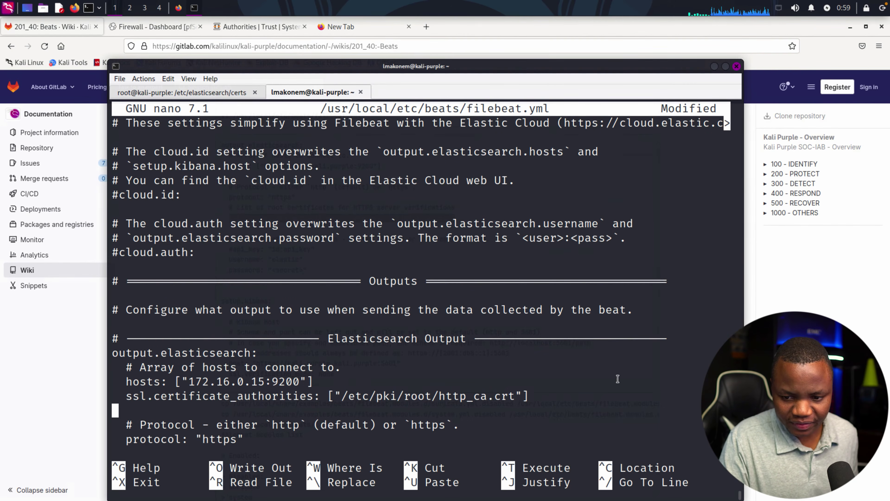
{"action": "key", "text": "ctrl+x"}
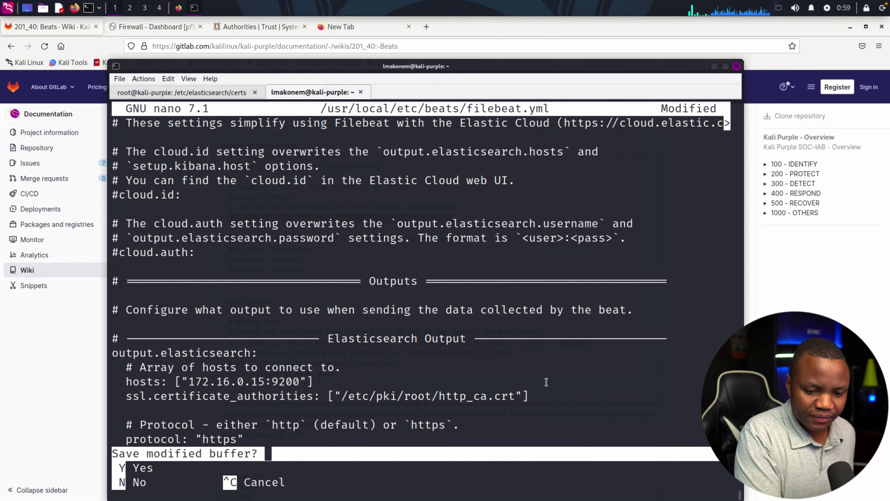
{"action": "key", "text": "y"}
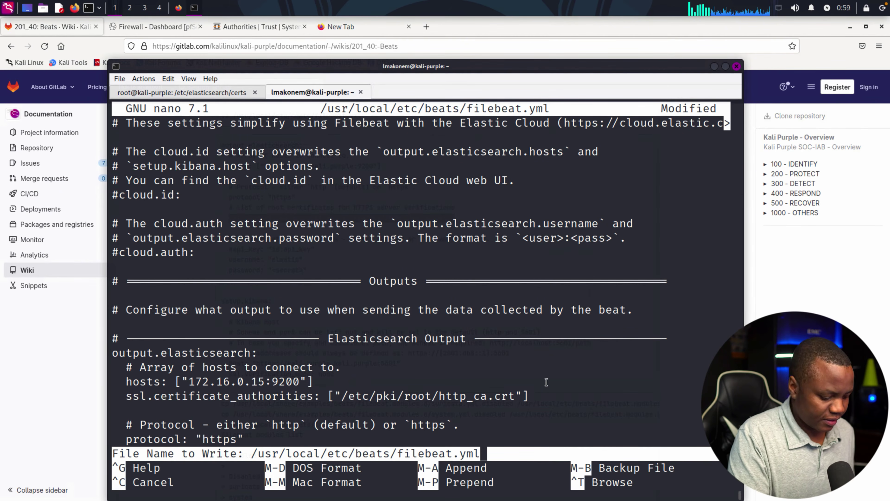
{"action": "key", "text": "Return"}
Clear the shell and rerun filebeat test output -c /usr/local/etc/beats/filebeat.yml from the history.
{"action": "type", "text": "clear"}
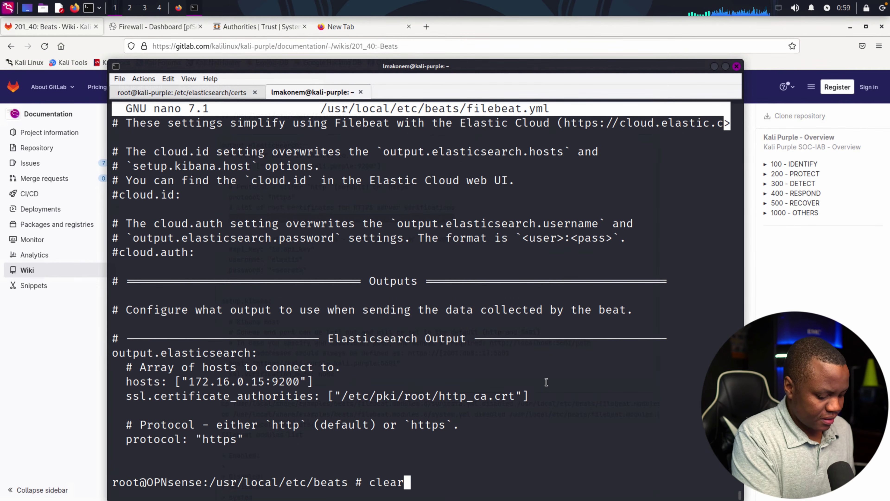
{"action": "key", "text": "Return"}
{"action": "key", "text": "Up"}
{"action": "key", "text": "Up"}
{"action": "key", "text": "Up"}
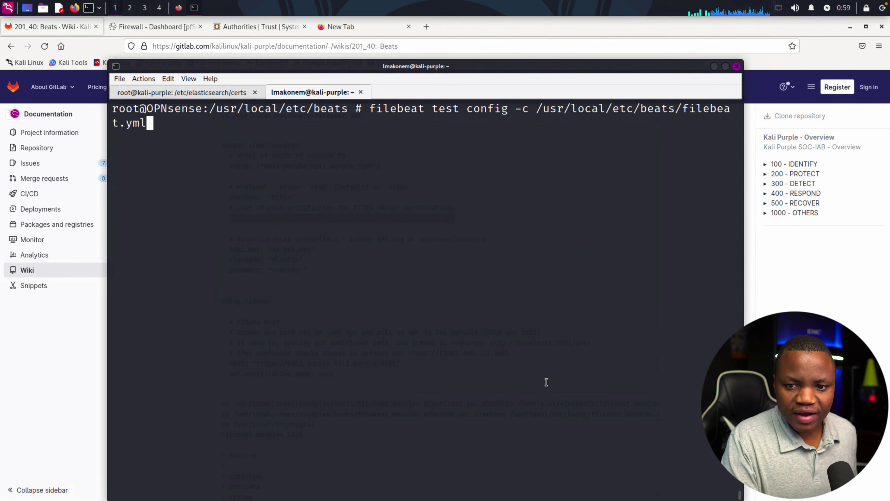
{"action": "key", "text": "Up"}
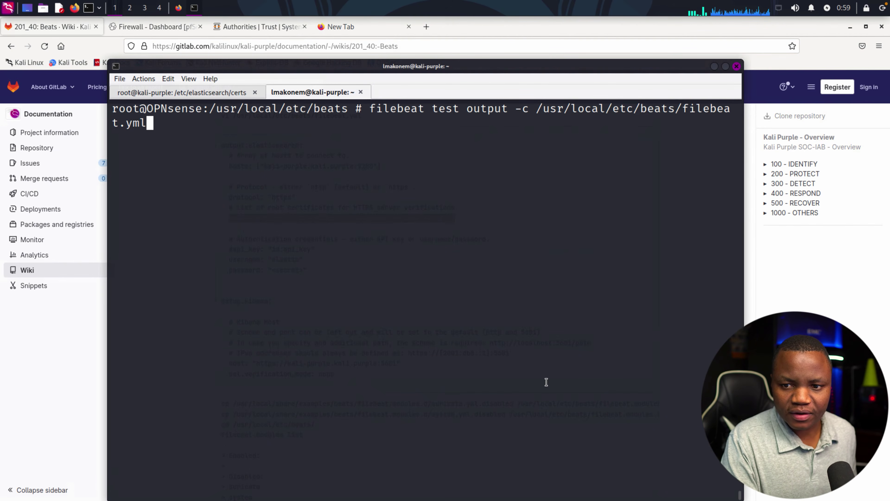
{"action": "key", "text": "Return"}
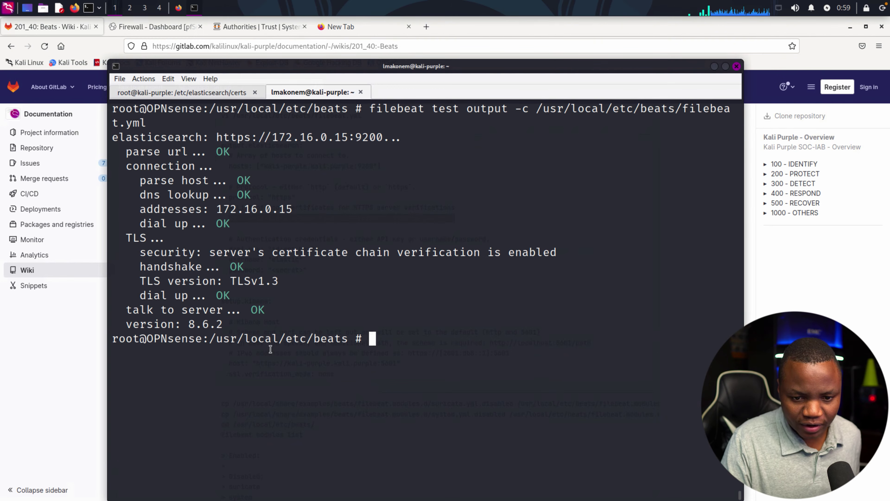
Recall and run filebeat test config -c /usr/local/etc/beats/filebeat.yml to check the edited configuration.
{"action": "key", "text": "Up"}
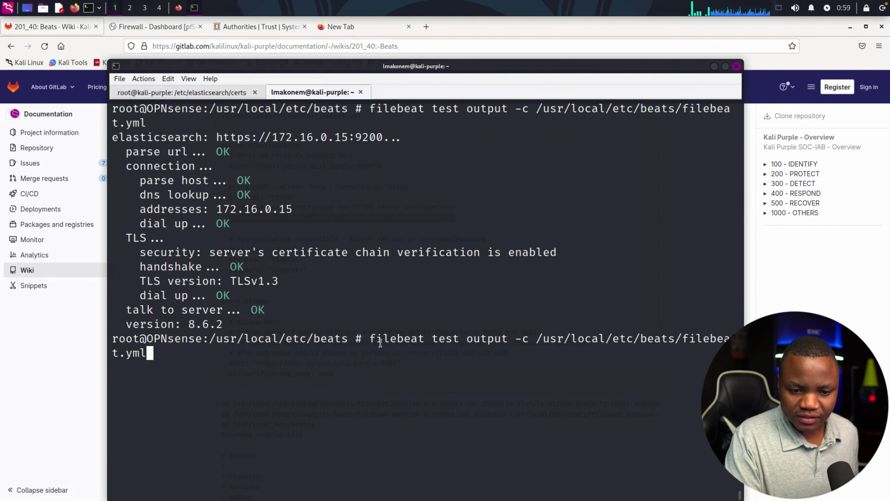
{"action": "key", "text": "Up"}
{"action": "key", "text": "Up"}
{"action": "key", "text": "Up"}
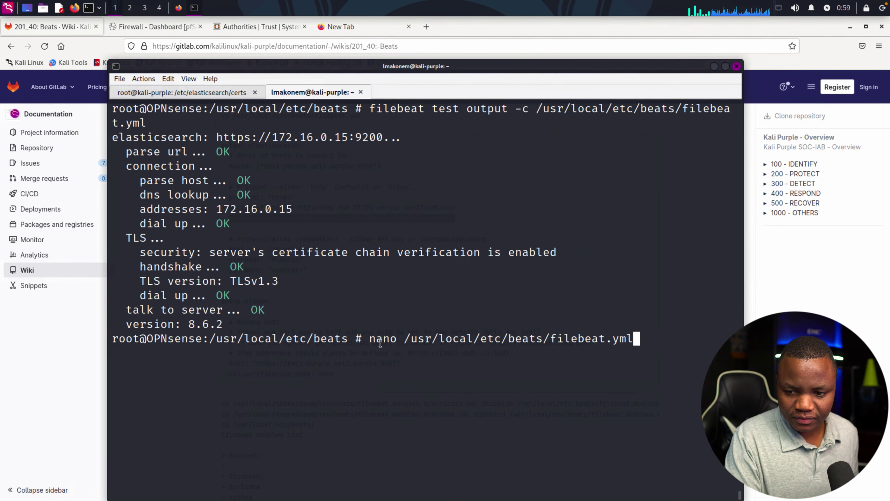
{"action": "key", "text": "Return"}
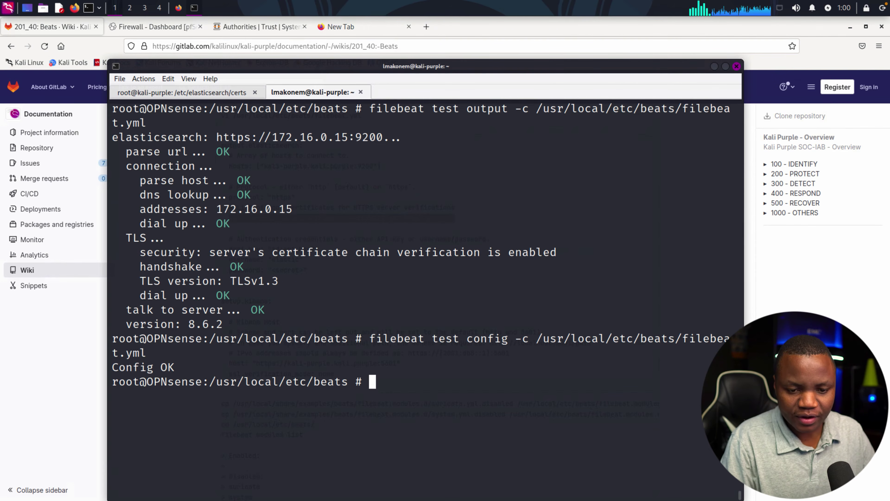
Copy the filebeat setup -e command from the end of the wiki page and run it in the OPNsense shell.
{"action": "left_click", "coordinate": [714, 67]}
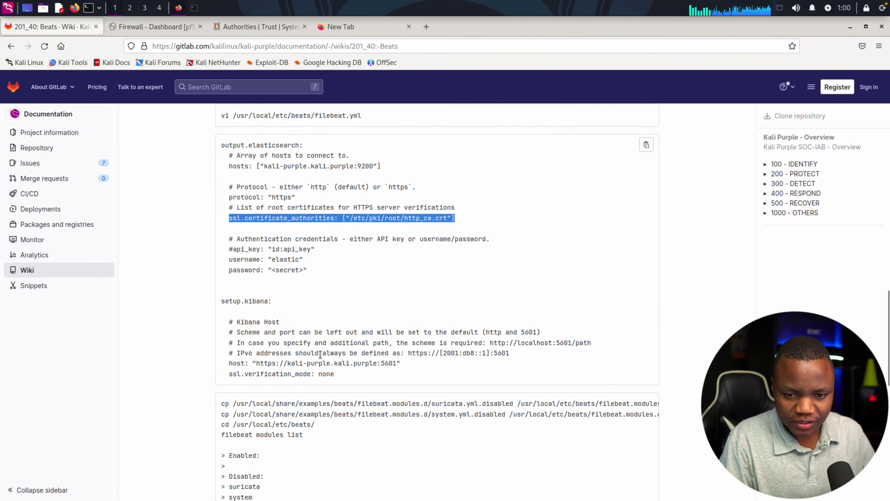
{"action": "scroll", "coordinate": [319, 352], "scroll_direction": "down", "scroll_amount": 3}
{"action": "scroll", "coordinate": [319, 352], "scroll_direction": "down", "scroll_amount": 9}
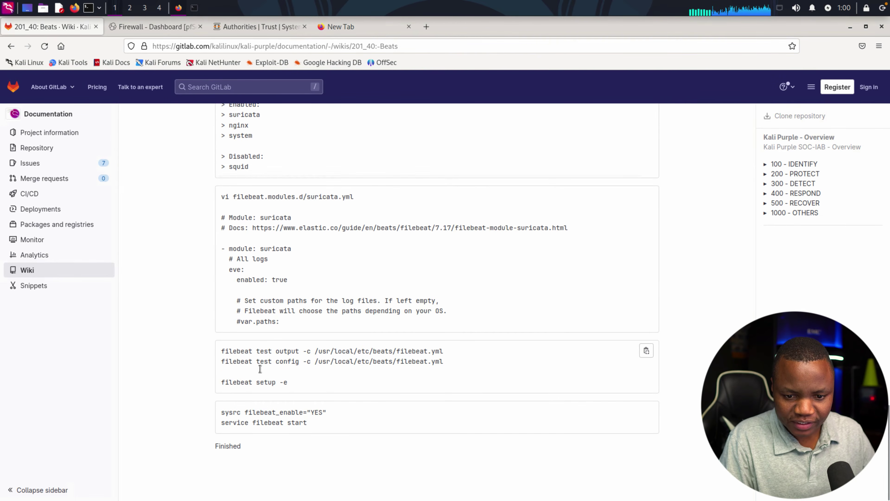
{"action": "left_click_drag", "start_coordinate": [288, 382], "coordinate": [220, 383]}
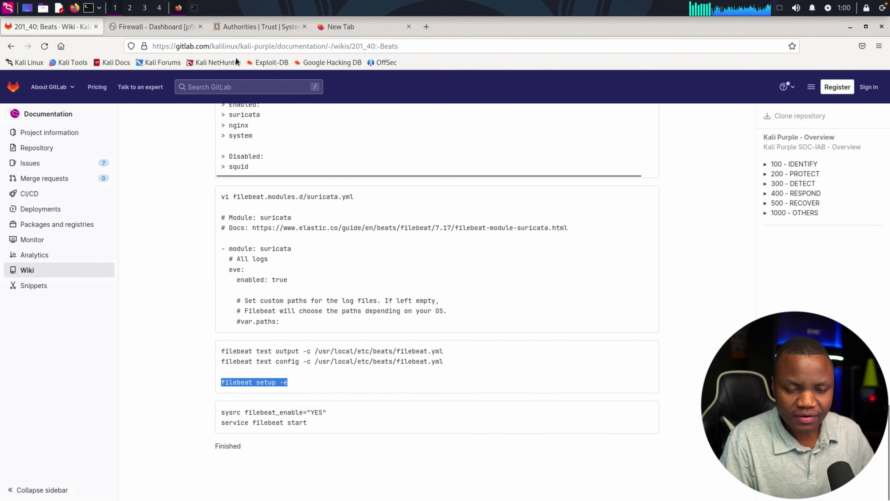
{"action": "left_click", "coordinate": [194, 8]}
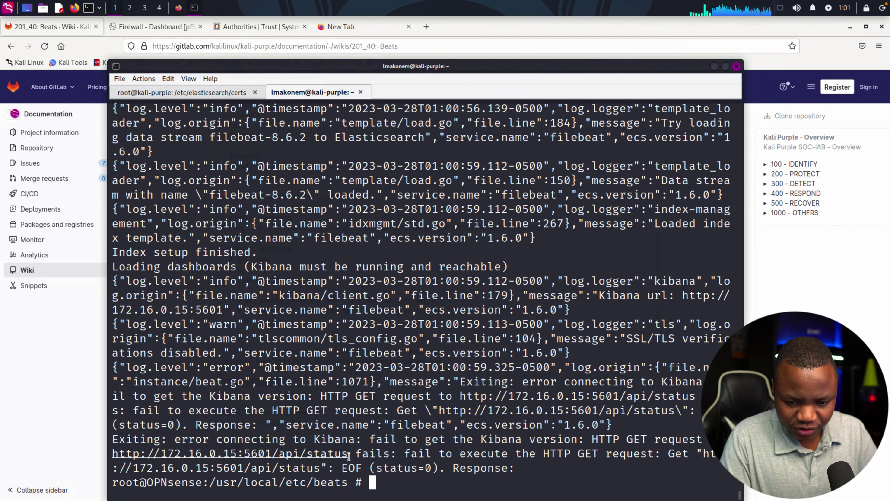
{"action": "left_click_drag", "start_coordinate": [348, 453], "coordinate": [116, 454]}
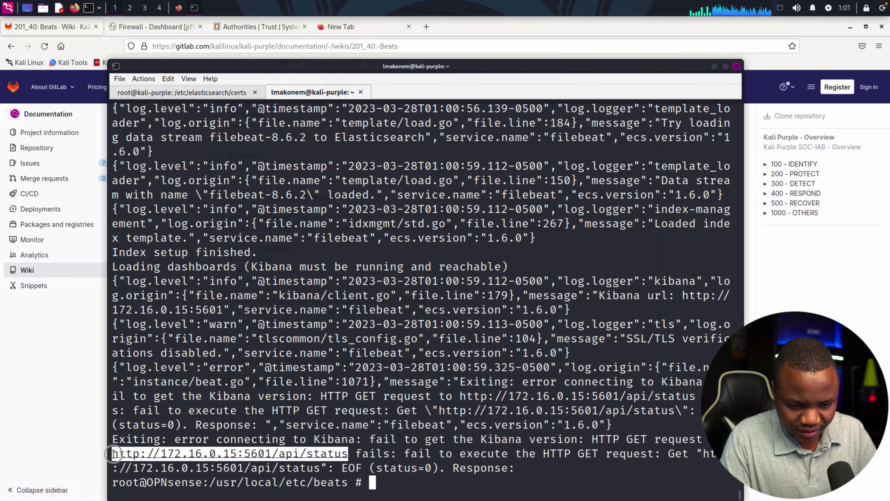
{"action": "right_click", "coordinate": [116, 454]}
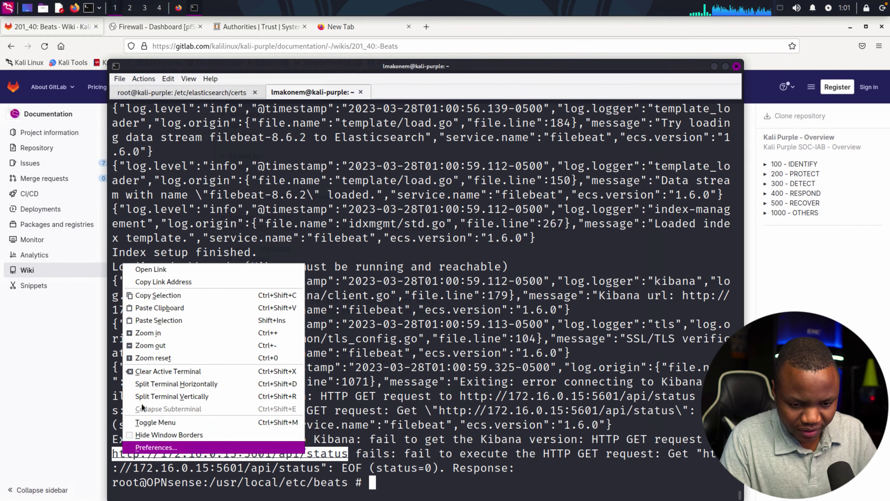
{"action": "left_click", "coordinate": [153, 282]}
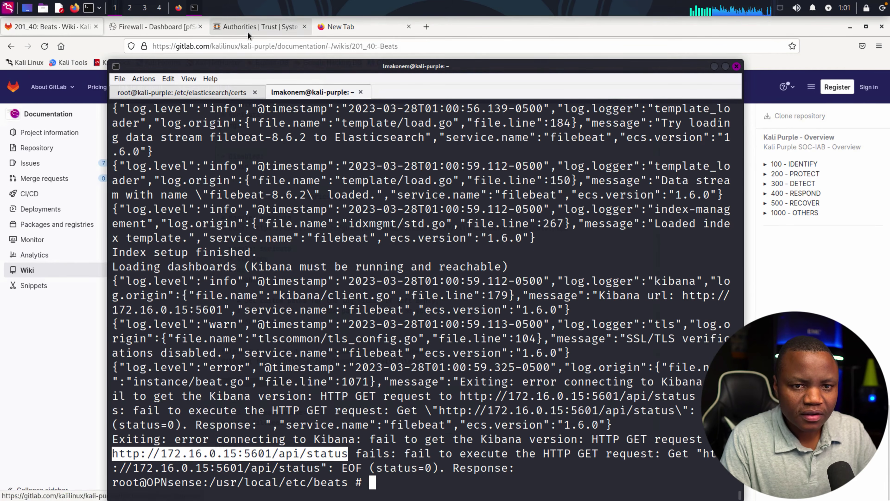
{"action": "left_click", "coordinate": [369, 27]}
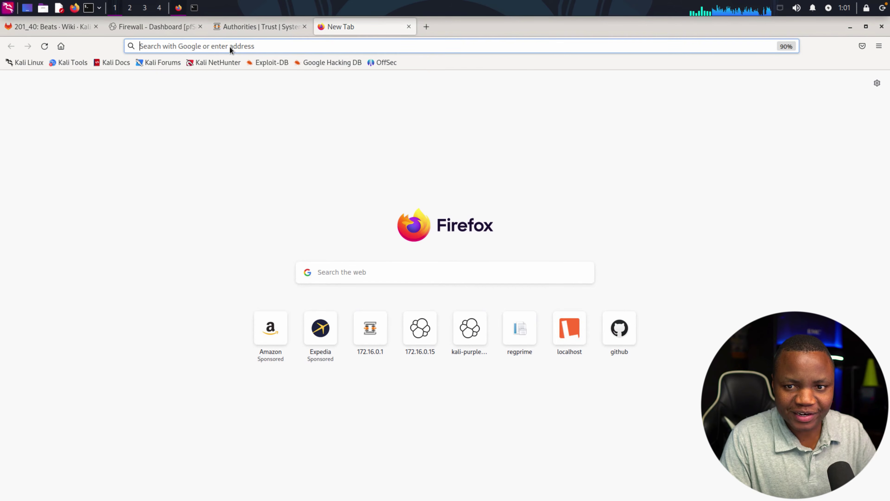
{"action": "right_click", "coordinate": [203, 48]}
{"action": "left_click", "coordinate": [228, 121]}
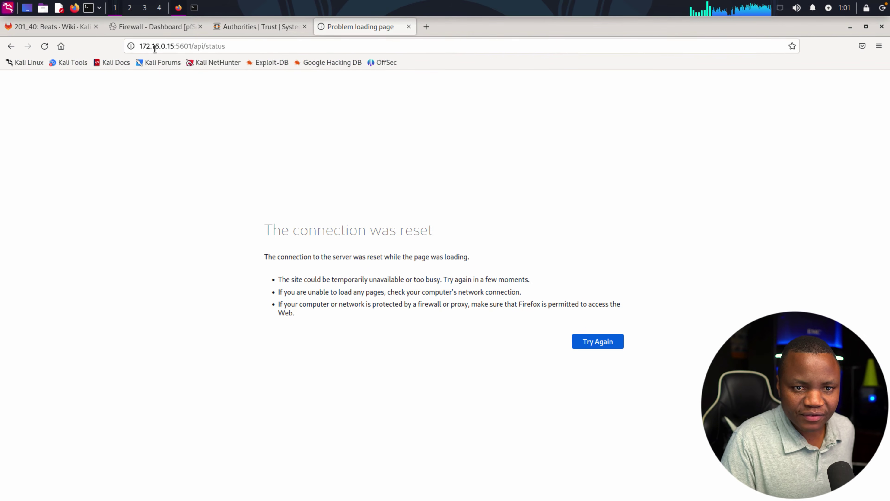
{"action": "left_click", "coordinate": [232, 46]}
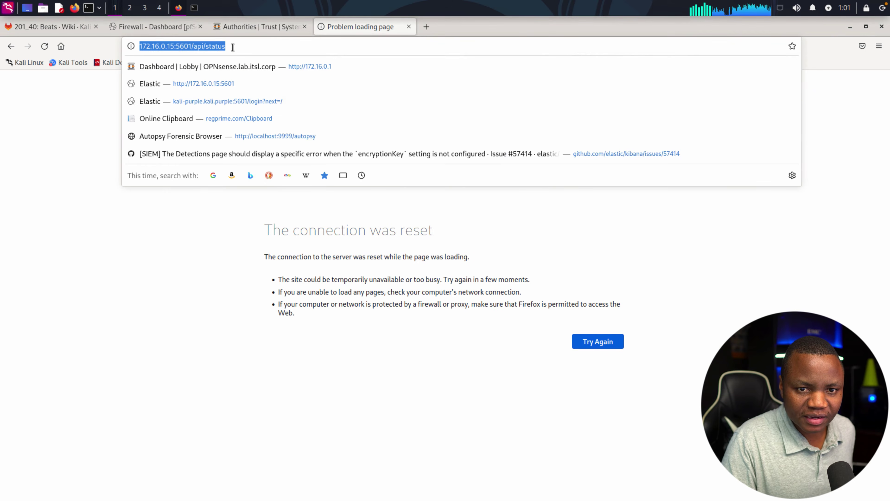
{"action": "right_click", "coordinate": [185, 47]}
{"action": "left_click", "coordinate": [227, 93]}
{"action": "key", "text": "ctrl+t"}
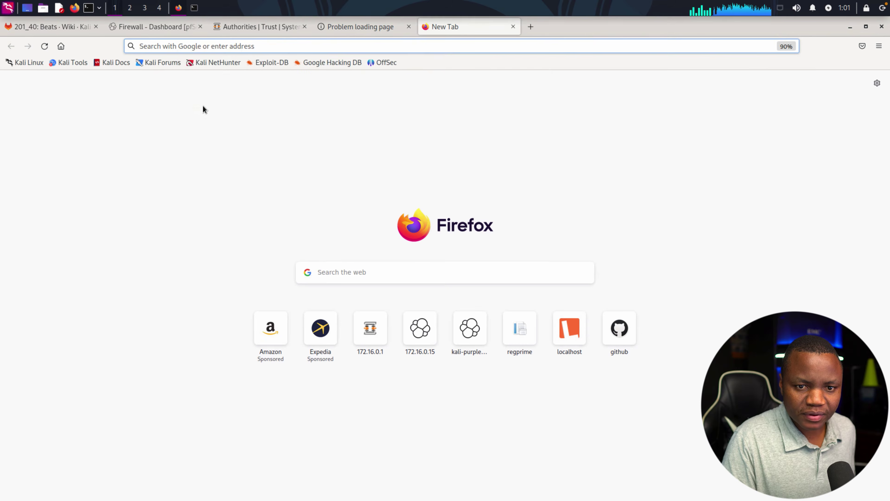
{"action": "key", "text": "ctrl+v"}
{"action": "left_click", "coordinate": [156, 47]}
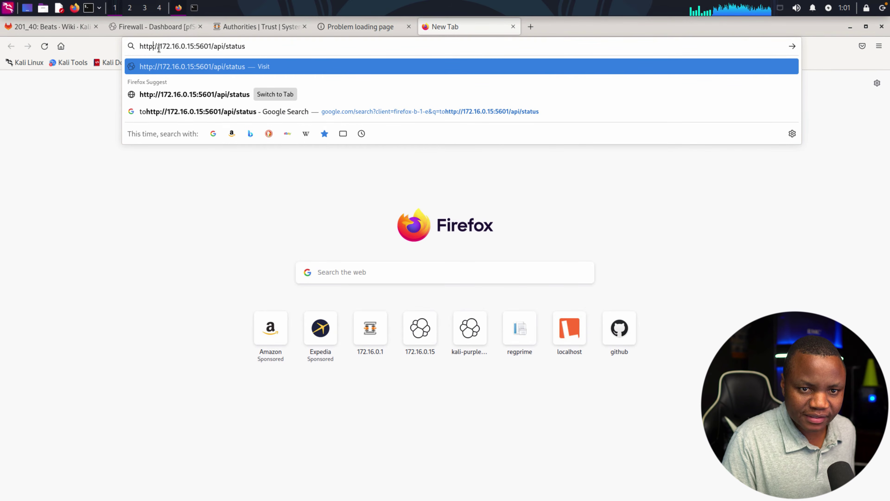
{"action": "type", "text": "s"}
{"action": "key", "text": "Return"}
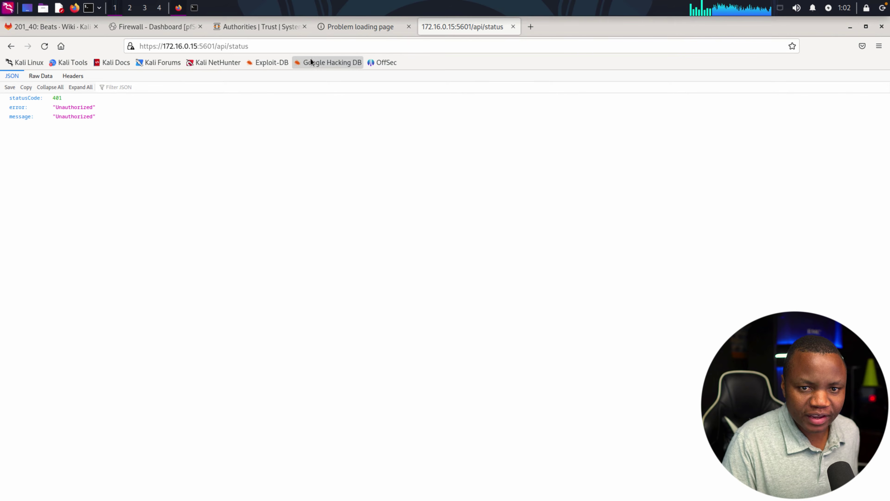
Reopen /usr/local/etc/beats/filebeat.yml in nano from the OPNsense shell history and go to the host line under setup.kibana.
{"action": "left_click", "coordinate": [194, 7]}
{"action": "key", "text": "Up"}
{"action": "key", "text": "Up"}
{"action": "key", "text": "Up"}
{"action": "key", "text": "Up"}
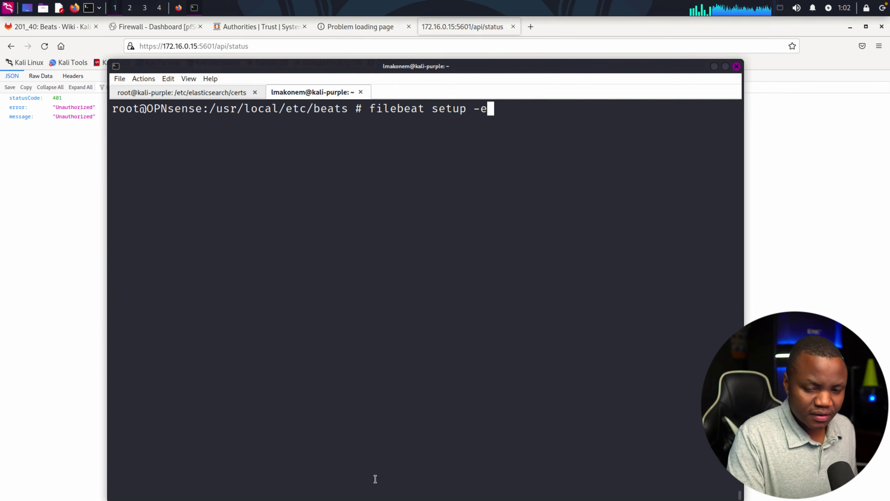
{"action": "key", "text": "Up"}
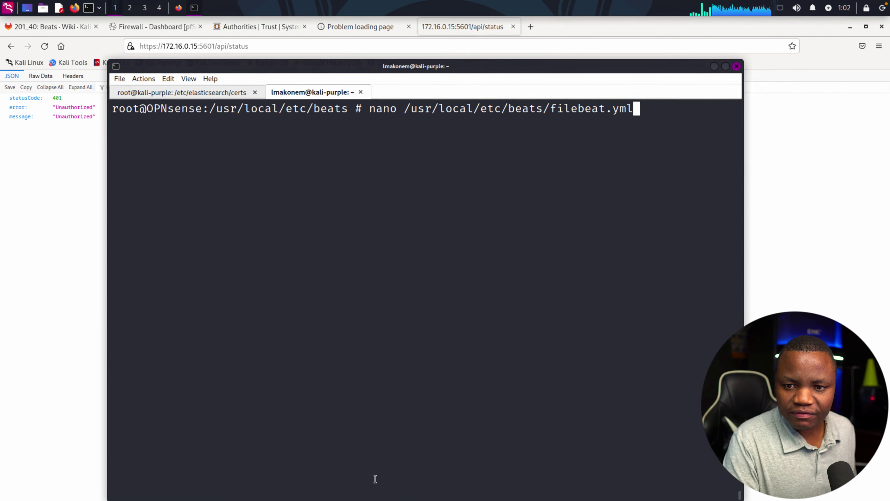
{"action": "key", "text": "Return"}
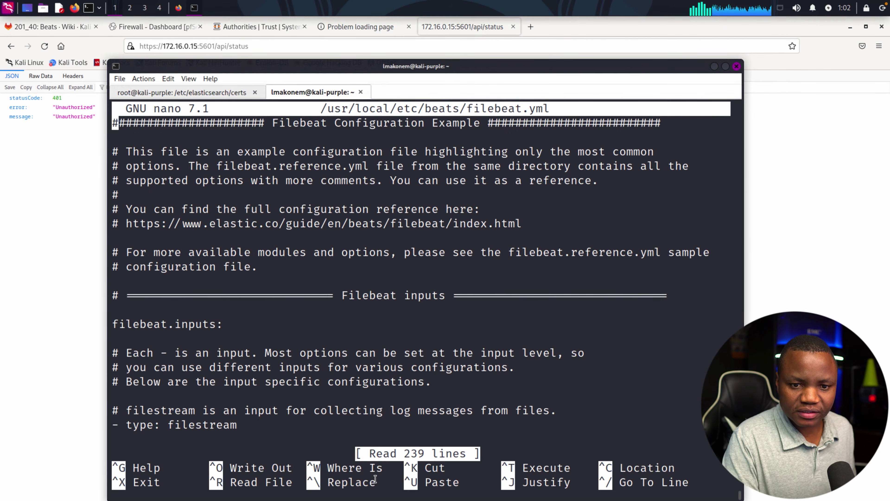
{"action": "key", "text": "Down"}
{"action": "key", "text": "Down"}
{"action": "key", "text": "Down"}
{"action": "key", "text": "Down"}
{"action": "key", "text": "Down"}
{"action": "key", "text": "Down"}
{"action": "key", "text": "Down"}
{"action": "key", "text": "Down"}
{"action": "key", "text": "Down"}
{"action": "key", "text": "Down"}
{"action": "key", "text": "Down"}
{"action": "key", "text": "Down"}
{"action": "key", "text": "Down"}
{"action": "key", "text": "Down"}
{"action": "key", "text": "Down"}
{"action": "key", "text": "Down"}
{"action": "key", "text": "Down"}
{"action": "key", "text": "Down"}
{"action": "key", "text": "Down"}
{"action": "key", "text": "Down"}
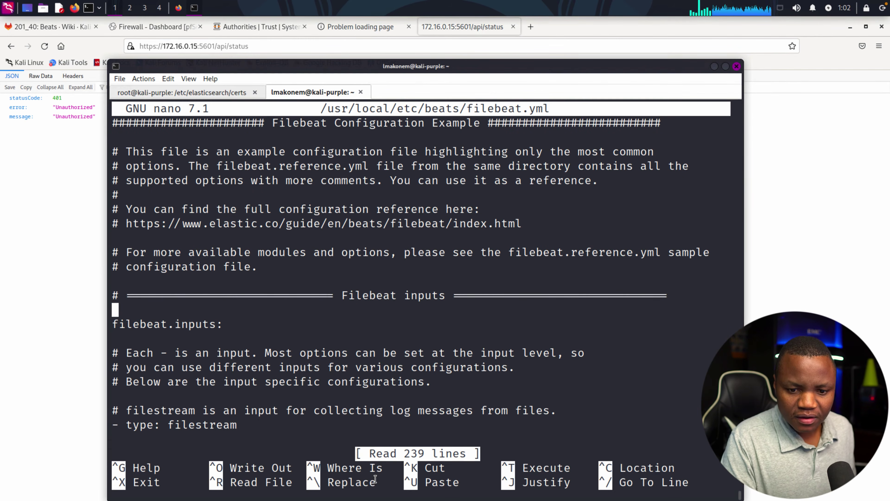
{"action": "scroll", "coordinate": [375, 479], "scroll_direction": "down", "scroll_amount": 20}
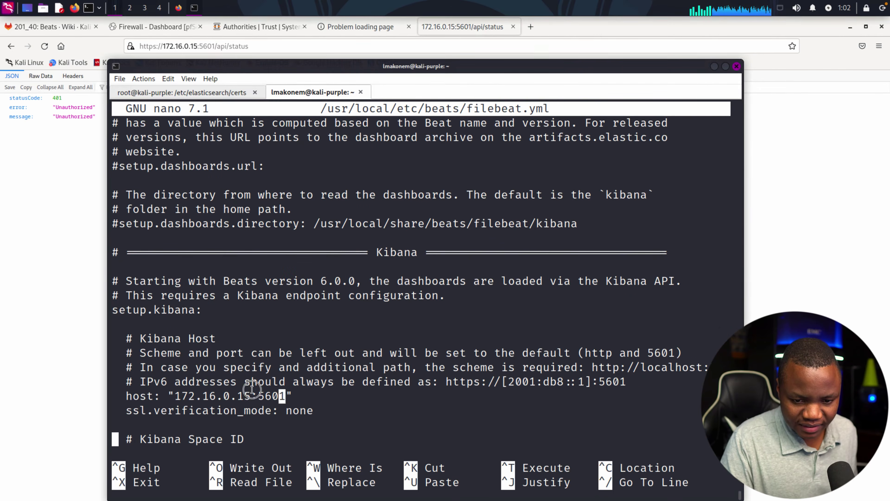
{"action": "key", "text": "alt+Tab"}
{"action": "left_click_drag", "start_coordinate": [257, 363], "coordinate": [368, 364]}
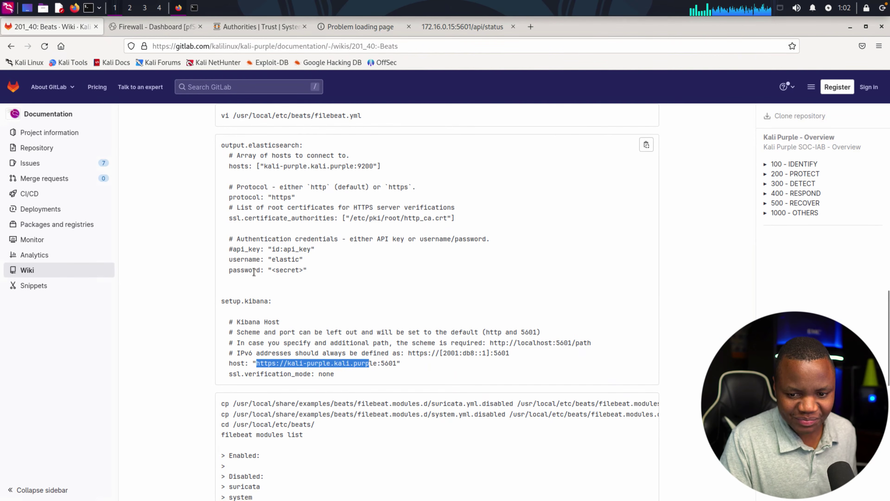
{"action": "left_click", "coordinate": [194, 7]}
{"action": "key", "text": "Up"}
{"action": "key", "text": "Right"}
{"action": "key", "text": "Right"}
{"action": "key", "text": "Right"}
{"action": "key", "text": "Right"}
{"action": "key", "text": "Right"}
{"action": "key", "text": "Right"}
{"action": "key", "text": "Right"}
{"action": "key", "text": "Right"}
{"action": "key", "text": "Right"}
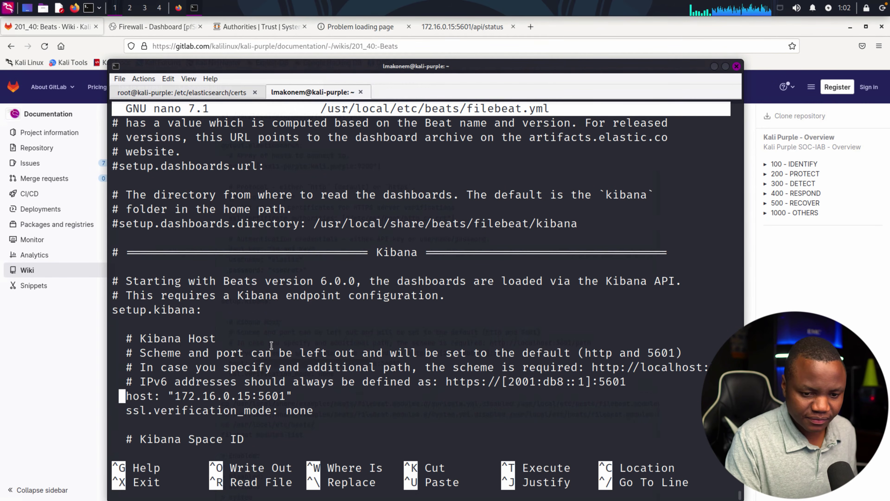
{"action": "type", "text": "https://"}
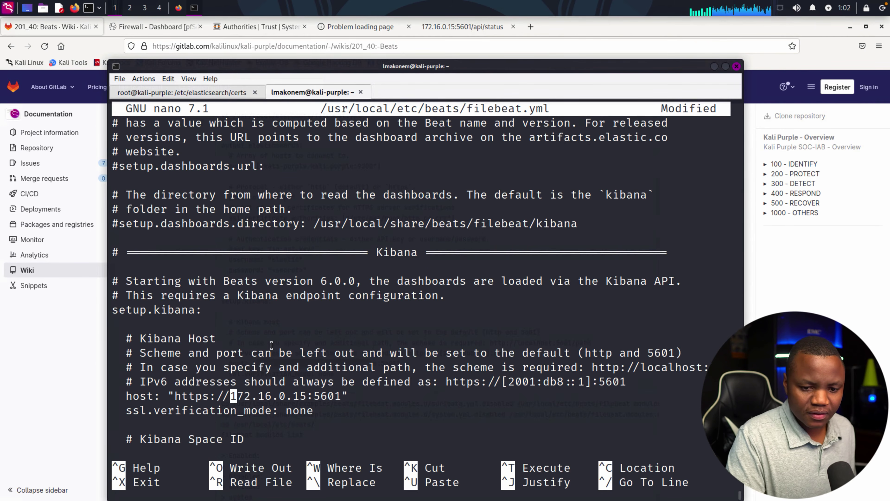
Save filebeat.yml under its existing name, exit the editor, and run filebeat setup -e again.
{"action": "key", "text": "ctrl+x"}
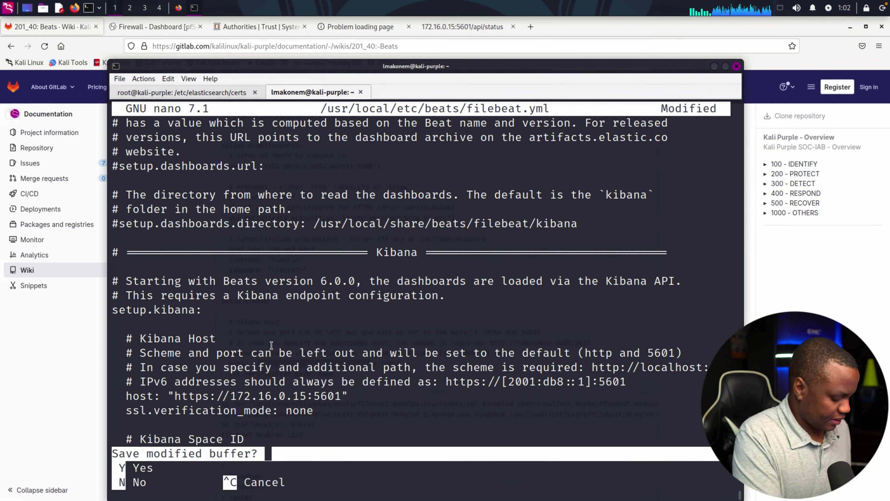
{"action": "key", "text": "y"}
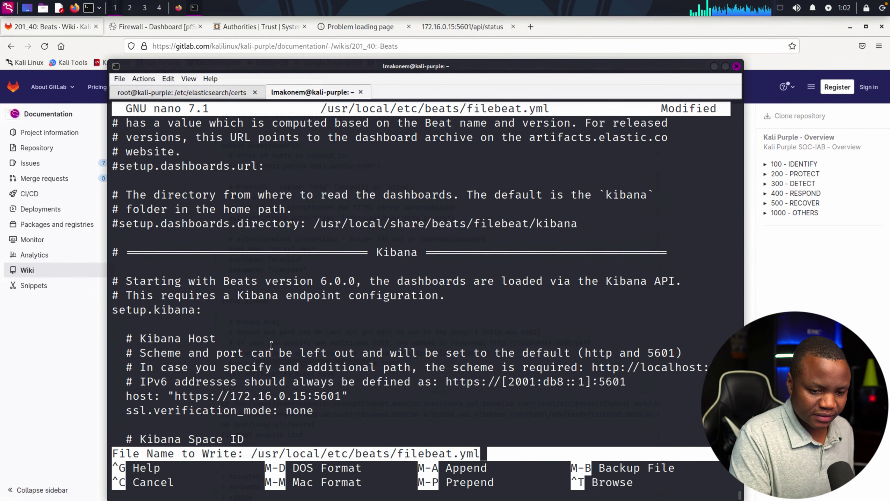
{"action": "key", "text": "Return"}
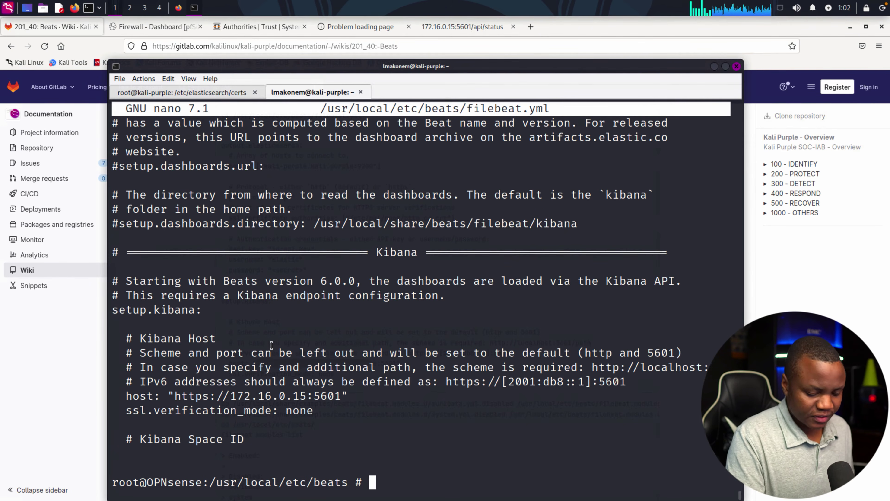
{"action": "type", "text": "filebeat setup -e"}
{"action": "key", "text": "Return"}
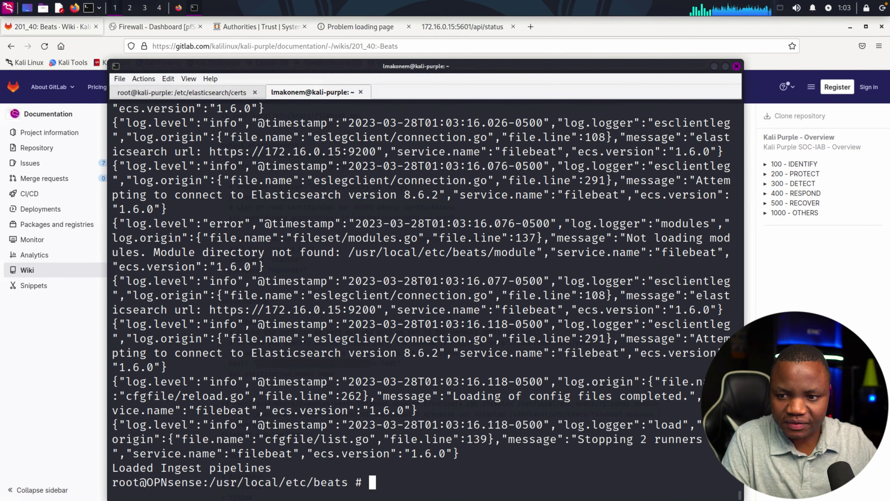
Copy the wiki's final commands, sysrc filebeat_enable="YES" and service filebeat start, and run them in the OPNsense shell.
{"action": "key", "text": "alt+Tab"}
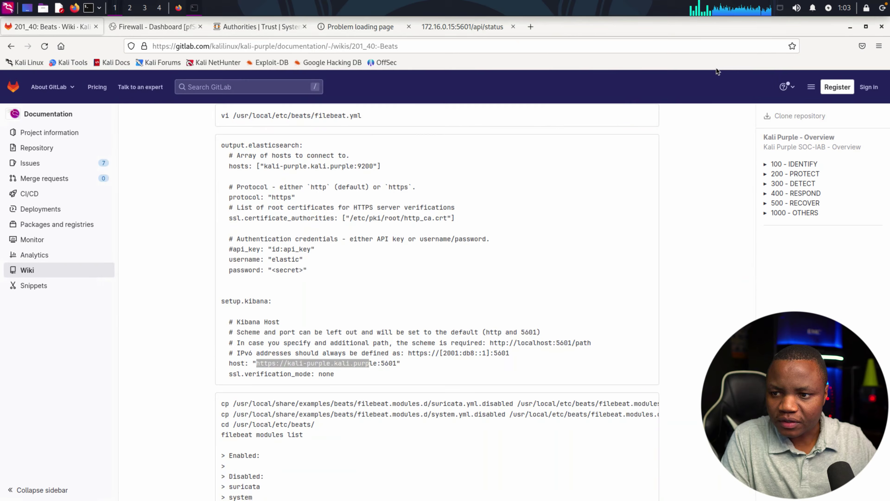
{"action": "scroll", "coordinate": [433, 423], "scroll_direction": "down", "scroll_amount": 8}
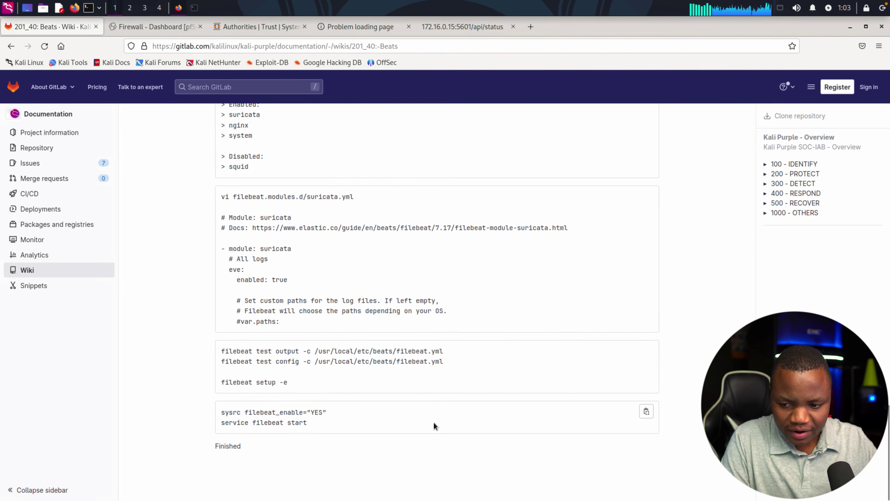
{"action": "left_click", "coordinate": [646, 414]}
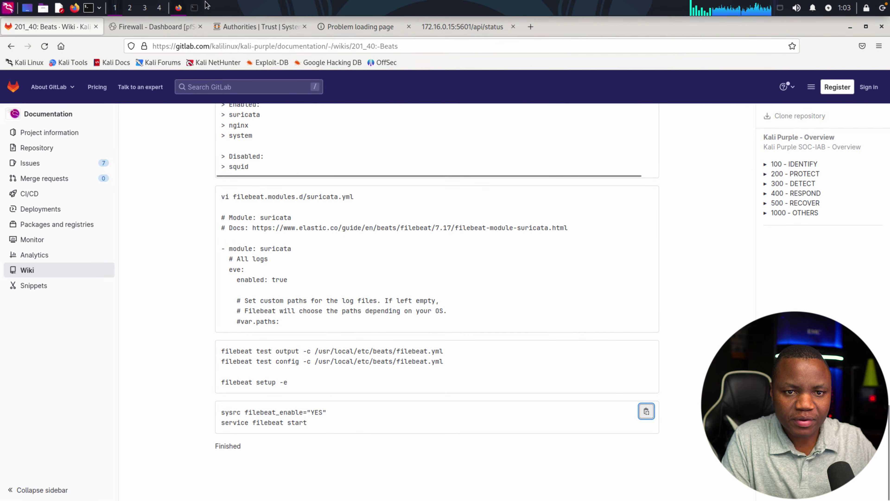
{"action": "left_click", "coordinate": [195, 8]}
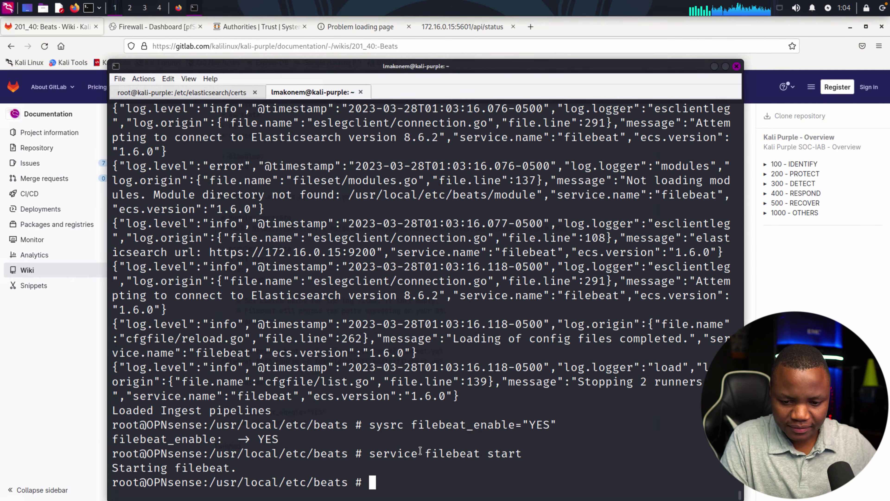
Return to the OPNsense web interface in Firefox and open the Intrusion Detection Administration page under Services.
{"action": "left_click", "coordinate": [62, 303]}
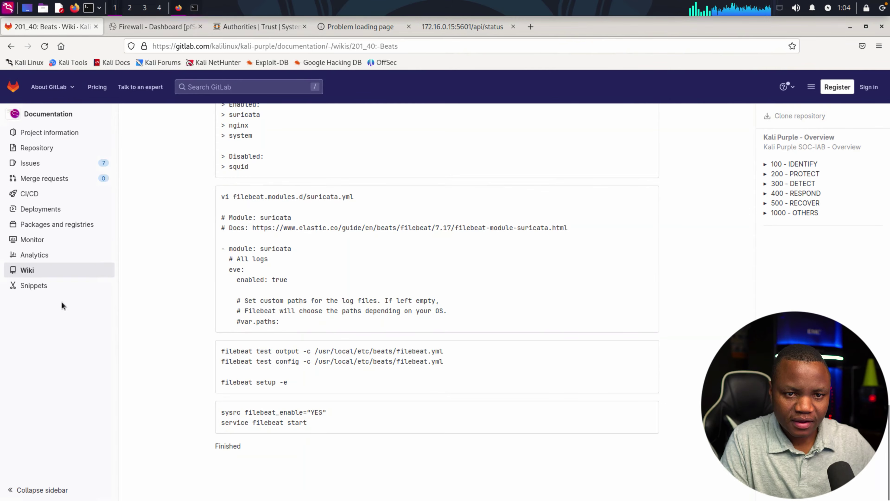
{"action": "left_click", "coordinate": [180, 28]}
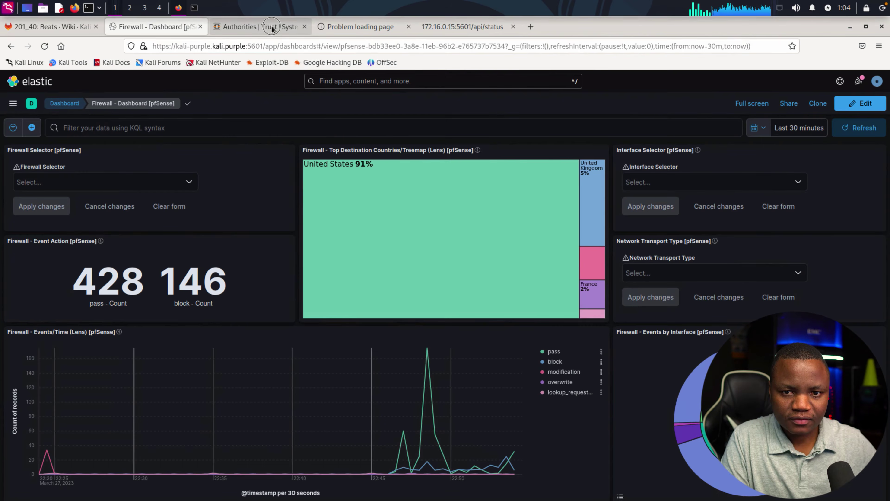
{"action": "left_click", "coordinate": [270, 26]}
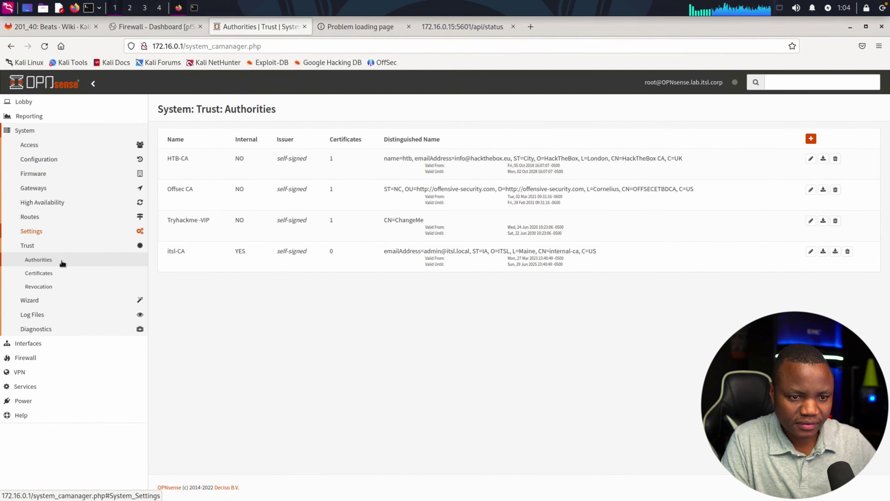
{"action": "left_click", "coordinate": [34, 386]}
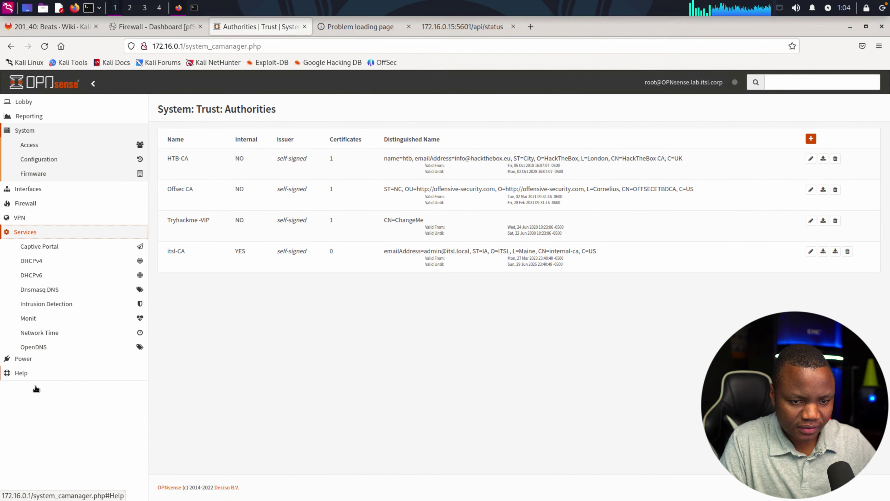
{"action": "left_click", "coordinate": [53, 260]}
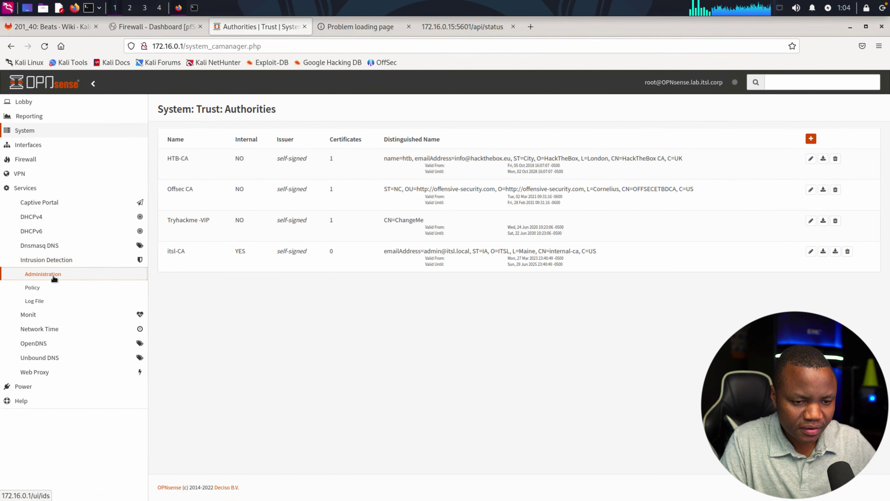
{"action": "left_click", "coordinate": [54, 277]}
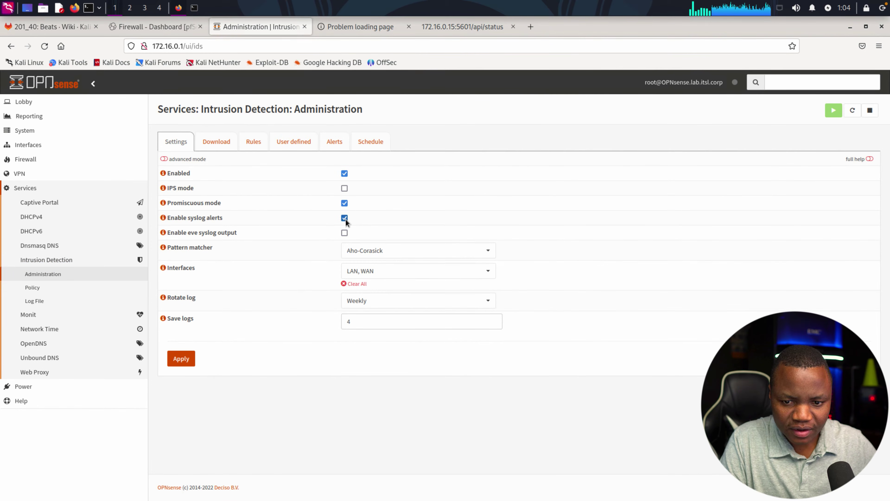
Review the downloadable intrusion detection rulesets, the user-defined rules, and the logged alerts.
{"action": "left_click", "coordinate": [216, 141]}
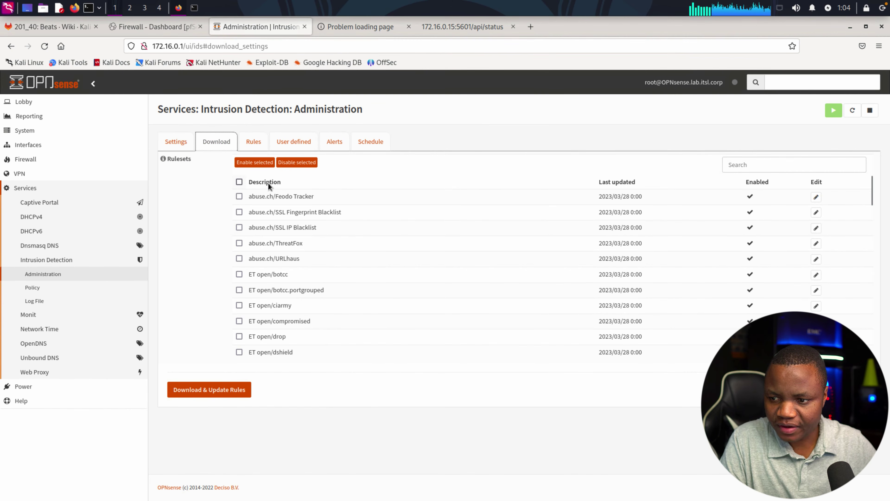
{"action": "left_click", "coordinate": [239, 182]}
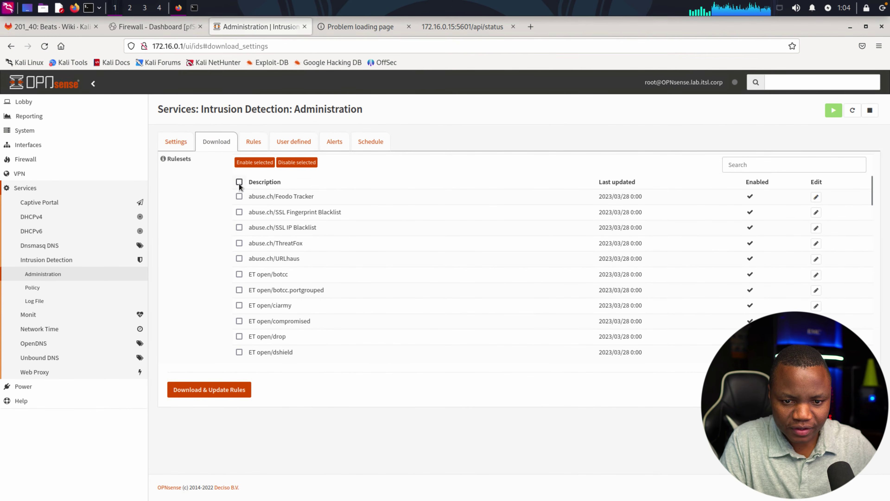
{"action": "left_click", "coordinate": [294, 141]}
{"action": "left_click", "coordinate": [332, 144]}
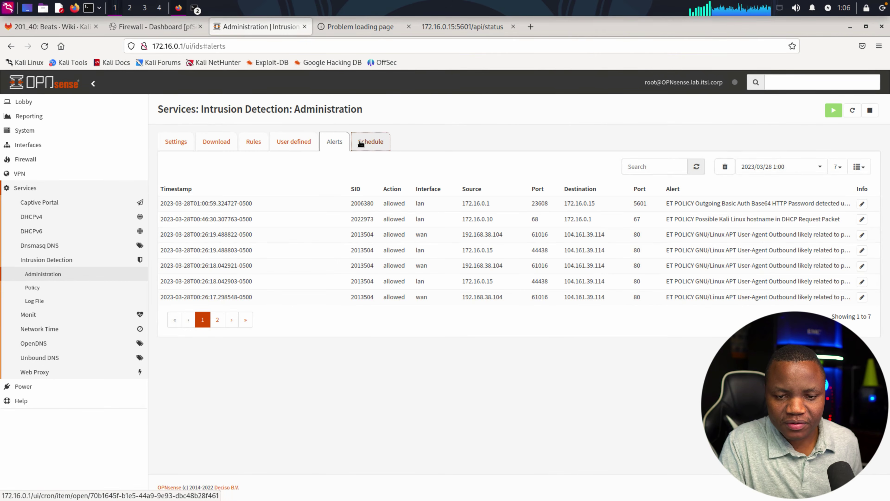
Examine the scheduled ids rule updates job without saving it, and go back to the intrusion detection settings and alerts.
{"action": "left_click", "coordinate": [369, 142]}
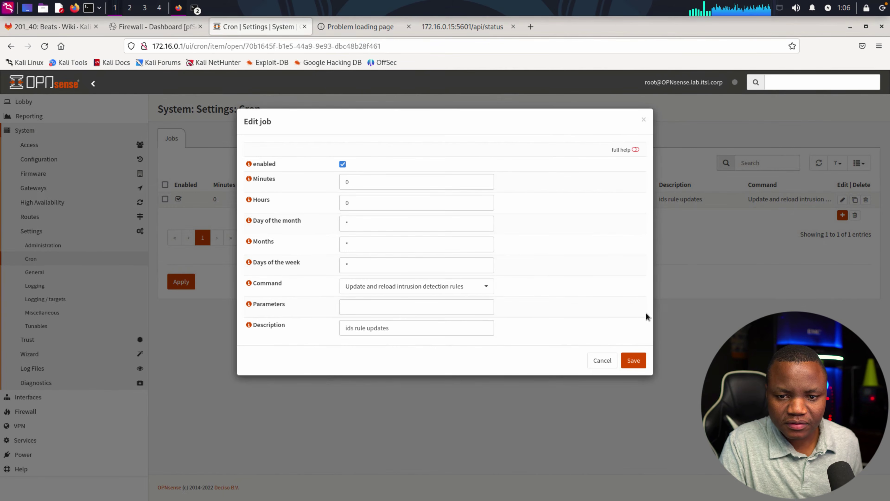
{"action": "left_click", "coordinate": [601, 361]}
{"action": "key", "text": "alt+Left"}
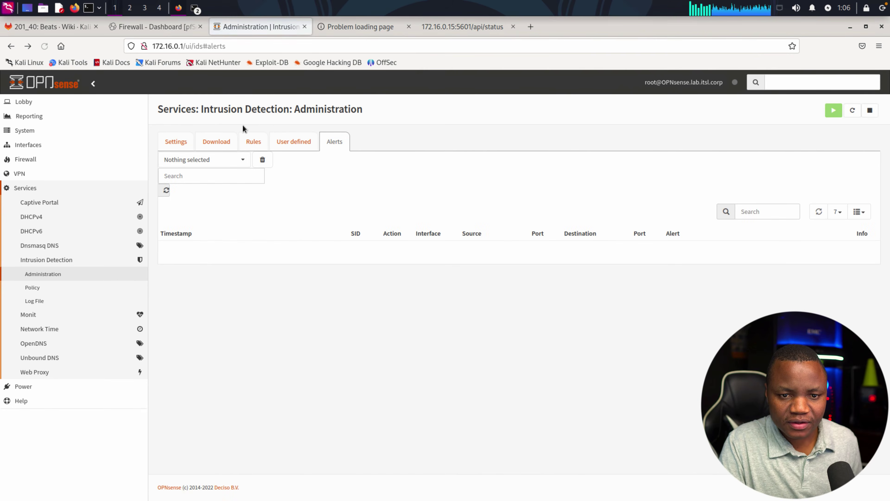
{"action": "left_click", "coordinate": [177, 142]}
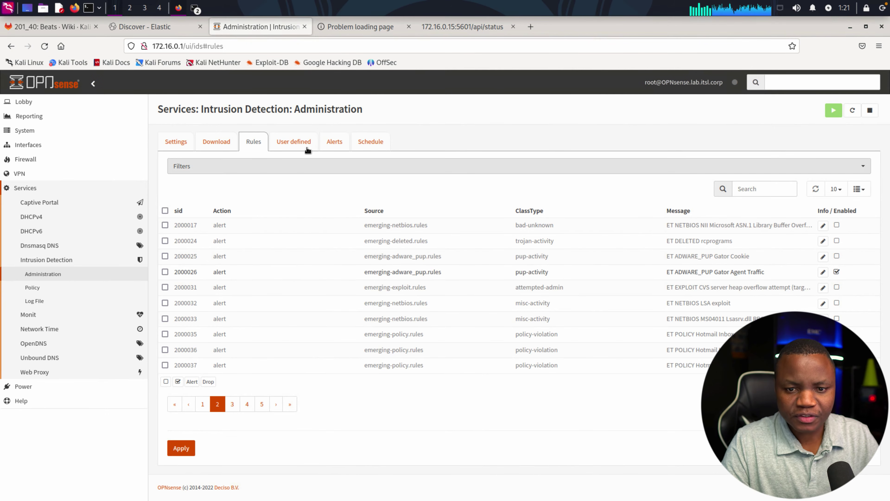
{"action": "left_click", "coordinate": [329, 146]}
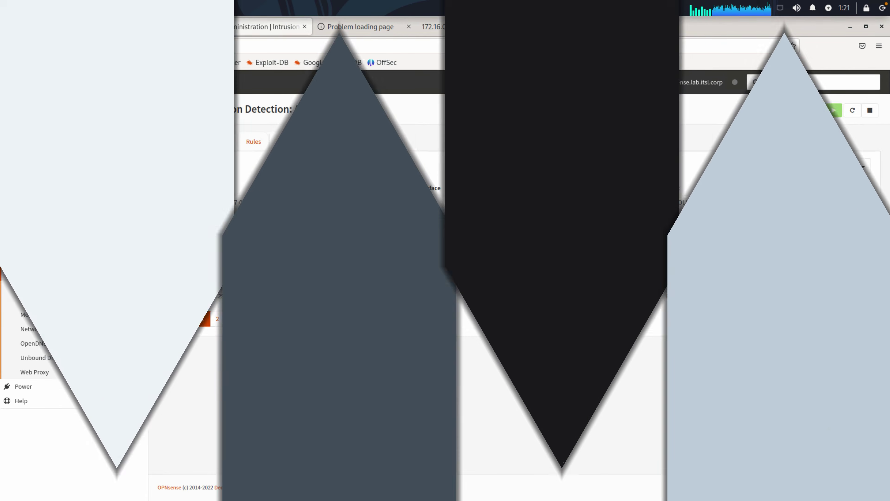
Go from the OpenVPN Connection Status page back to Intrusion Detection Administration under Services and view the alerts.
{"action": "left_click", "coordinate": [179, 11]}
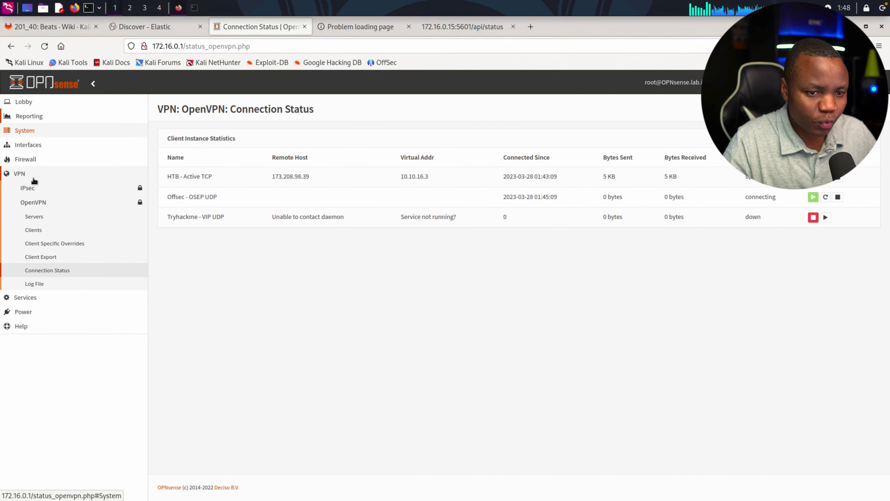
{"action": "left_click", "coordinate": [26, 129]}
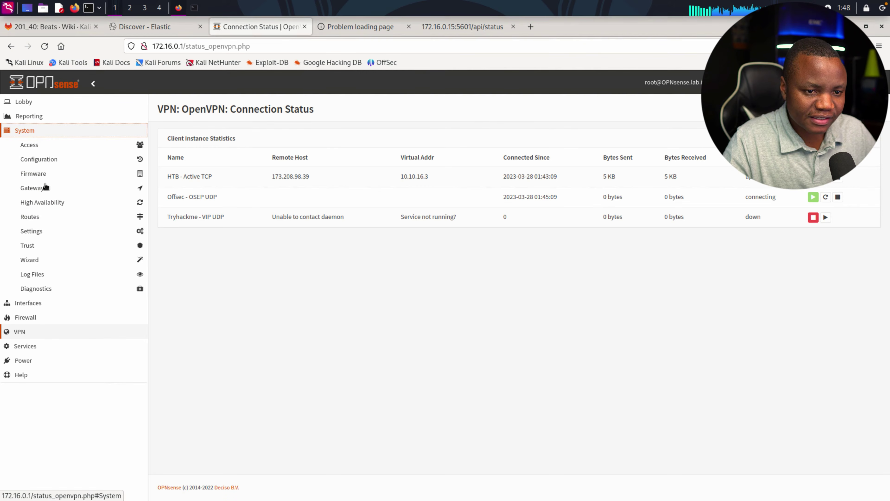
{"action": "left_click", "coordinate": [31, 345]}
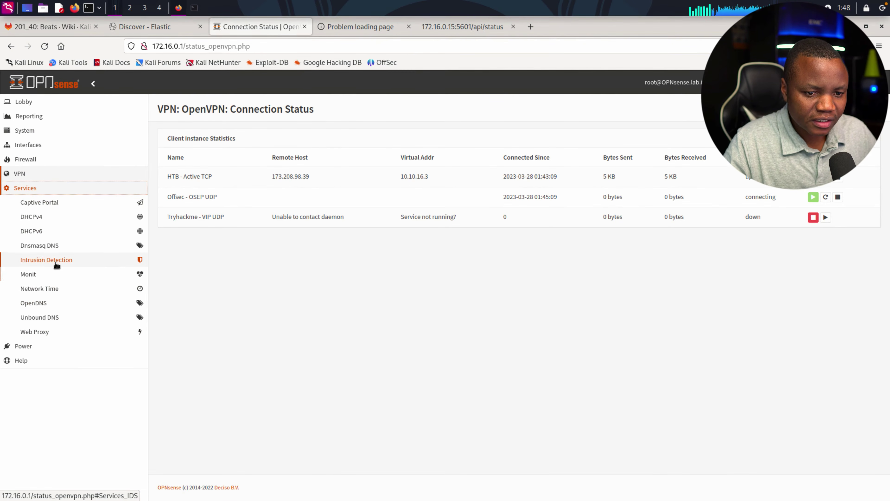
{"action": "left_click", "coordinate": [39, 260]}
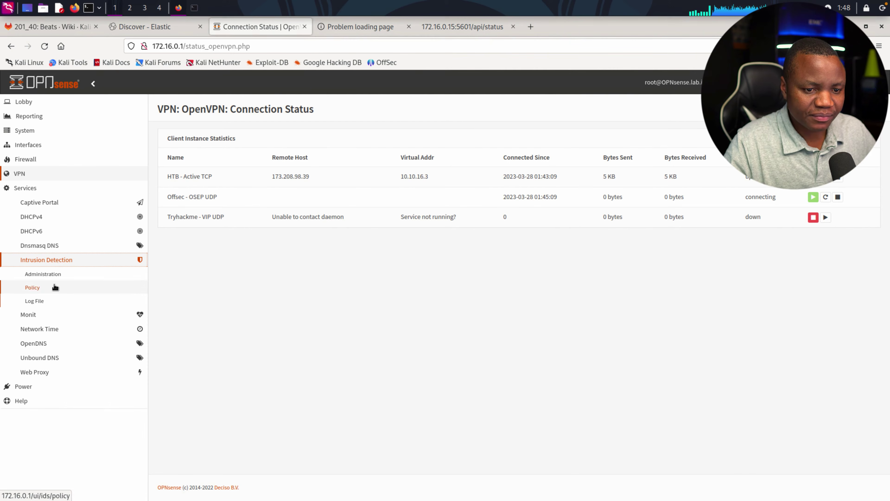
{"action": "left_click", "coordinate": [51, 278]}
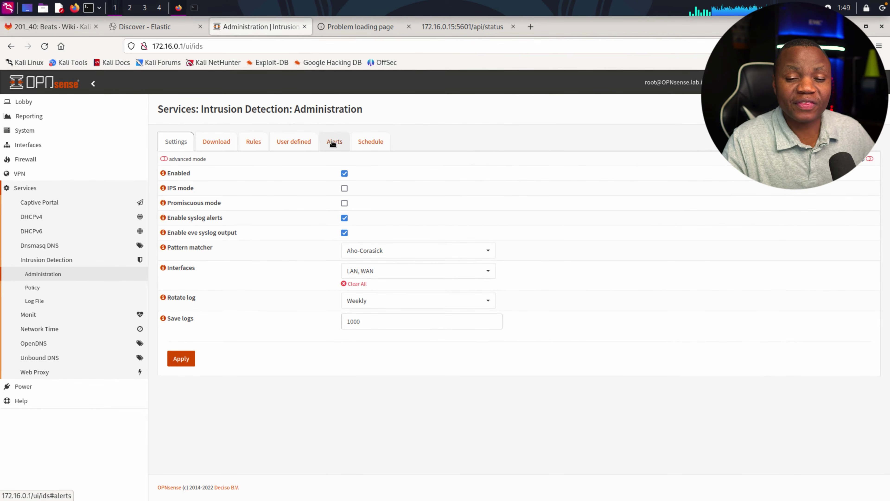
{"action": "left_click", "coordinate": [335, 145]}
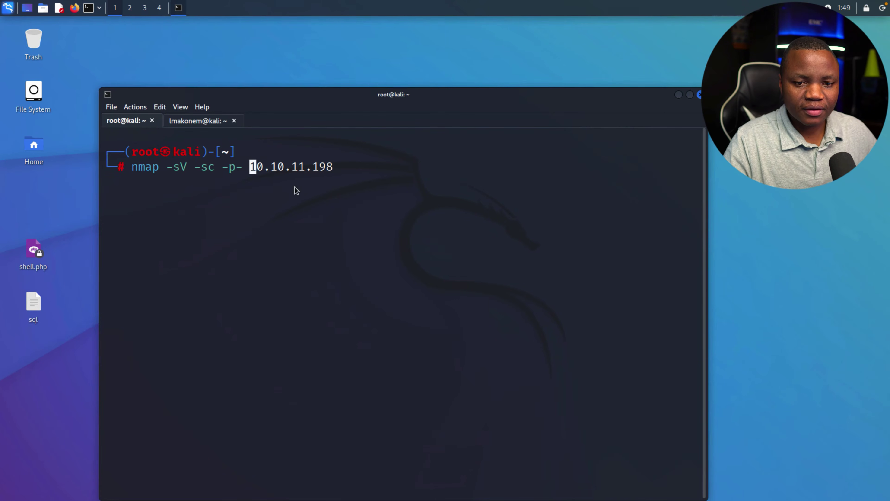
Run nmap -sV -sC -p- 10.10.11.198 in the terminal, correcting the lowercase -sc option to -sC.
{"action": "key", "text": "Return"}
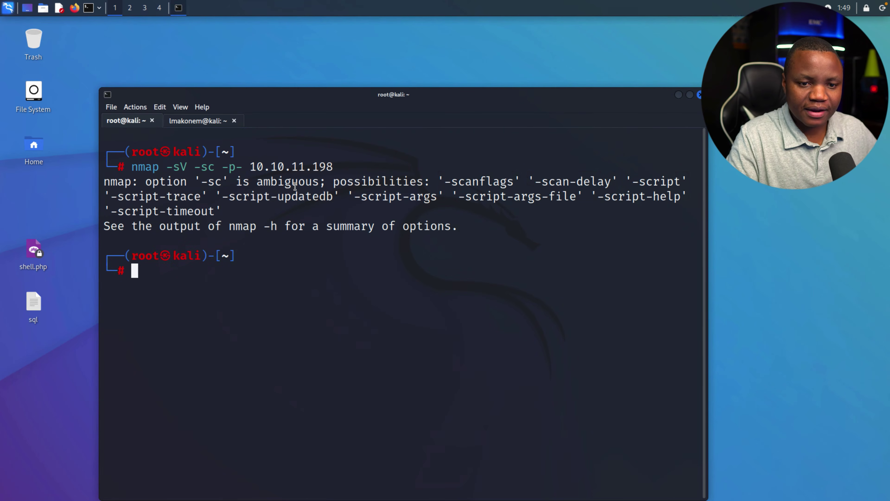
{"action": "key", "text": "Up"}
{"action": "key", "text": "Left"}
{"action": "key", "text": "Left"}
{"action": "key", "text": "Left"}
{"action": "key", "text": "Left"}
{"action": "key", "text": "Left"}
{"action": "key", "text": "Left"}
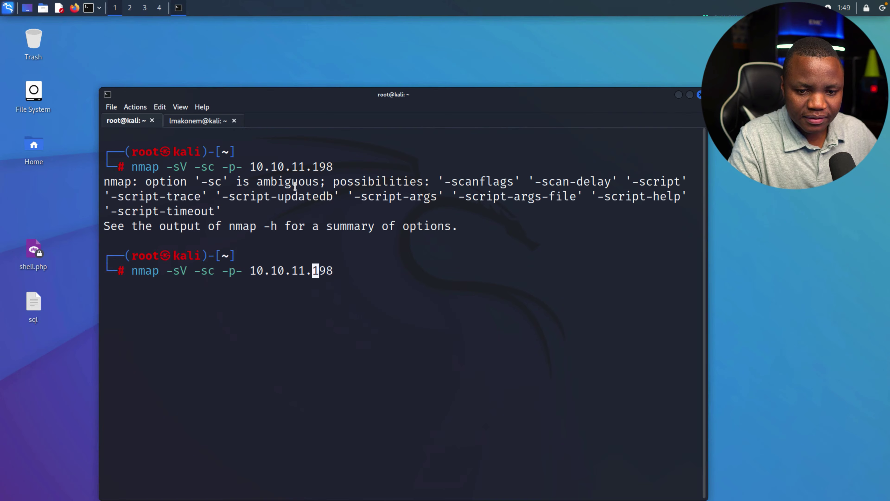
{"action": "key", "text": "Left"}
{"action": "key", "text": "Left"}
{"action": "key", "text": "Left"}
{"action": "key", "text": "Left"}
{"action": "key", "text": "Left"}
{"action": "key", "text": "Left"}
{"action": "key", "text": "Left"}
{"action": "key", "text": "Left"}
{"action": "key", "text": "Left"}
{"action": "key", "text": "Left"}
{"action": "key", "text": "Left"}
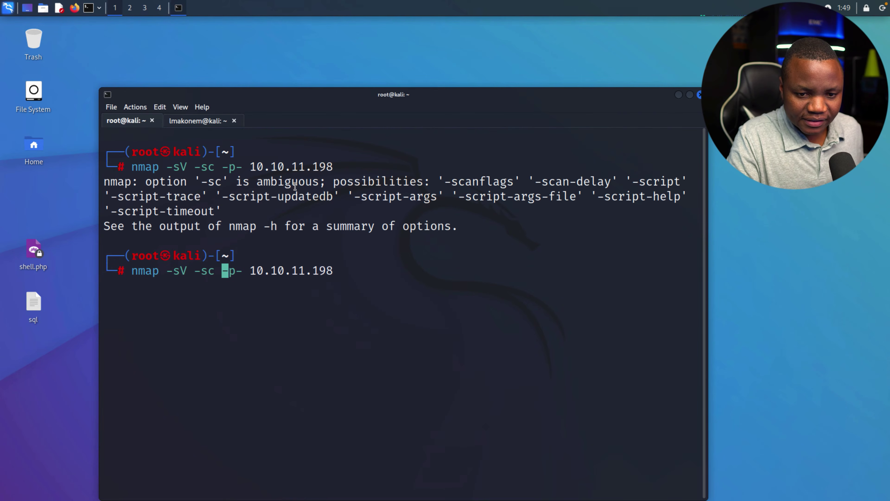
{"action": "key", "text": "BackSpace"}
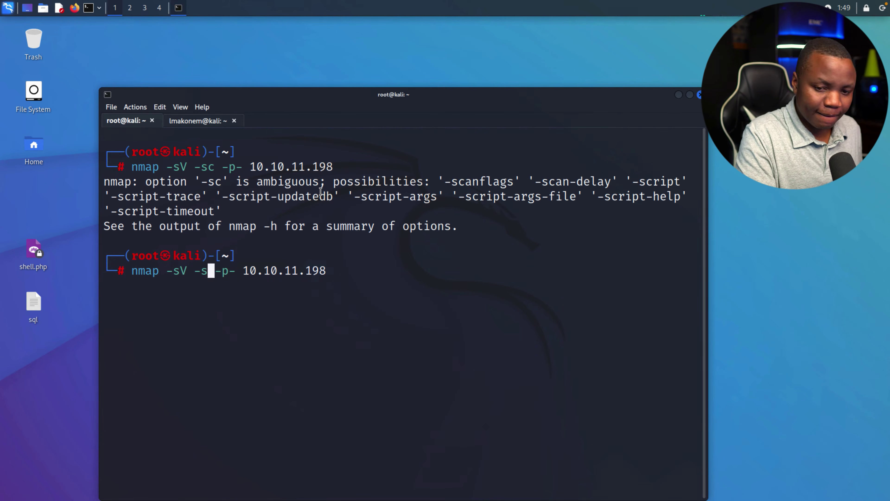
{"action": "type", "text": "C"}
{"action": "key", "text": "Return"}
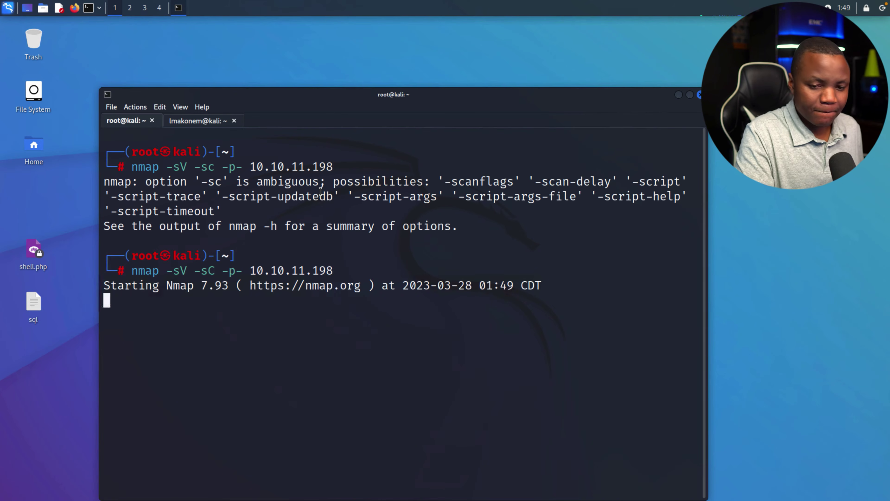
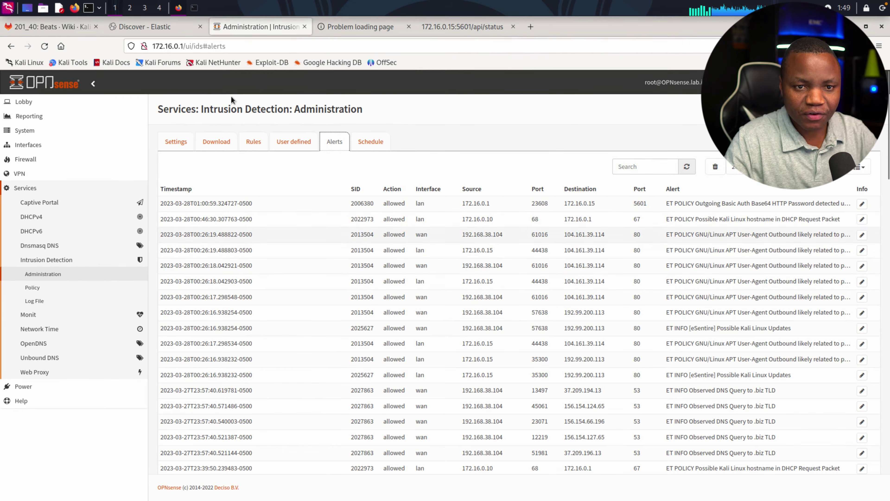
Switch to Elastic Discover and refresh the results of the suricata.eve query for source IP 172.16.0.10.
{"action": "left_click", "coordinate": [156, 27]}
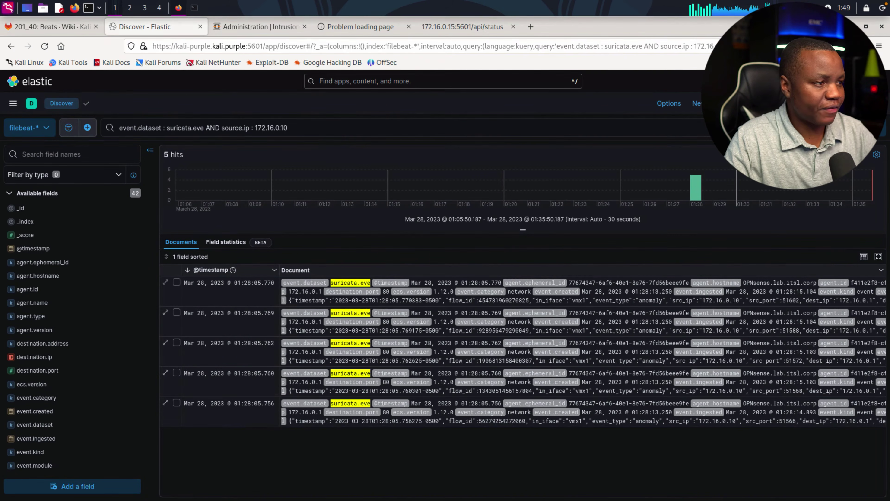
{"action": "left_click", "coordinate": [863, 128]}
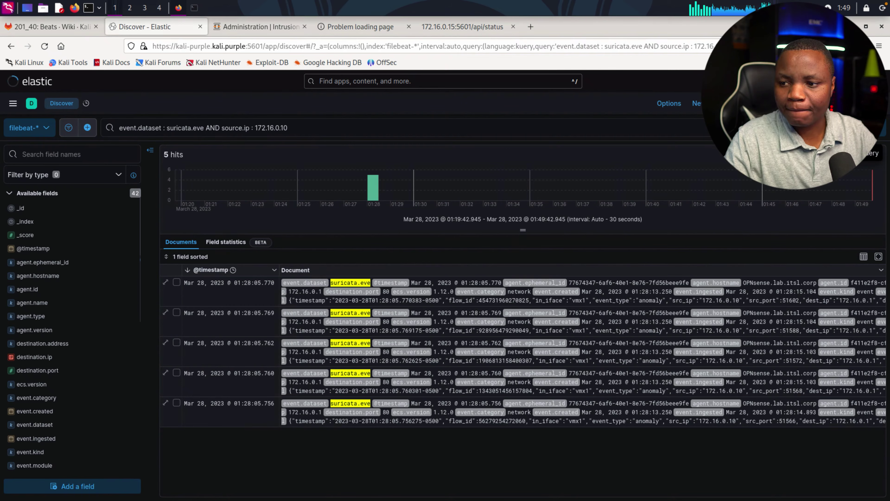
{"action": "left_click", "coordinate": [862, 127]}
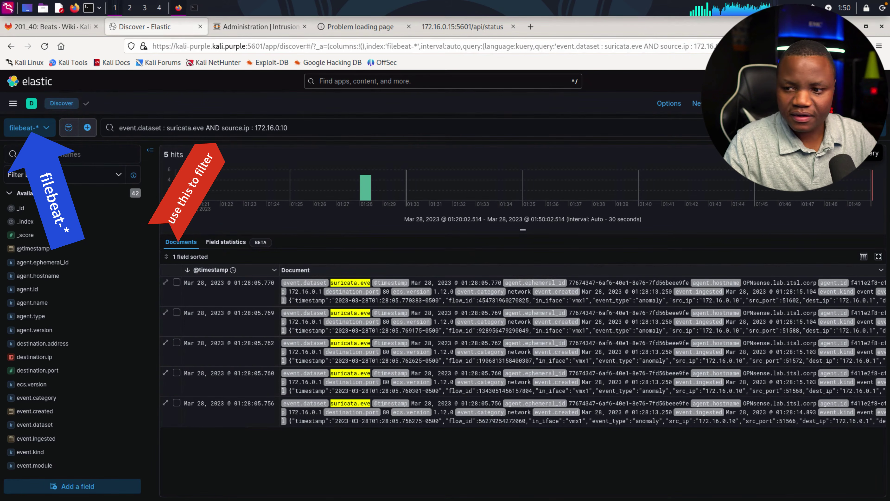
Reload the OPNsense intrusion detection alerts and examine one recent alert's description, source and destination addresses.
{"action": "key", "text": "ctrl+Tab"}
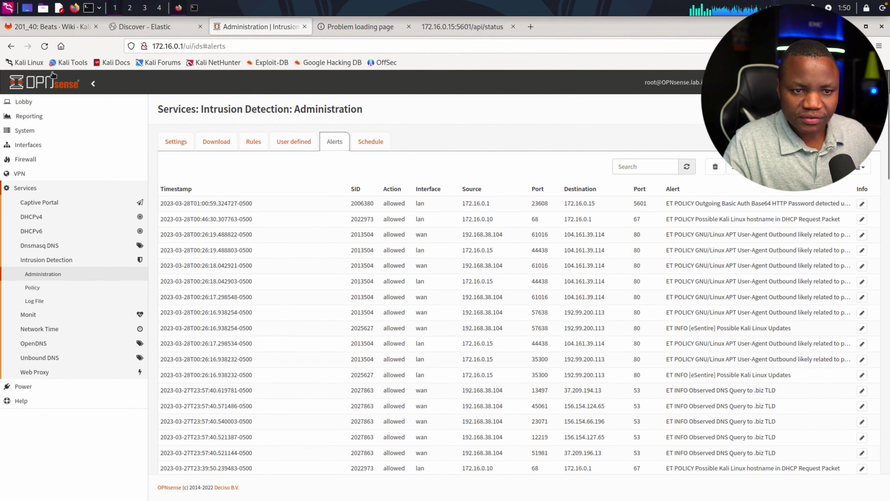
{"action": "left_click", "coordinate": [44, 46]}
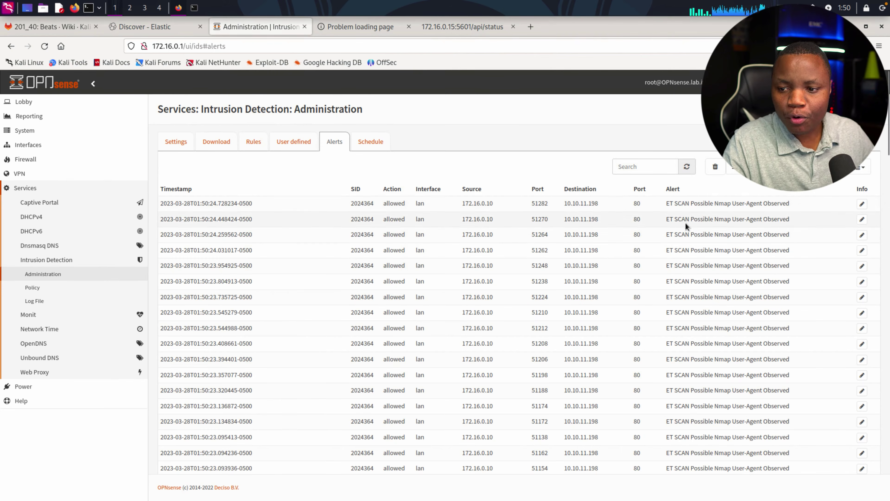
{"action": "left_click_drag", "start_coordinate": [666, 297], "coordinate": [721, 298]}
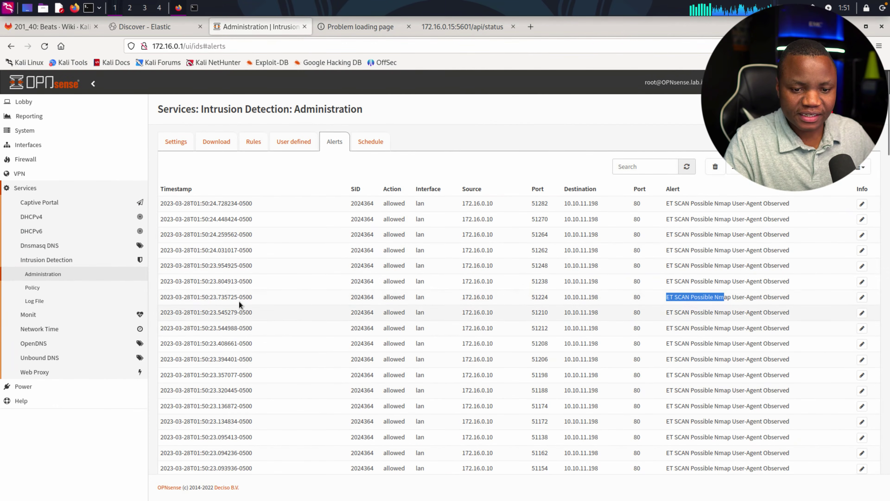
{"action": "left_click_drag", "start_coordinate": [494, 298], "coordinate": [454, 298]}
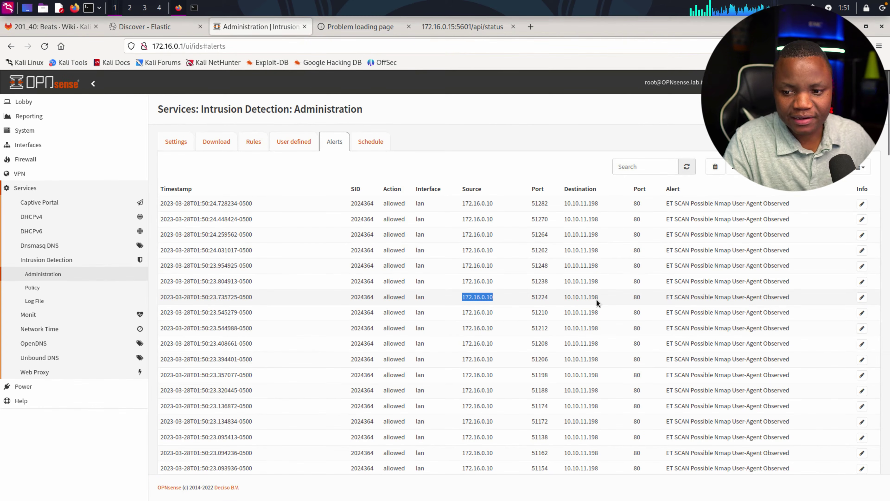
{"action": "left_click_drag", "start_coordinate": [600, 298], "coordinate": [562, 297]}
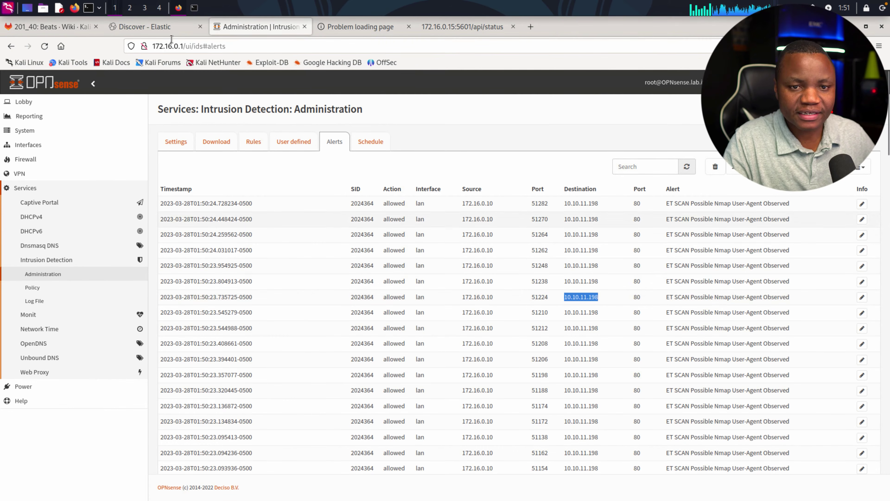
Refresh the Suricata events in Elastic Discover, expand the newest document, and examine its agent hostname and original event signature.
{"action": "left_click", "coordinate": [151, 27]}
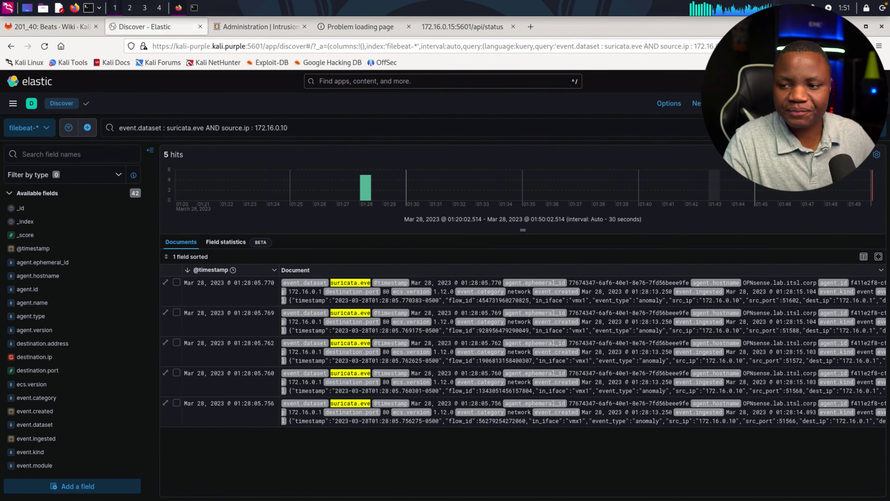
{"action": "left_click", "coordinate": [869, 128]}
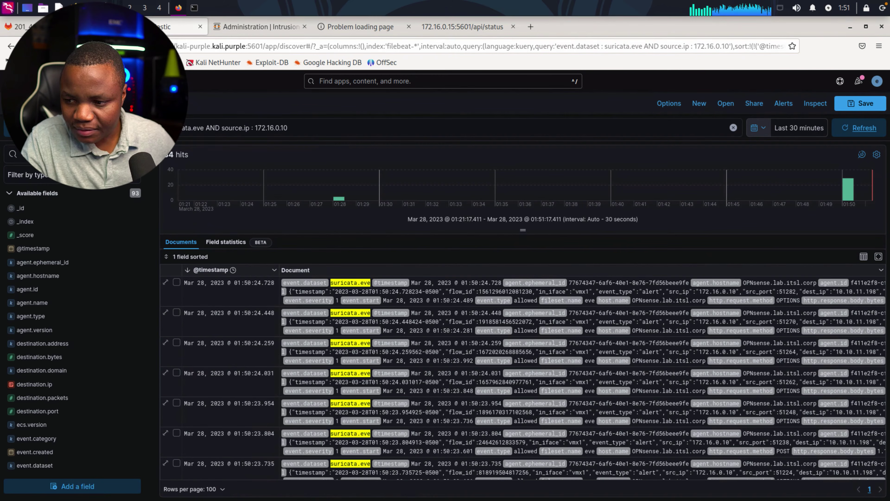
{"action": "left_click", "coordinate": [167, 284]}
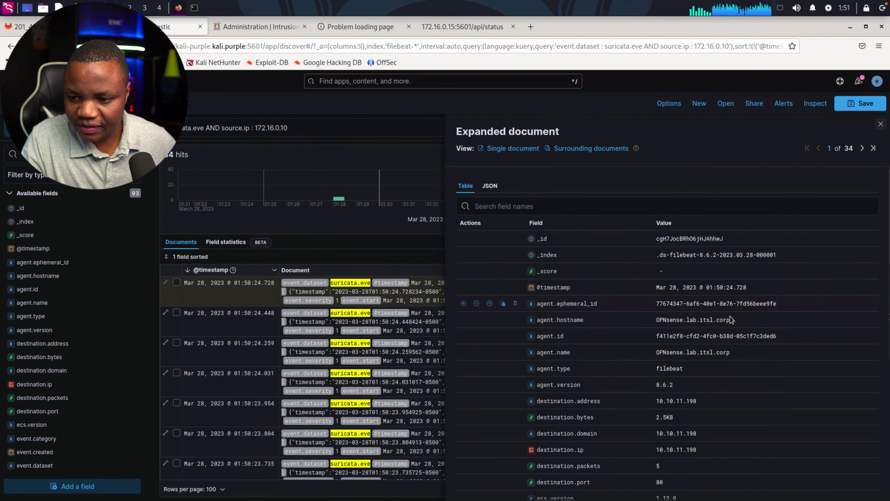
{"action": "left_click_drag", "start_coordinate": [731, 319], "coordinate": [661, 320]}
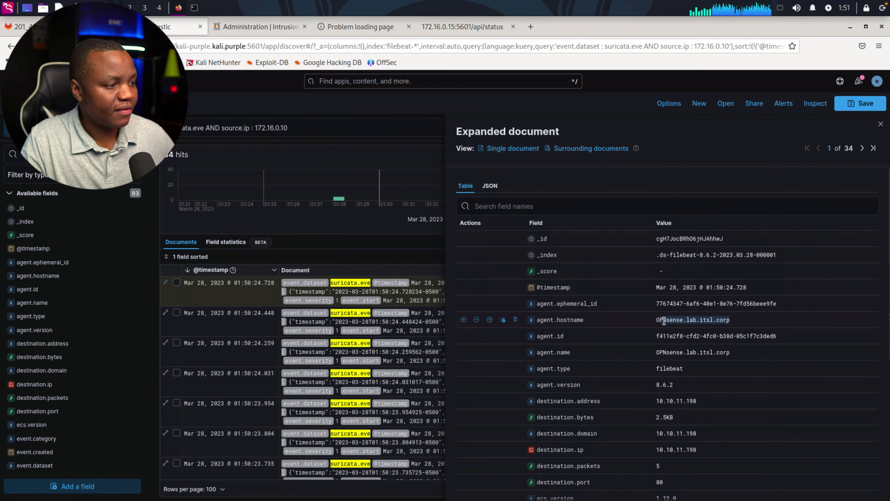
{"action": "scroll", "coordinate": [702, 338], "scroll_direction": "down", "scroll_amount": 6}
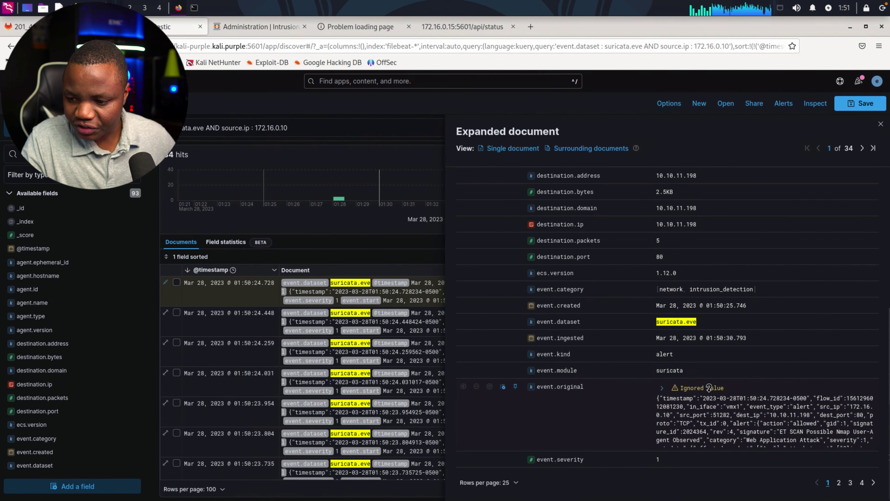
{"action": "left_click_drag", "start_coordinate": [782, 431], "coordinate": [700, 442]}
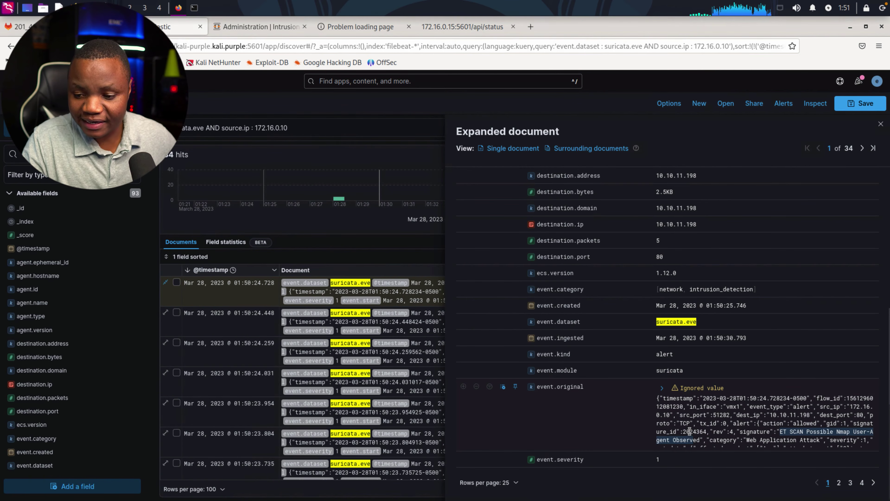
Examine the log file path, rule category and rule name on the document's second field page, and check the Kali machine's eth0 address.
{"action": "left_click", "coordinate": [839, 482]}
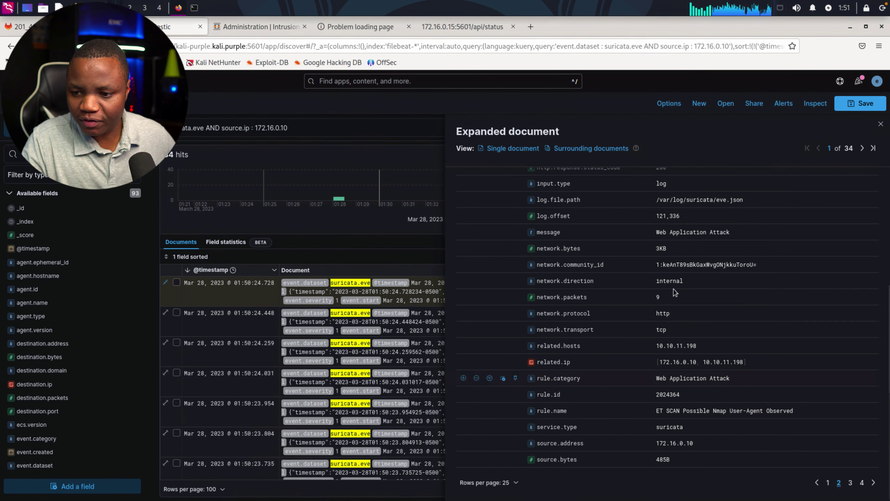
{"action": "triple_click", "coordinate": [673, 200]}
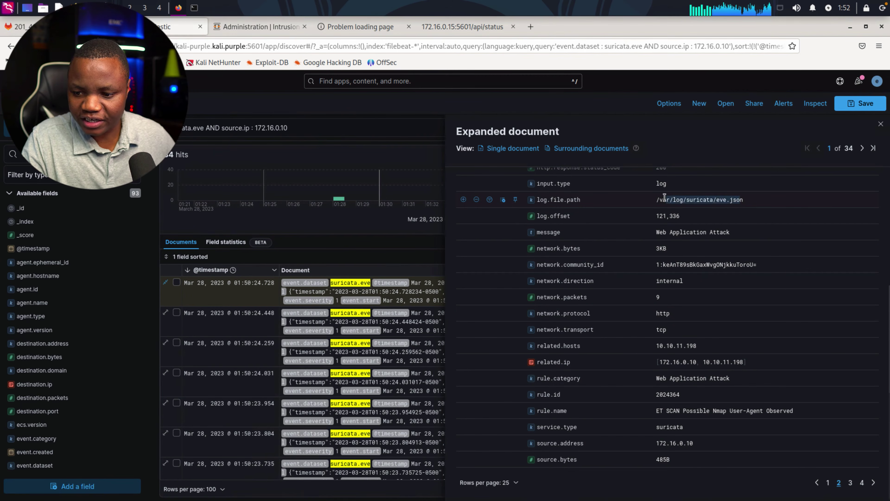
{"action": "left_click_drag", "start_coordinate": [656, 380], "coordinate": [731, 378]}
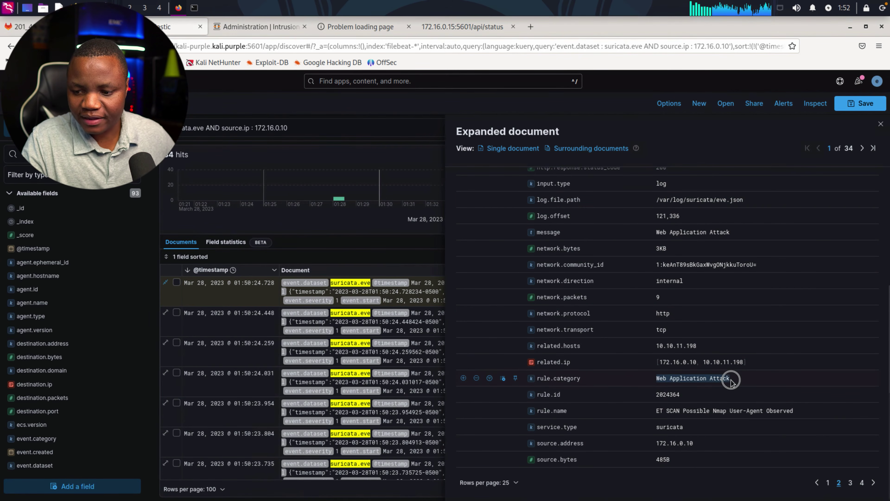
{"action": "left_click_drag", "start_coordinate": [654, 411], "coordinate": [794, 413]}
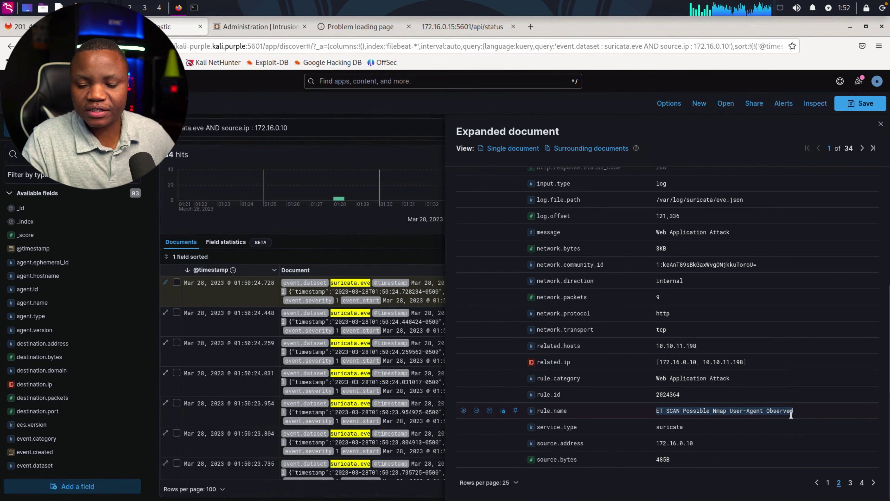
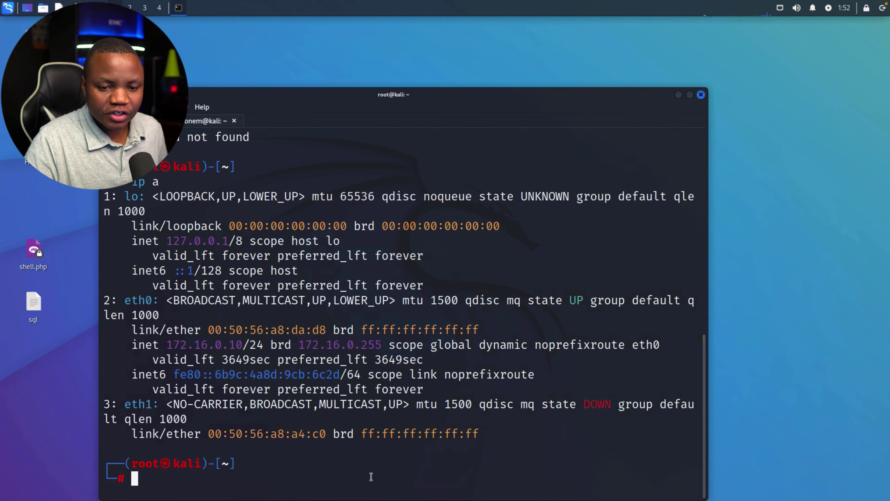
{"action": "left_click_drag", "start_coordinate": [249, 345], "coordinate": [174, 344]}
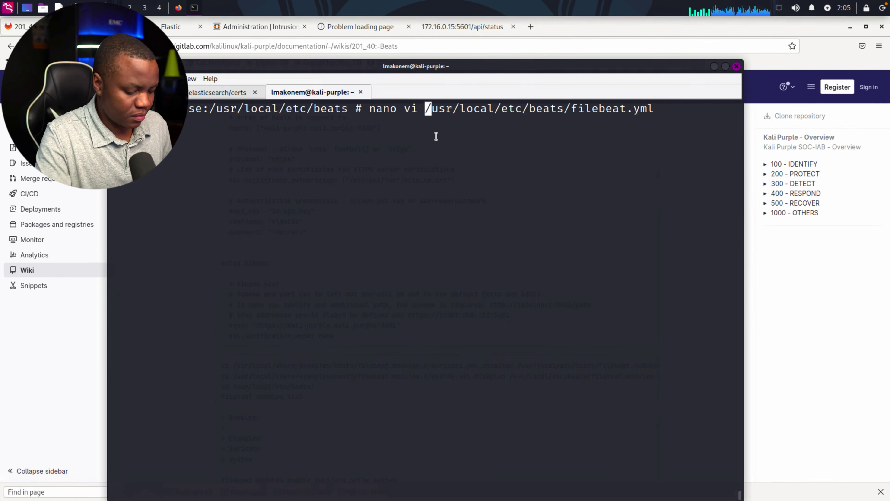
Correct the recalled command to nano /usr/local/etc/beats/filebeat.yml and open the Filebeat configuration file.
{"action": "key", "text": "BackSpace"}
{"action": "key", "text": "BackSpace"}
{"action": "key", "text": "BackSpace"}
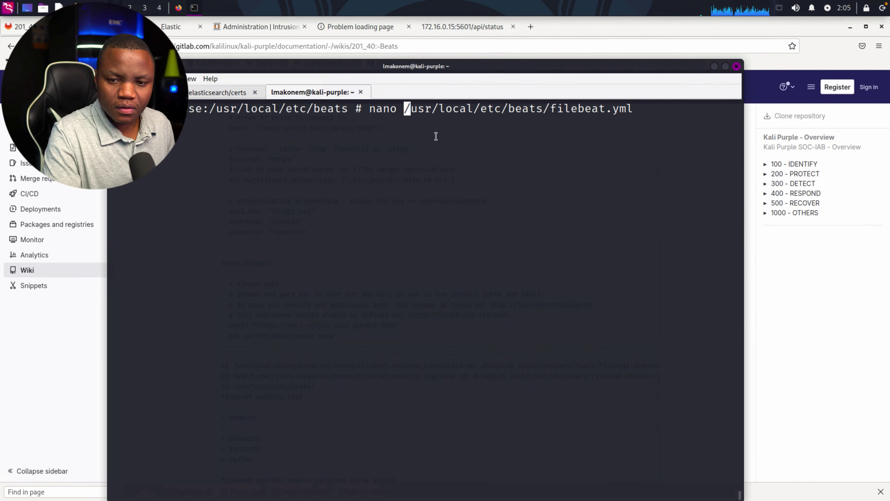
{"action": "key", "text": "Return"}
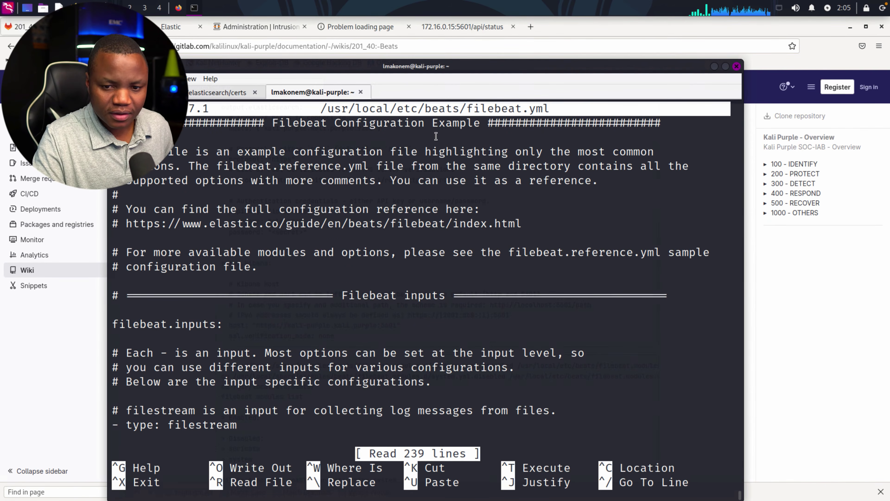
Uncomment the setup.dashboards.enabled line in the Dashboards section of filebeat.yml.
{"action": "key", "text": "Down"}
{"action": "key", "text": "Down"}
{"action": "key", "text": "Down"}
{"action": "key", "text": "Down"}
{"action": "key", "text": "Down"}
{"action": "key", "text": "Down"}
{"action": "key", "text": "Down"}
{"action": "key", "text": "Down"}
{"action": "key", "text": "Down"}
{"action": "key", "text": "Down"}
{"action": "key", "text": "Down"}
{"action": "key", "text": "Down"}
{"action": "key", "text": "Down"}
{"action": "key", "text": "Down"}
{"action": "key", "text": "Down"}
{"action": "key", "text": "Down"}
{"action": "key", "text": "Down"}
{"action": "key", "text": "Down"}
{"action": "key", "text": "Down"}
{"action": "key", "text": "Down"}
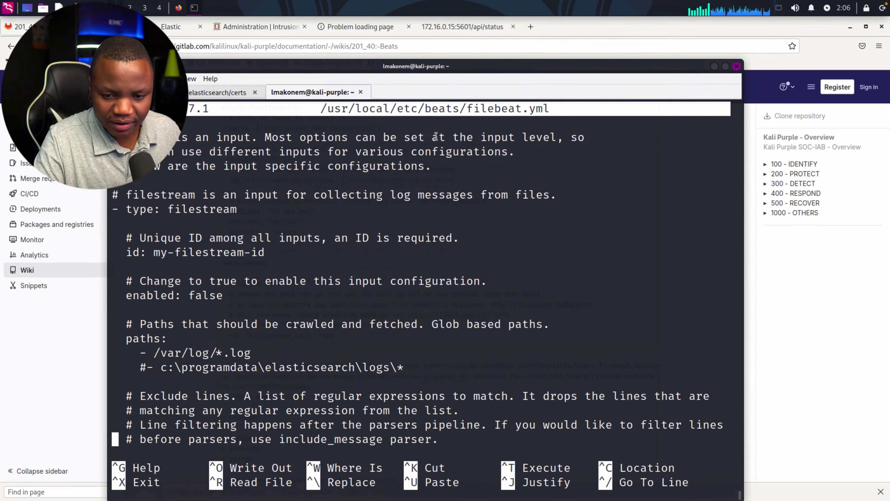
{"action": "scroll", "coordinate": [435, 136], "scroll_direction": "down", "scroll_amount": 15}
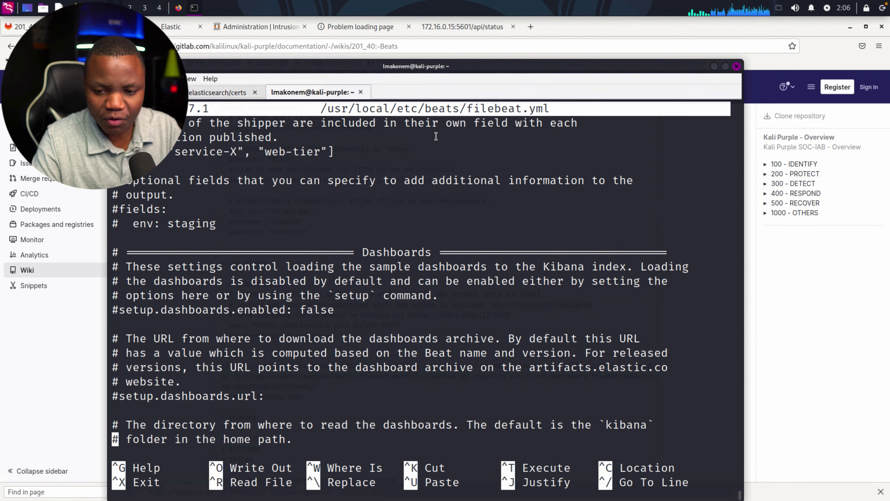
{"action": "key", "text": "Up"}
{"action": "key", "text": "Up"}
{"action": "key", "text": "Up"}
{"action": "key", "text": "Up"}
{"action": "key", "text": "Up"}
{"action": "key", "text": "Up"}
{"action": "key", "text": "Up"}
{"action": "key", "text": "Up"}
{"action": "key", "text": "Up"}
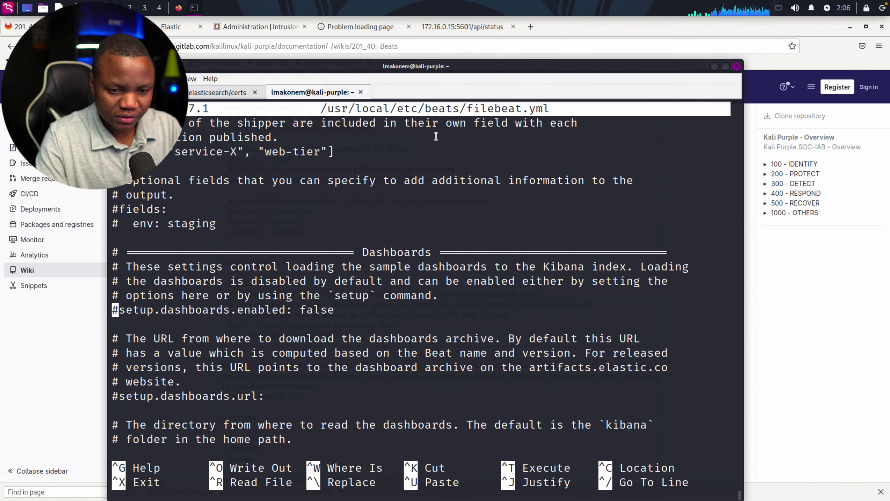
{"action": "key", "text": "Right"}
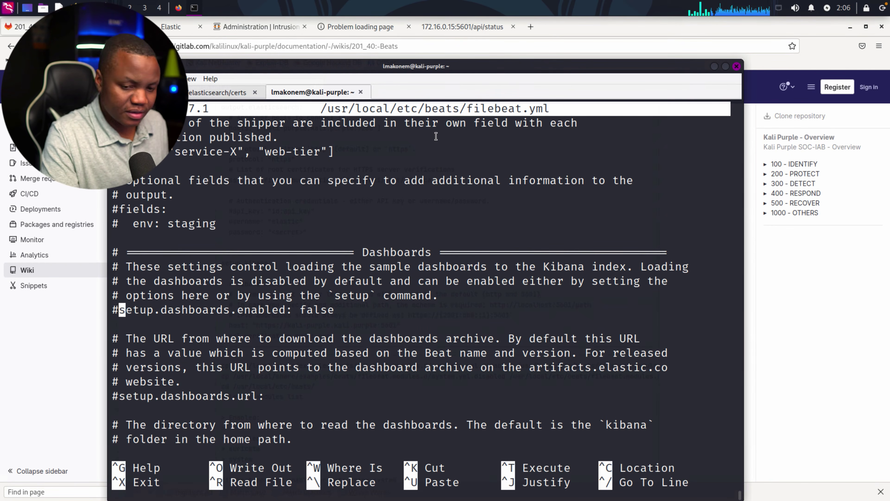
{"action": "key", "text": "BackSpace"}
Set setup.dashboards.enabled to true in the Dashboards section of filebeat.yml.
{"action": "key", "text": "Right"}
{"action": "key", "text": "Right"}
{"action": "key", "text": "Right"}
{"action": "key", "text": "Right"}
{"action": "key", "text": "Right"}
{"action": "key", "text": "Right"}
{"action": "key", "text": "Right"}
{"action": "key", "text": "Right"}
{"action": "key", "text": "Right"}
{"action": "key", "text": "Right"}
{"action": "key", "text": "Right"}
{"action": "key", "text": "Right"}
{"action": "key", "text": "Right"}
{"action": "key", "text": "Right"}
{"action": "key", "text": "Right"}
{"action": "key", "text": "Right"}
{"action": "key", "text": "Right"}
{"action": "key", "text": "Right"}
{"action": "key", "text": "Right"}
{"action": "key", "text": "Right"}
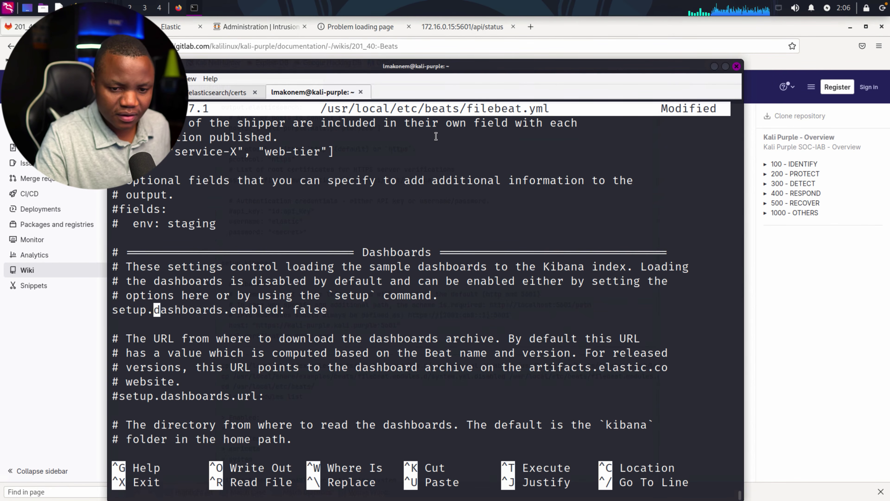
{"action": "key", "text": "Right"}
{"action": "key", "text": "Right"}
{"action": "key", "text": "Right"}
{"action": "key", "text": "Right"}
{"action": "key", "text": "Right"}
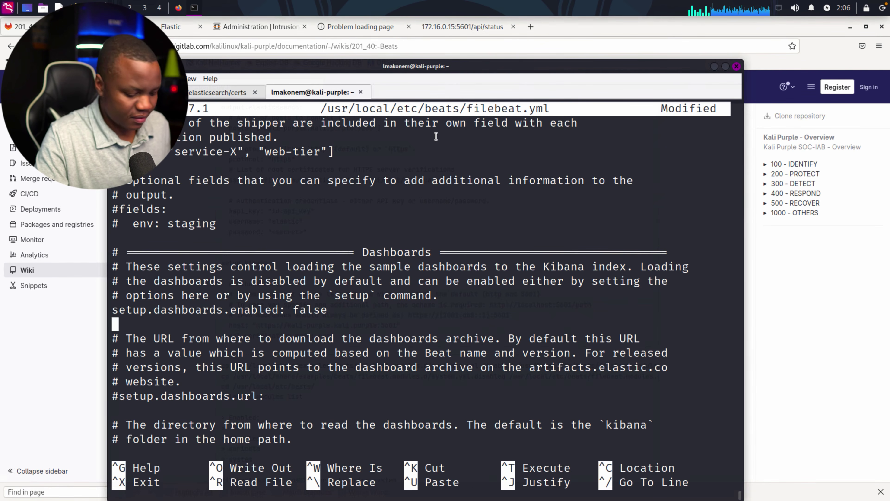
{"action": "key", "text": "Left"}
{"action": "key", "text": "BackSpace"}
{"action": "key", "text": "BackSpace"}
{"action": "key", "text": "BackSpace"}
{"action": "key", "text": "BackSpace"}
{"action": "key", "text": "BackSpace"}
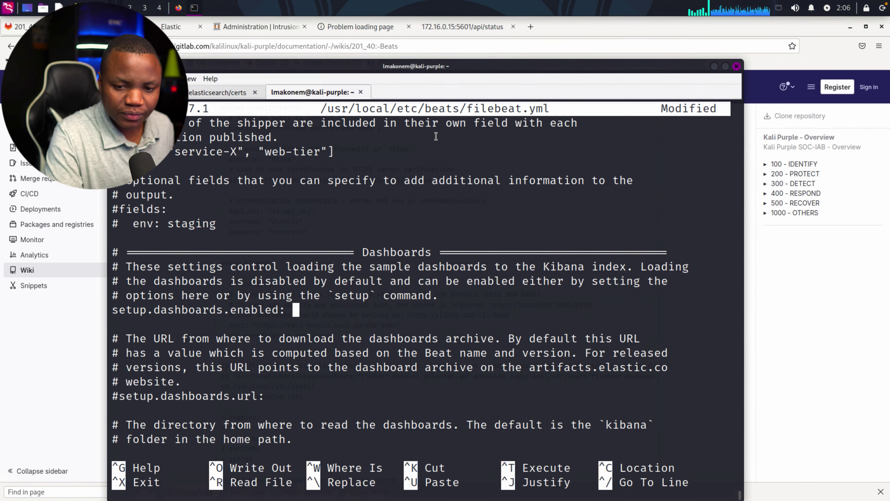
{"action": "type", "text": "trye"}
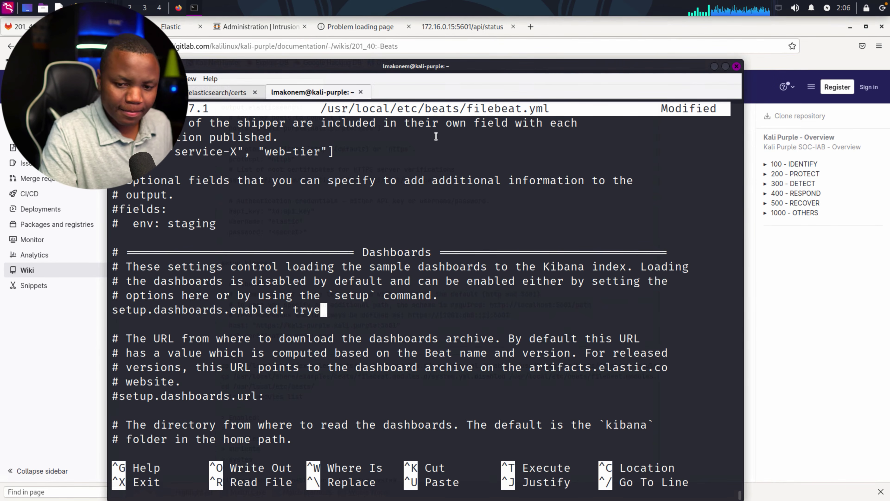
{"action": "key", "text": "BackSpace"}
{"action": "key", "text": "BackSpace"}
Check the Kibana host settings in filebeat.yml, save the file and exit nano, and clear the terminal.
{"action": "key", "text": "Down"}
{"action": "key", "text": "Down"}
{"action": "key", "text": "Down"}
{"action": "key", "text": "Down"}
{"action": "key", "text": "Down"}
{"action": "key", "text": "Down"}
{"action": "key", "text": "Down"}
{"action": "key", "text": "Down"}
{"action": "key", "text": "Down"}
{"action": "key", "text": "Down"}
{"action": "key", "text": "Down"}
{"action": "key", "text": "Down"}
{"action": "key", "text": "Down"}
{"action": "key", "text": "Down"}
{"action": "key", "text": "Down"}
{"action": "key", "text": "Down"}
{"action": "key", "text": "Down"}
{"action": "key", "text": "Down"}
{"action": "key", "text": "Down"}
{"action": "key", "text": "Down"}
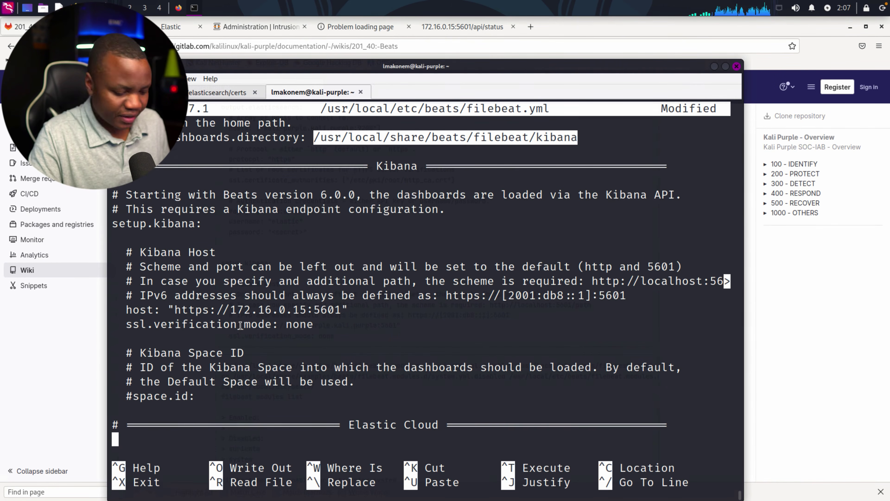
{"action": "key", "text": "ctrl+x"}
{"action": "key", "text": "y"}
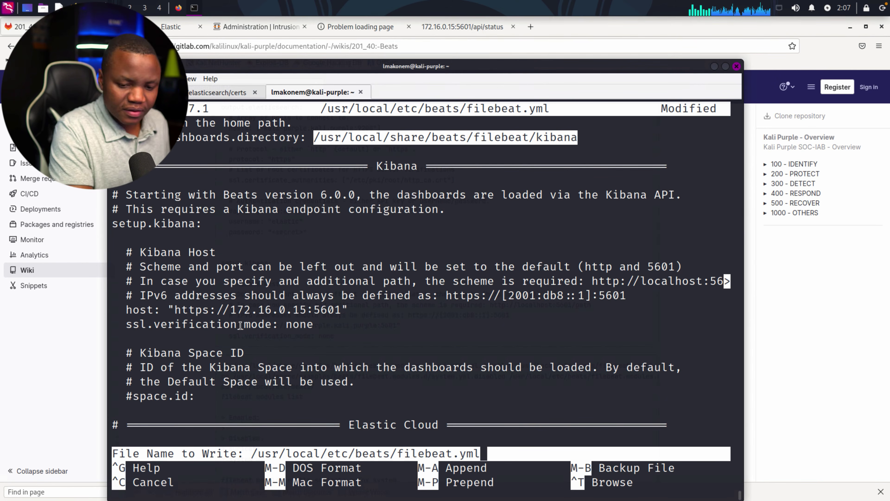
{"action": "key", "text": "Return"}
{"action": "type", "text": "clear"}
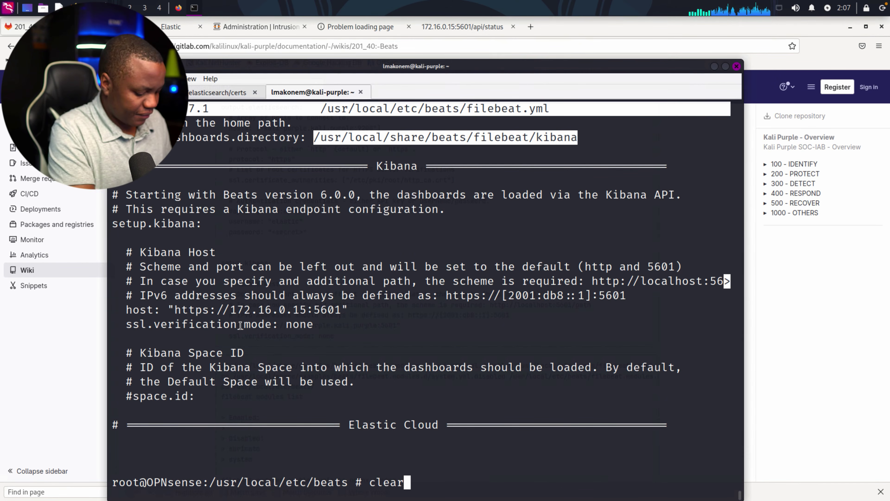
{"action": "key", "text": "Return"}
Recall the filebeat setup command from the shell history and run it to load the Kibana dashboards.
{"action": "key", "text": "Up"}
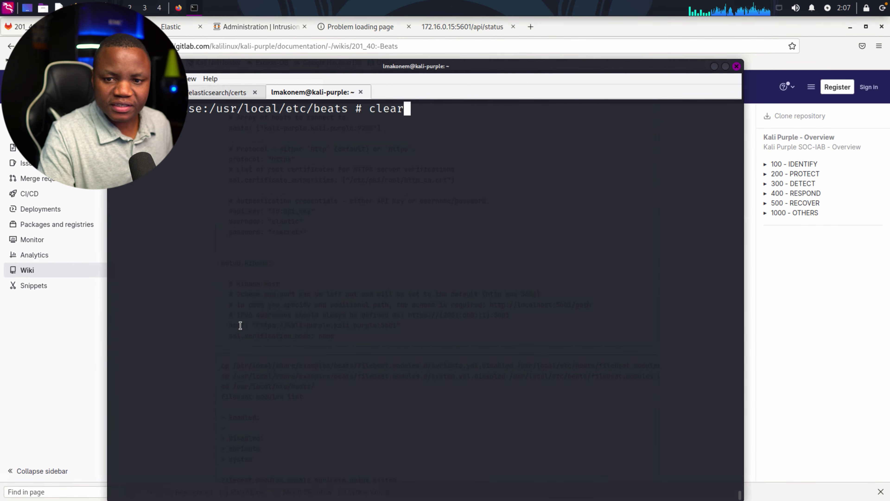
{"action": "key", "text": "Up"}
{"action": "key", "text": "Down"}
{"action": "key", "text": "BackSpace"}
{"action": "key", "text": "BackSpace"}
{"action": "key", "text": "BackSpace"}
{"action": "key", "text": "BackSpace"}
{"action": "key", "text": "BackSpace"}
{"action": "type", "text": "ls"}
{"action": "key", "text": "Up"}
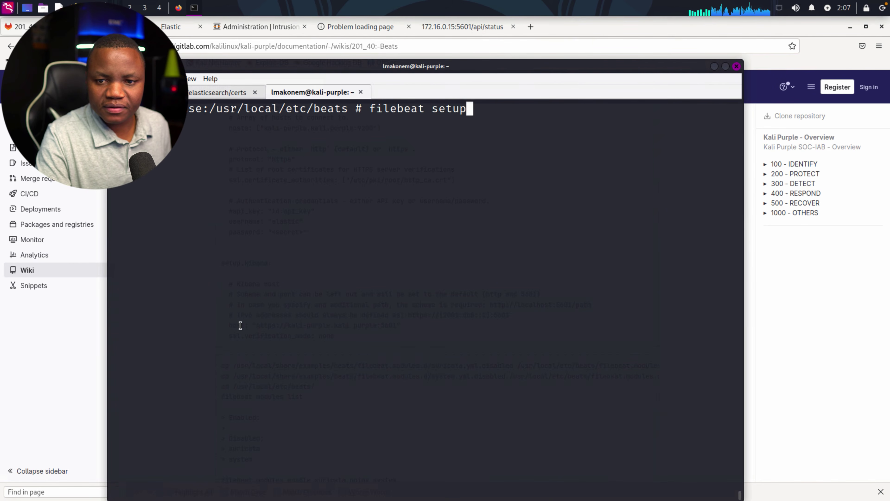
{"action": "key", "text": "Up"}
{"action": "key", "text": "Down"}
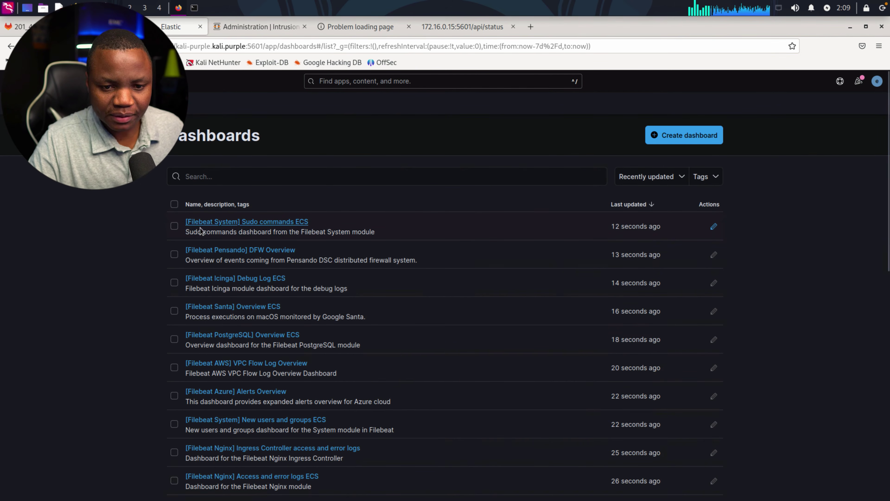
Look through the Dashboards list in Elastic and search it for suricata.
{"action": "scroll", "coordinate": [226, 378], "scroll_direction": "down", "scroll_amount": 8}
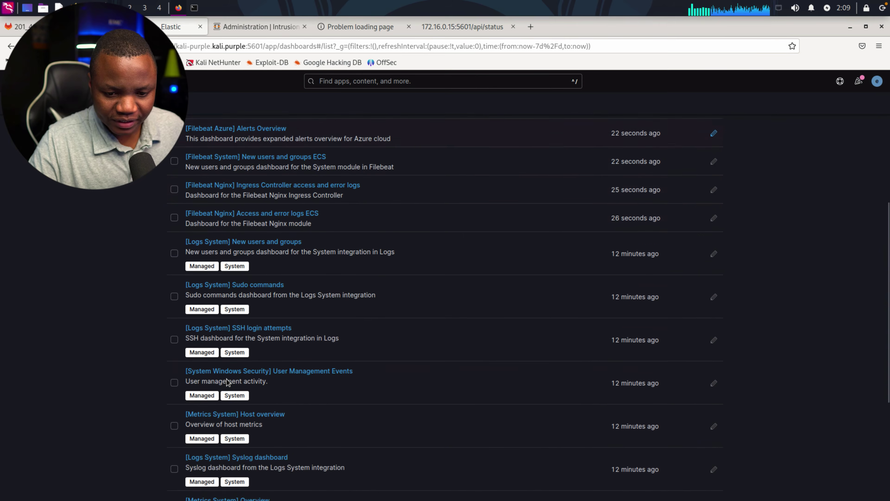
{"action": "scroll", "coordinate": [227, 372], "scroll_direction": "up", "scroll_amount": 4}
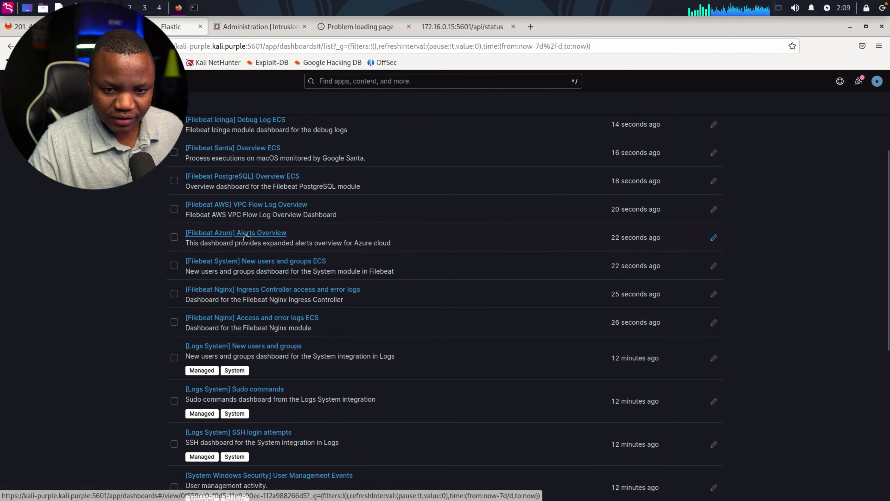
{"action": "scroll", "coordinate": [246, 237], "scroll_direction": "up", "scroll_amount": 4}
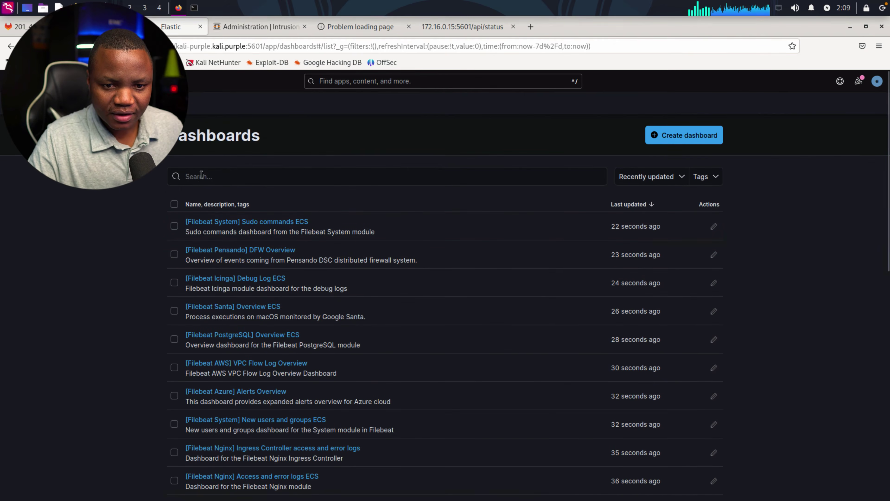
{"action": "left_click", "coordinate": [202, 175]}
{"action": "type", "text": "s"}
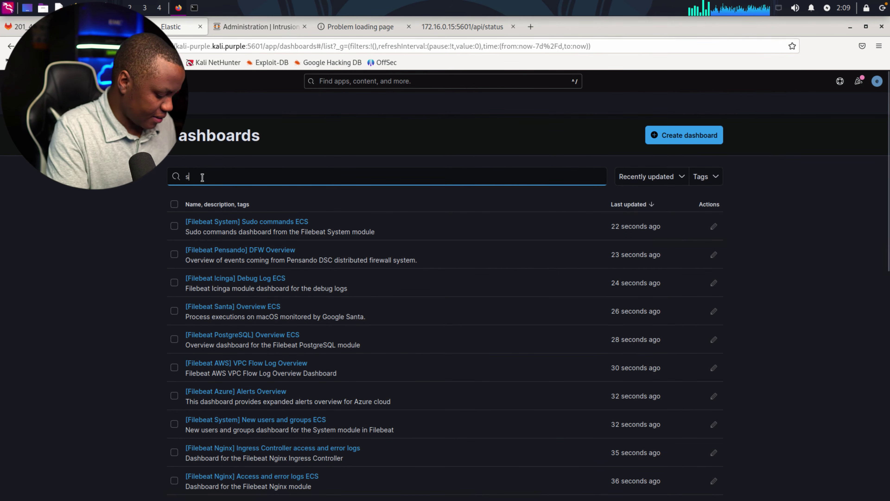
{"action": "type", "text": "uricata"}
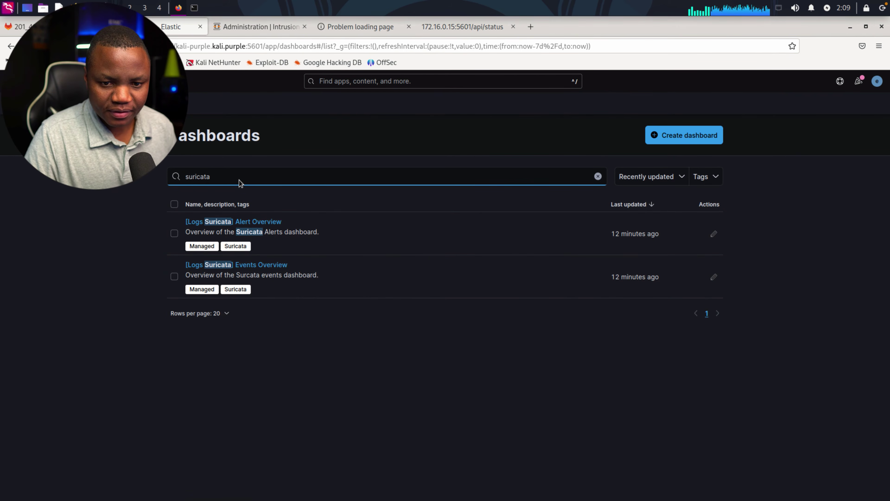
Replace the dashboard search with Filebeat and look through the matching dashboards.
{"action": "left_click_drag", "start_coordinate": [238, 180], "coordinate": [164, 172]}
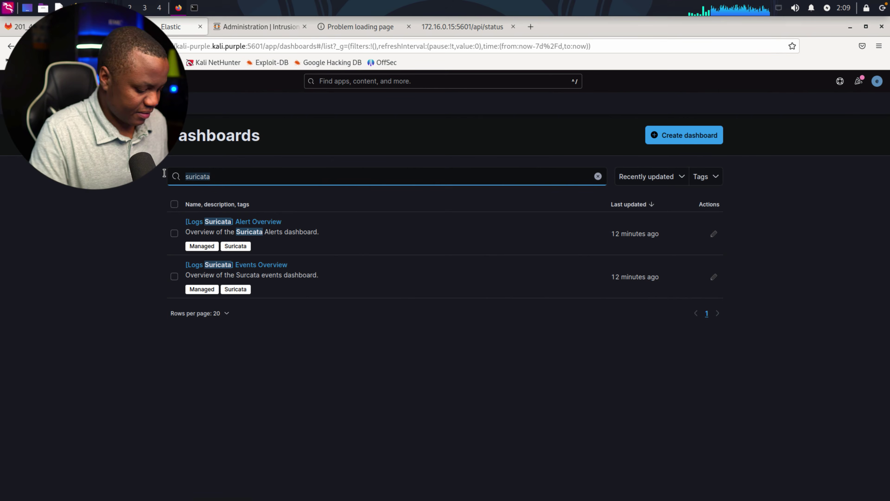
{"action": "key", "text": "ctrl+v"}
{"action": "scroll", "coordinate": [258, 349], "scroll_direction": "down", "scroll_amount": 10}
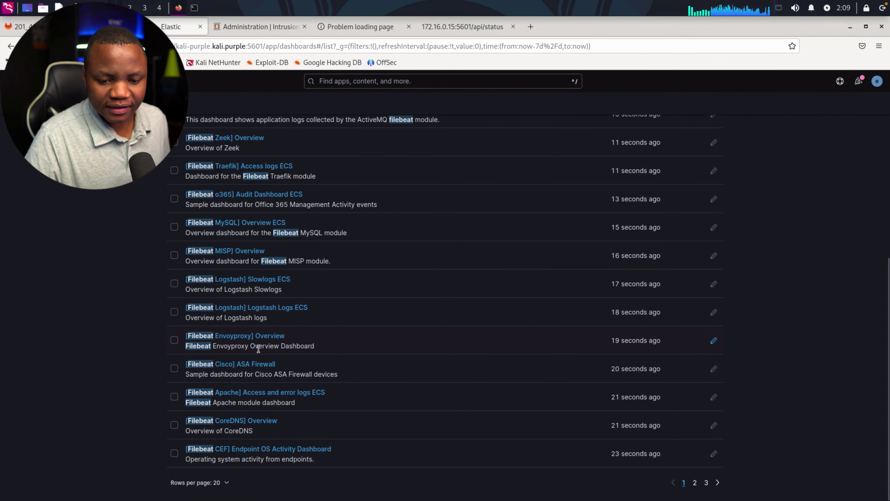
{"action": "scroll", "coordinate": [258, 349], "scroll_direction": "up", "scroll_amount": 10}
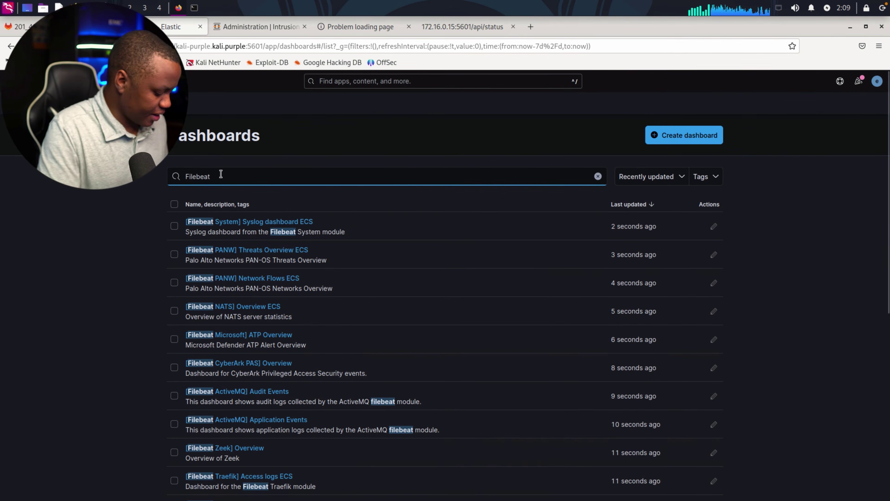
Narrow the dashboard search to Filebeat Suricata, and cut it back to Filebeat.
{"action": "type", "text": "Suricata"}
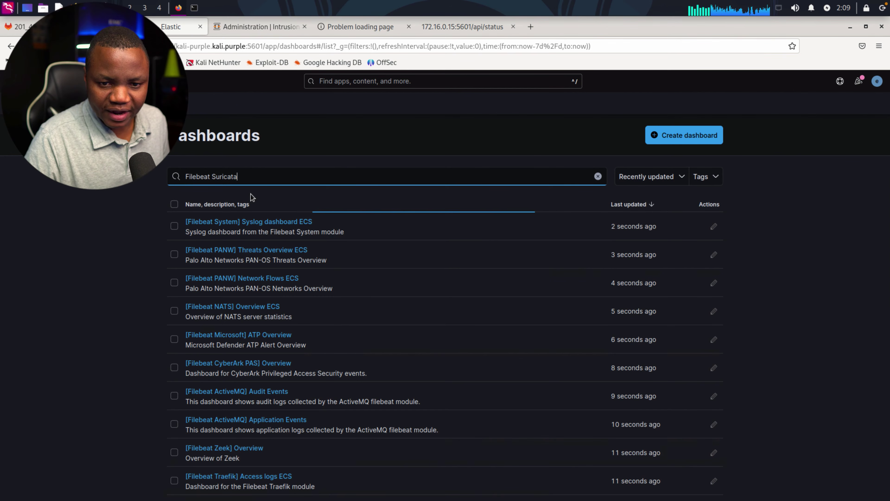
{"action": "left_click", "coordinate": [247, 179]}
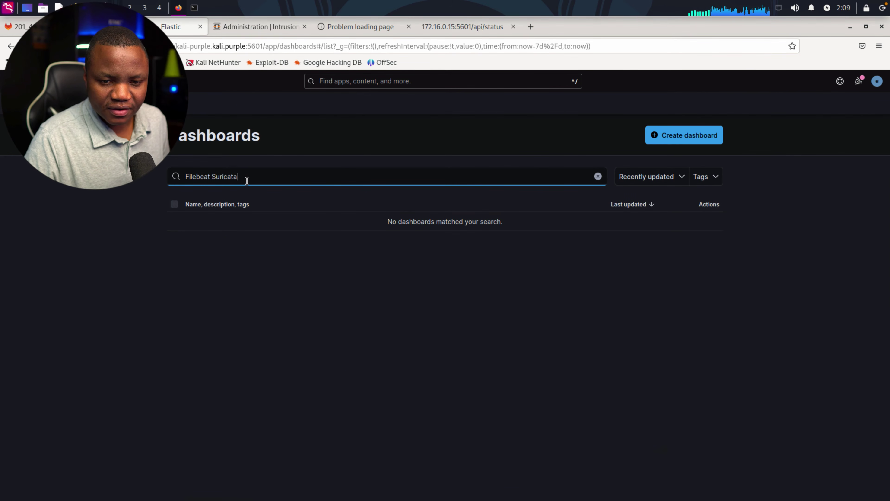
{"action": "key", "text": "BackSpace"}
{"action": "key", "text": "BackSpace"}
{"action": "key", "text": "BackSpace"}
{"action": "key", "text": "BackSpace"}
{"action": "key", "text": "BackSpace"}
{"action": "key", "text": "BackSpace"}
{"action": "key", "text": "BackSpace"}
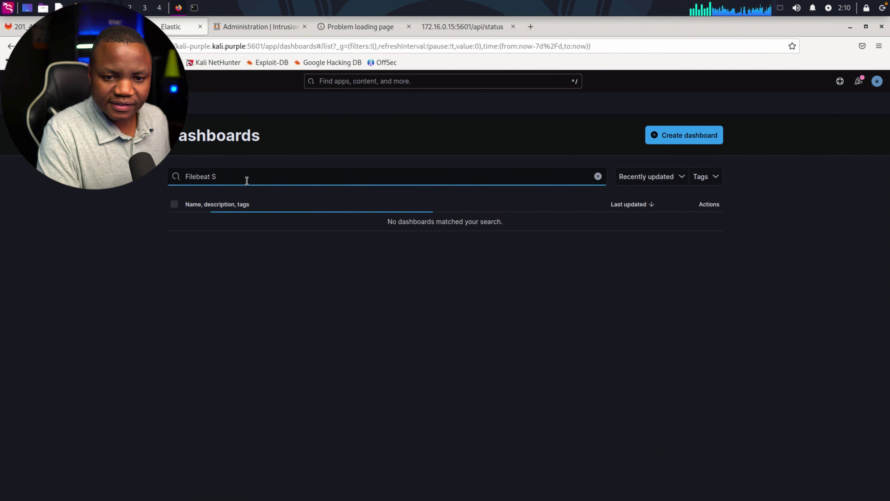
{"action": "key", "text": "BackSpace"}
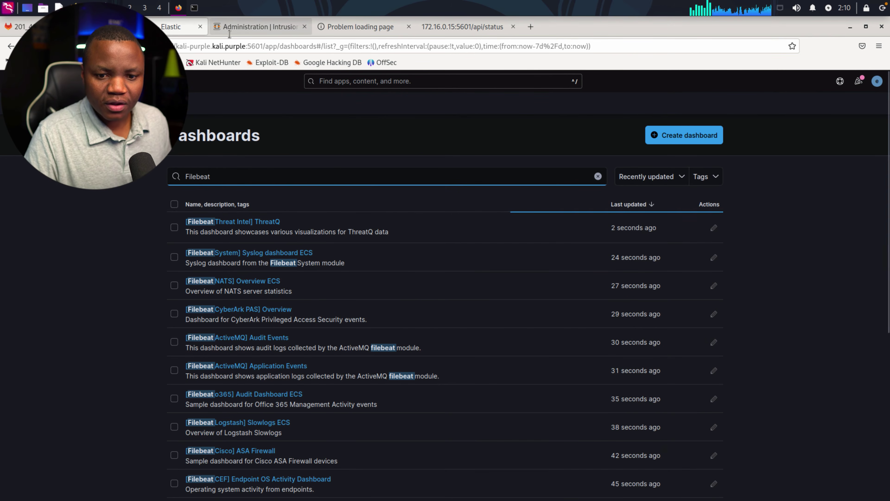
Switch to the terminal and reopen /usr/local/etc/beats/filebeat.yml in nano.
{"action": "left_click", "coordinate": [194, 8]}
{"action": "key", "text": "Up"}
{"action": "key", "text": "Up"}
{"action": "key", "text": "Up"}
{"action": "key", "text": "Up"}
{"action": "key", "text": "Up"}
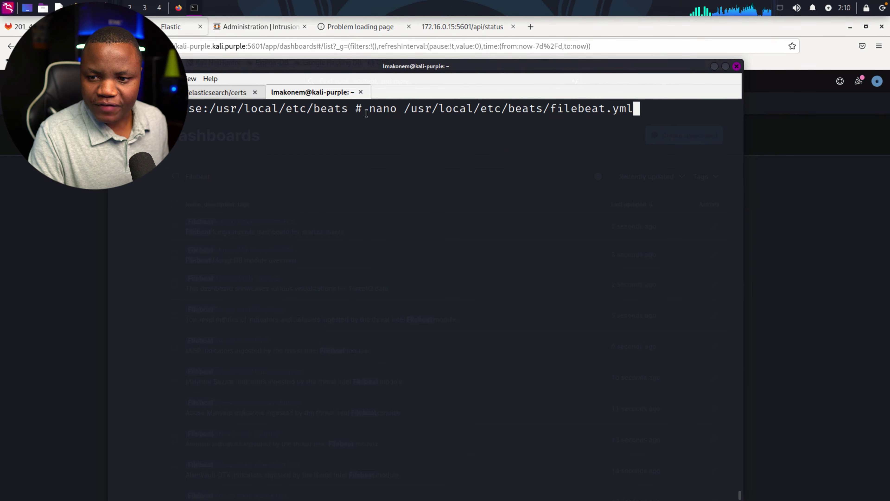
{"action": "key", "text": "Return"}
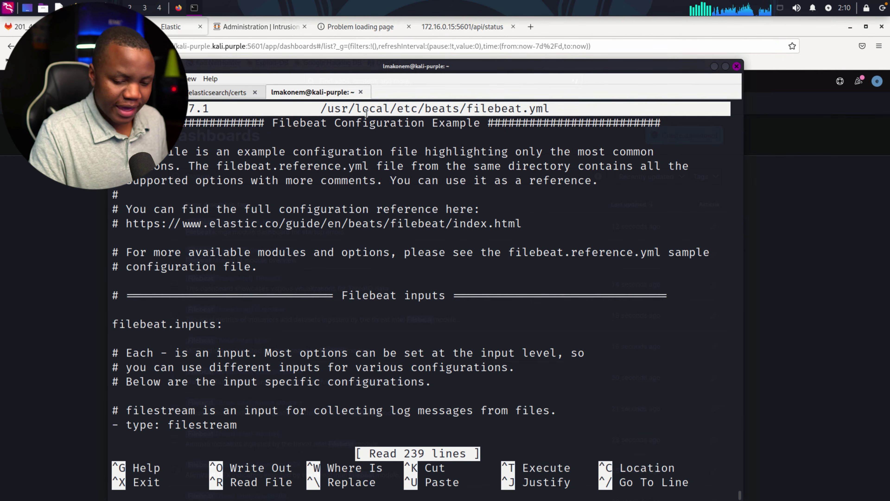
Review the setup.dashboards.enabled line in the Dashboards section and exit nano without editing the file.
{"action": "scroll", "coordinate": [366, 112], "scroll_direction": "down", "scroll_amount": 12}
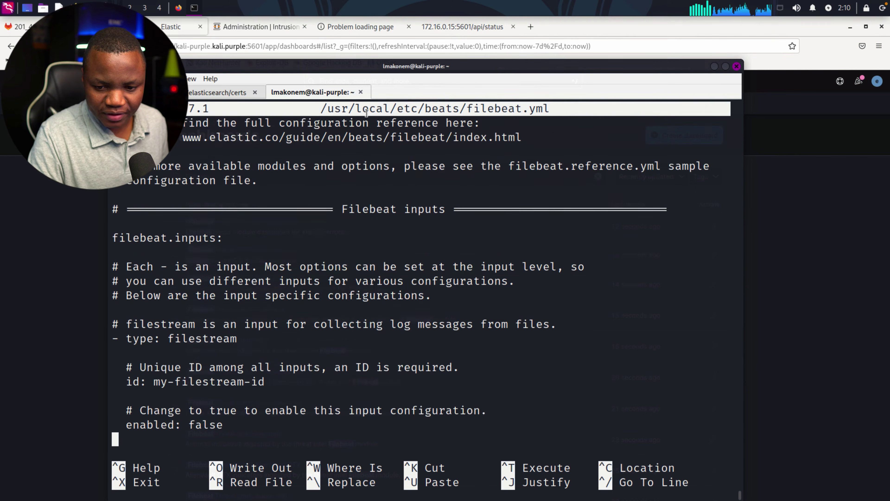
{"action": "scroll", "coordinate": [367, 113], "scroll_direction": "down", "scroll_amount": 10}
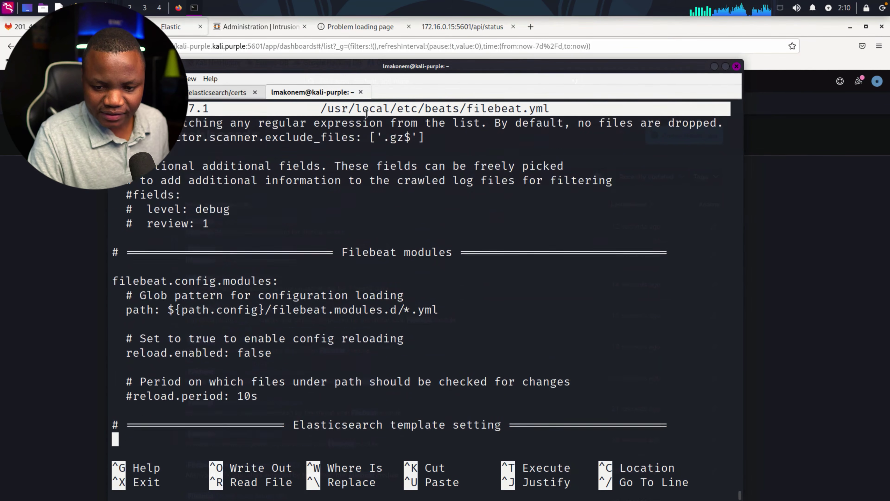
{"action": "scroll", "coordinate": [366, 112], "scroll_direction": "down", "scroll_amount": 10}
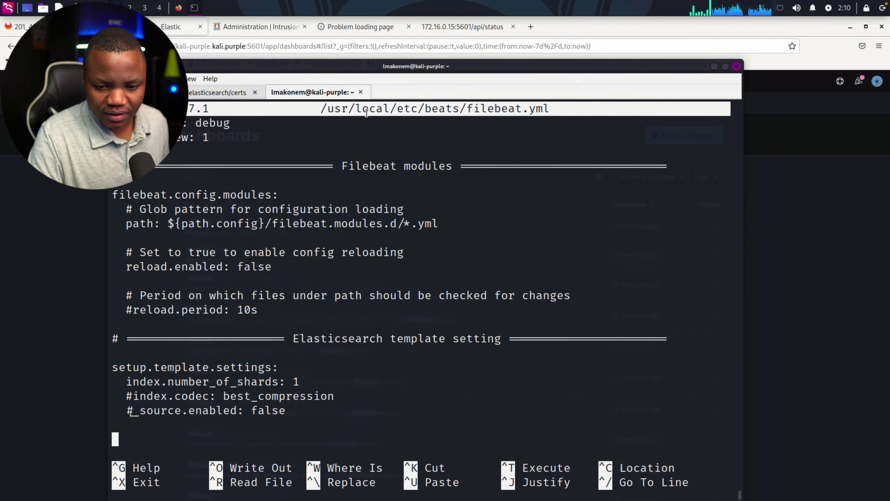
{"action": "scroll", "coordinate": [366, 112], "scroll_direction": "down", "scroll_amount": 6}
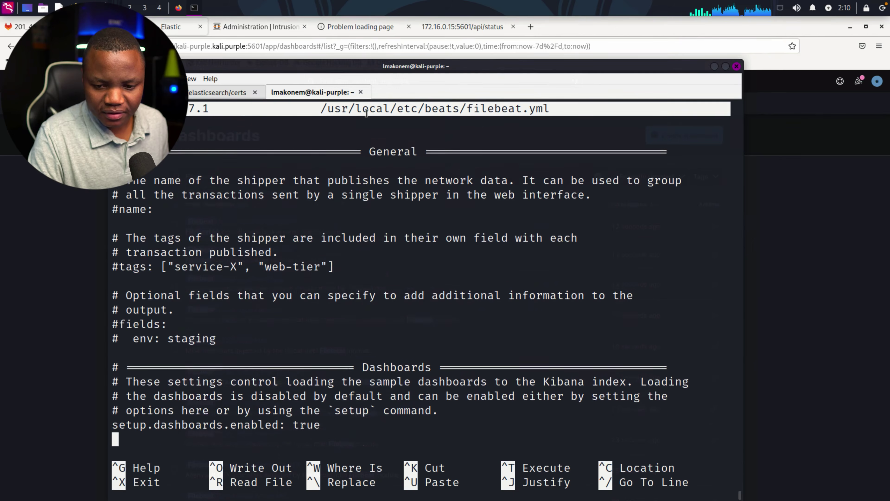
{"action": "scroll", "coordinate": [366, 112], "scroll_direction": "down", "scroll_amount": 1}
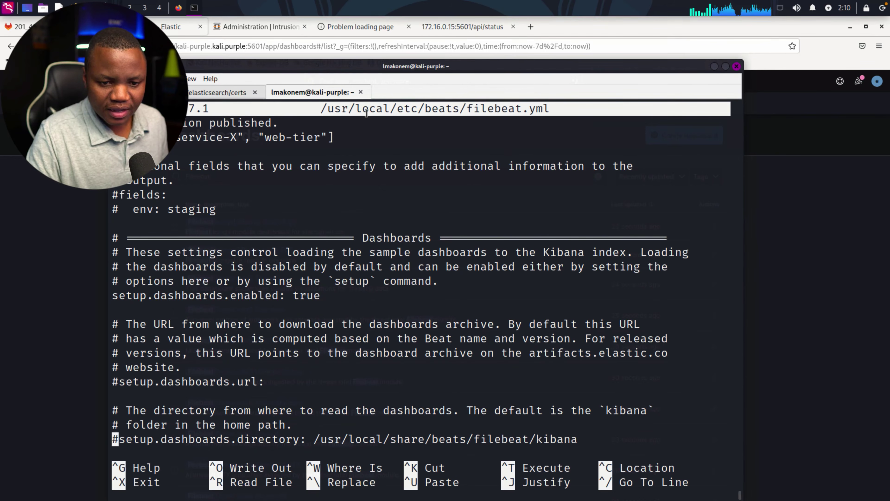
{"action": "left_click_drag", "start_coordinate": [320, 295], "coordinate": [110, 295]}
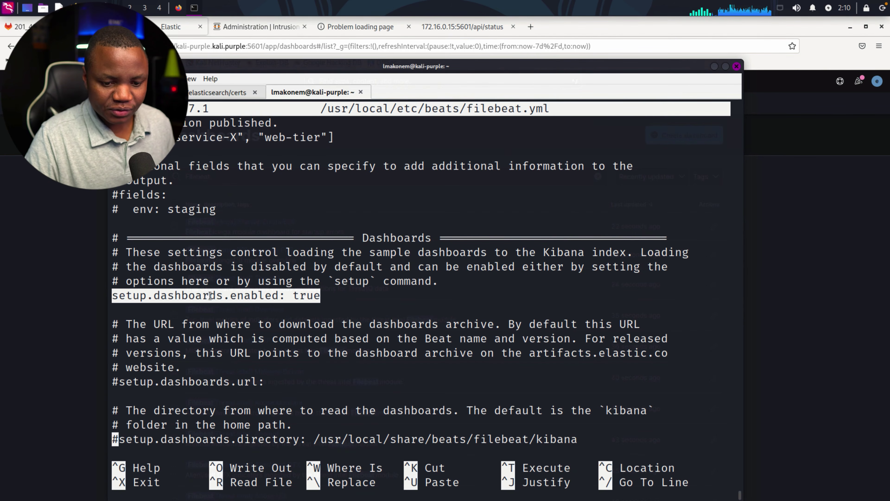
{"action": "key", "text": "ctrl+x"}
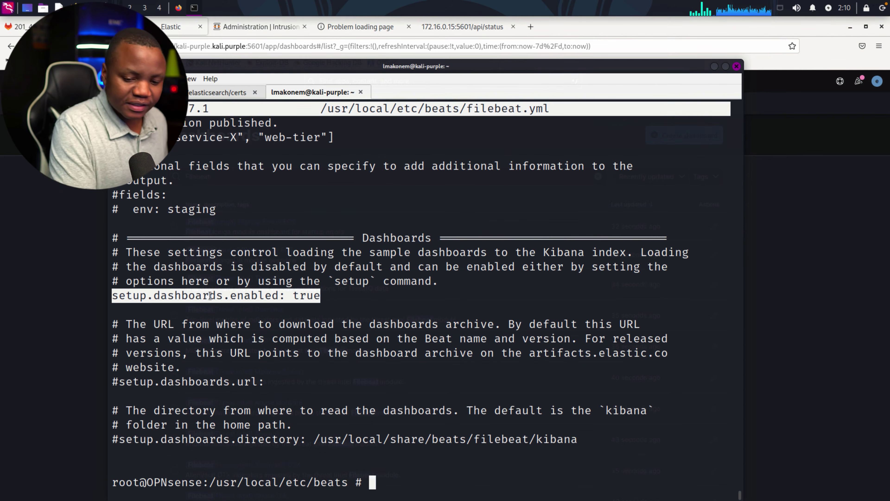
Return to Elastic, search the dashboards for Filebeat Surica, and open the Filebeat Suricata Events Overview in a new browser tab.
{"action": "left_click", "coordinate": [58, 204]}
{"action": "left_click", "coordinate": [244, 173]}
{"action": "type", "text": "Surica"}
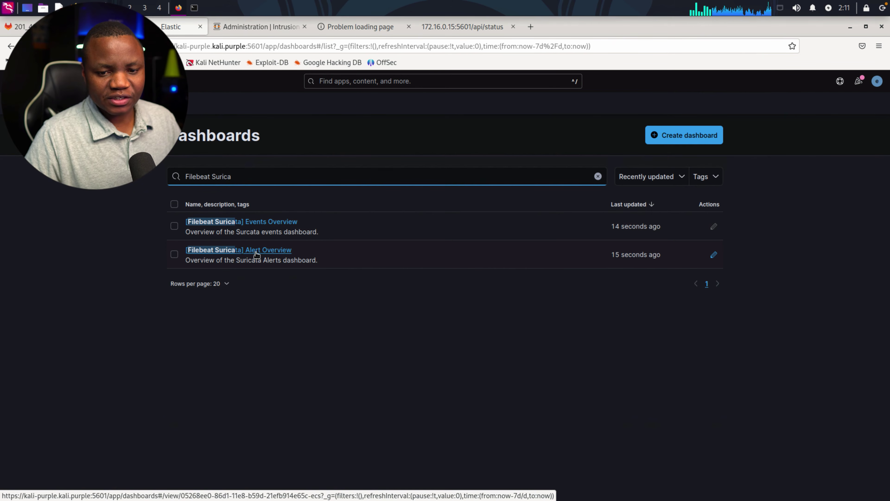
{"action": "left_click", "coordinate": [259, 225]}
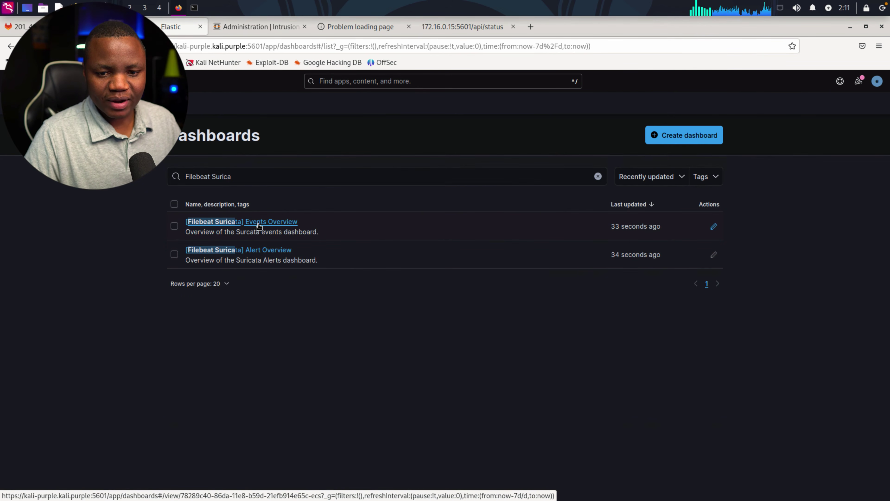
{"action": "right_click", "coordinate": [258, 225]}
{"action": "left_click", "coordinate": [305, 233]}
Open the Filebeat Suricata Alert Overview dashboard and select the possible Nmap User-Agent entry among the top alert signatures.
{"action": "left_click", "coordinate": [252, 250]}
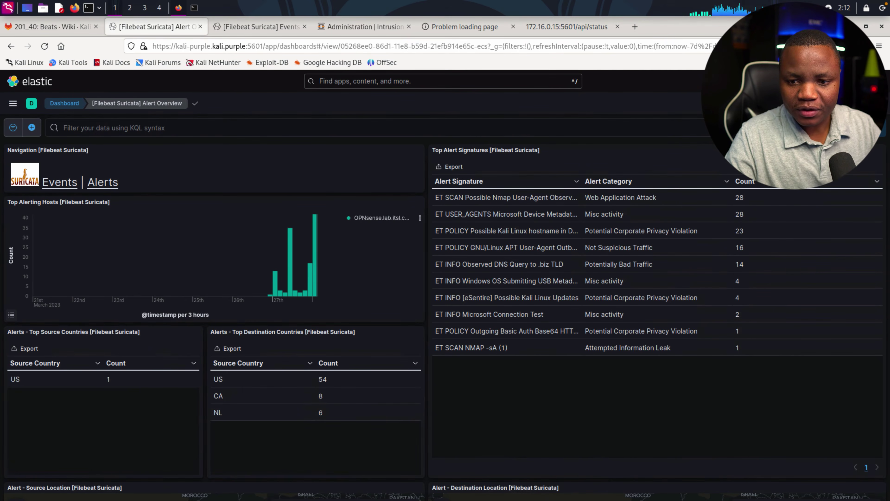
{"action": "left_click", "coordinate": [452, 198]}
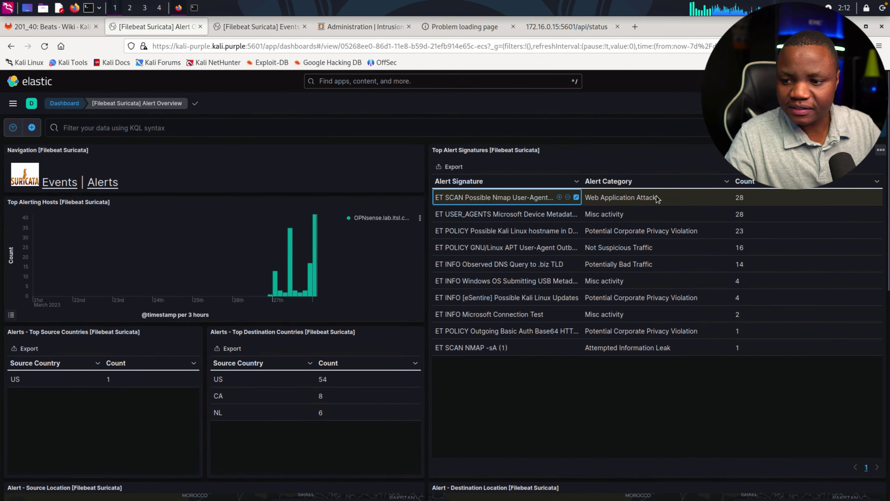
Examine the alert signatures, the source and destination location maps, and the Alerts table of the Filebeat Suricata Alert Overview dashboard.
{"action": "left_click", "coordinate": [643, 201]}
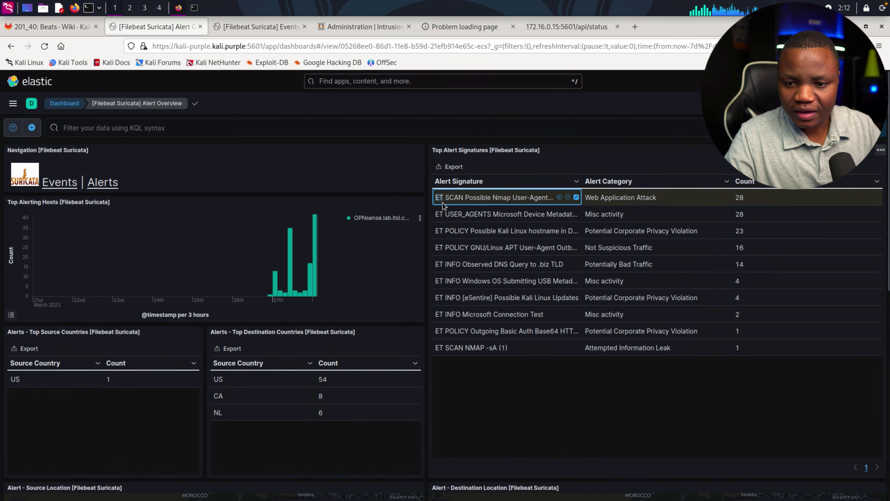
{"action": "scroll", "coordinate": [340, 296], "scroll_direction": "down", "scroll_amount": 6}
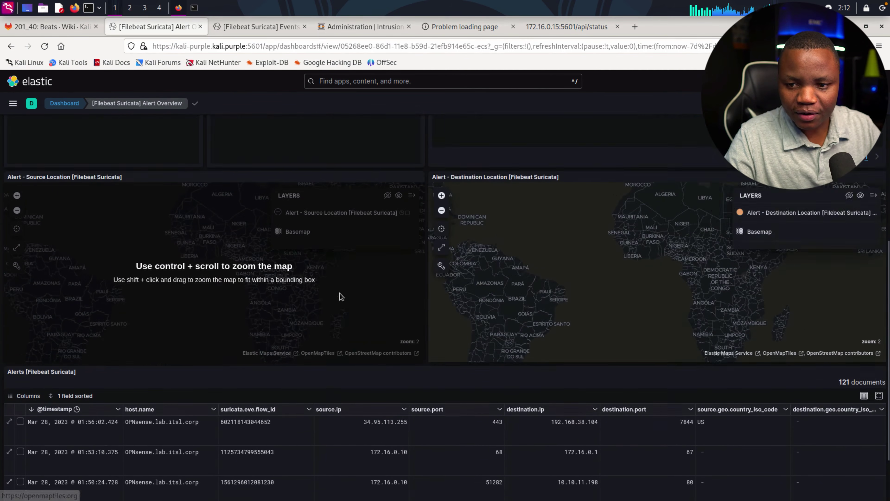
{"action": "scroll", "coordinate": [339, 294], "scroll_direction": "up", "scroll_amount": 5}
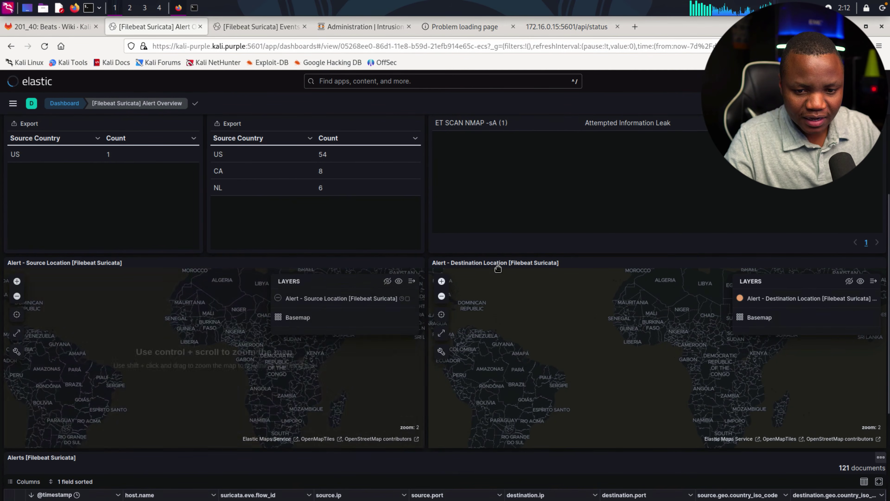
{"action": "scroll", "coordinate": [365, 286], "scroll_direction": "down", "scroll_amount": 2}
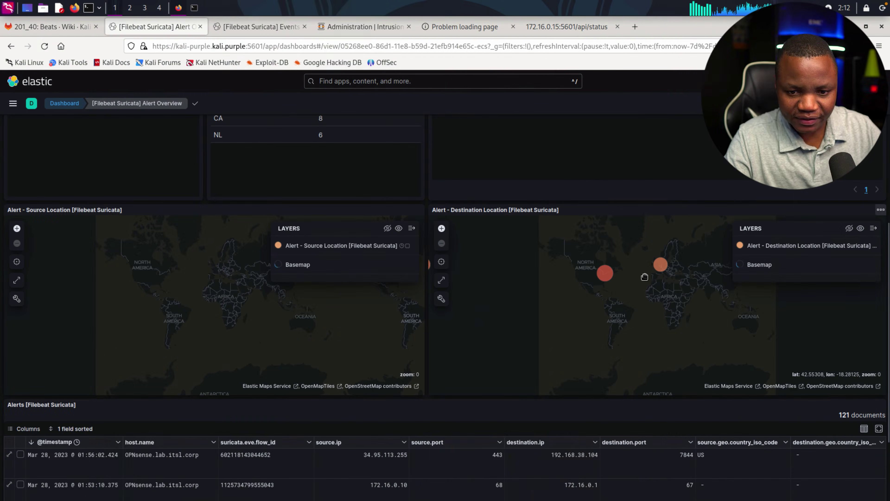
{"action": "mouse_move", "coordinate": [602, 275]}
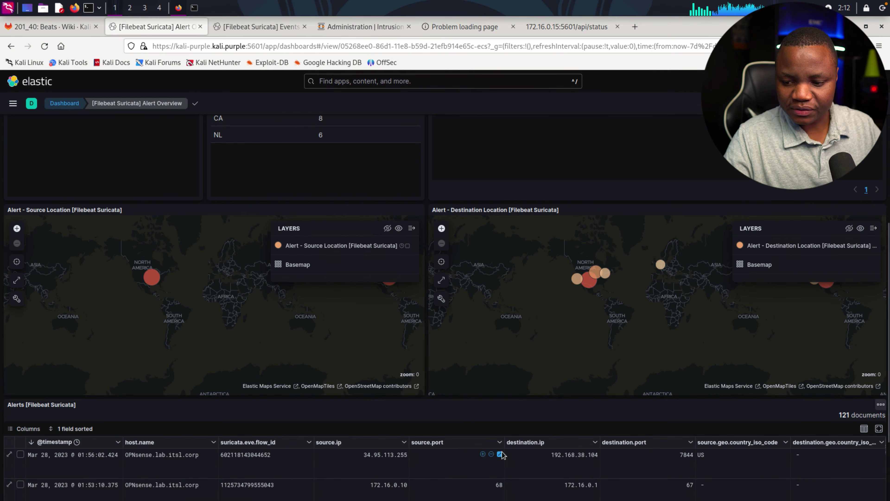
{"action": "scroll", "coordinate": [503, 454], "scroll_direction": "down", "scroll_amount": 3}
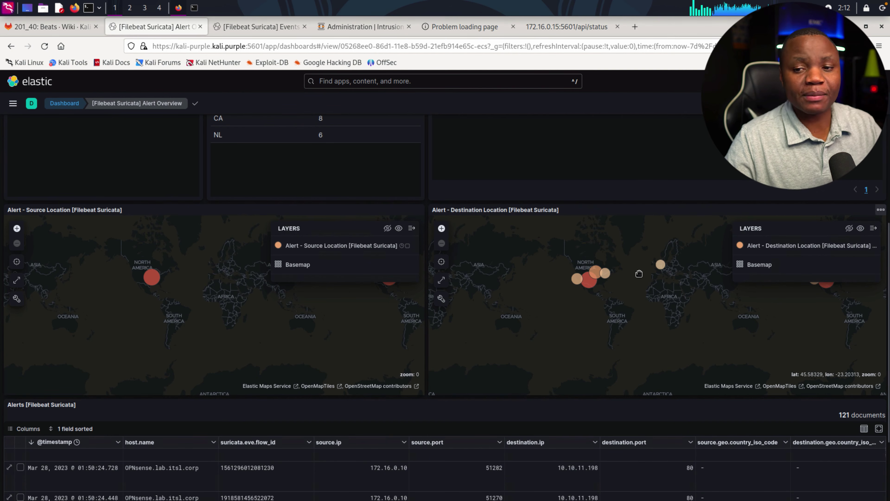
{"action": "scroll", "coordinate": [287, 468], "scroll_direction": "up", "scroll_amount": 3}
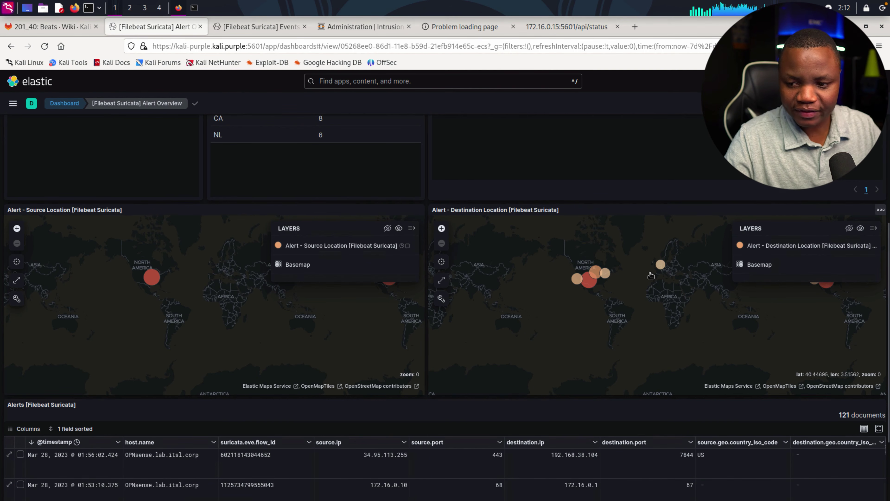
{"action": "scroll", "coordinate": [473, 330], "scroll_direction": "down", "scroll_amount": 3}
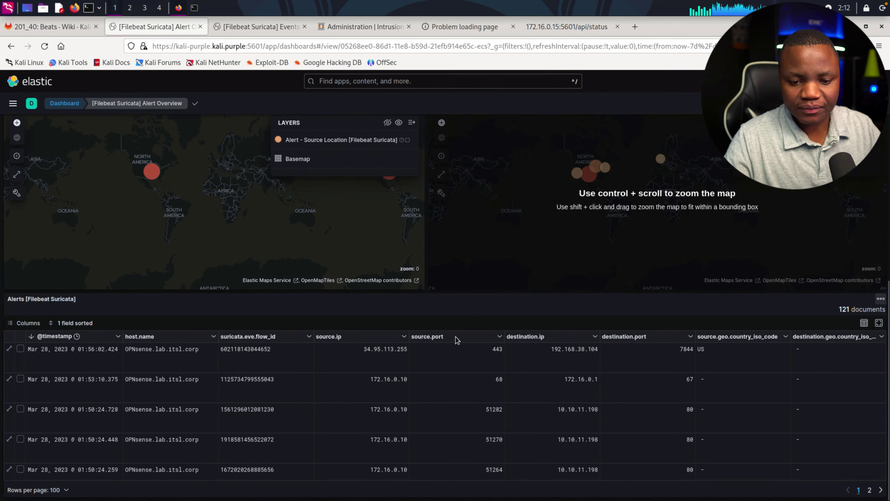
{"action": "scroll", "coordinate": [275, 395], "scroll_direction": "down", "scroll_amount": 3}
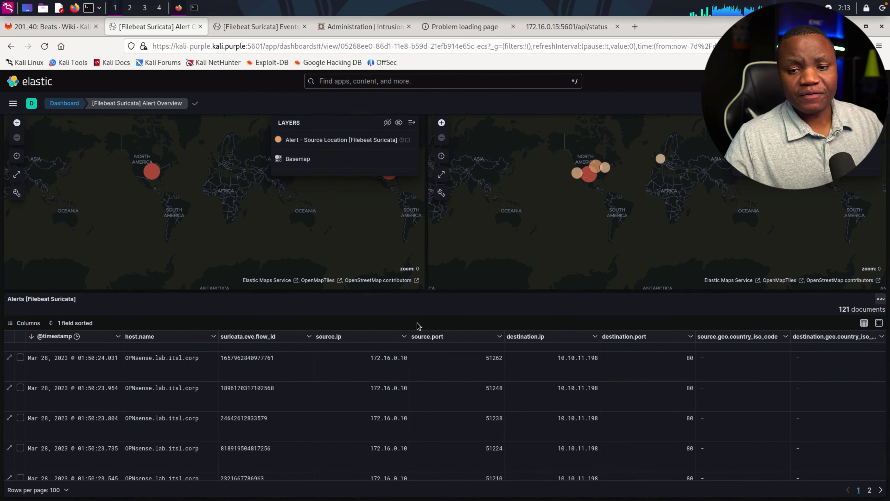
{"action": "scroll", "coordinate": [375, 327], "scroll_direction": "up", "scroll_amount": 10}
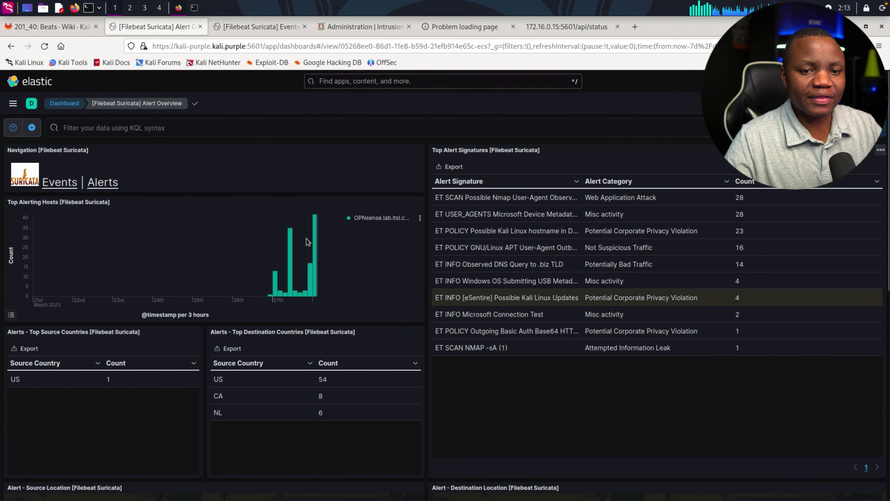
Switch to the Filebeat Suricata Events Overview dashboard and review its activity charts, transport protocols and Events table.
{"action": "left_click", "coordinate": [253, 28]}
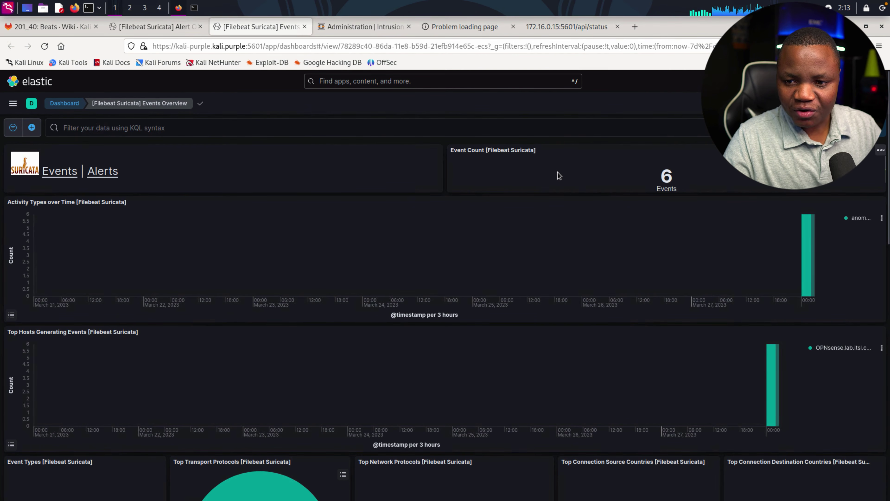
{"action": "scroll", "coordinate": [356, 297], "scroll_direction": "down", "scroll_amount": 7}
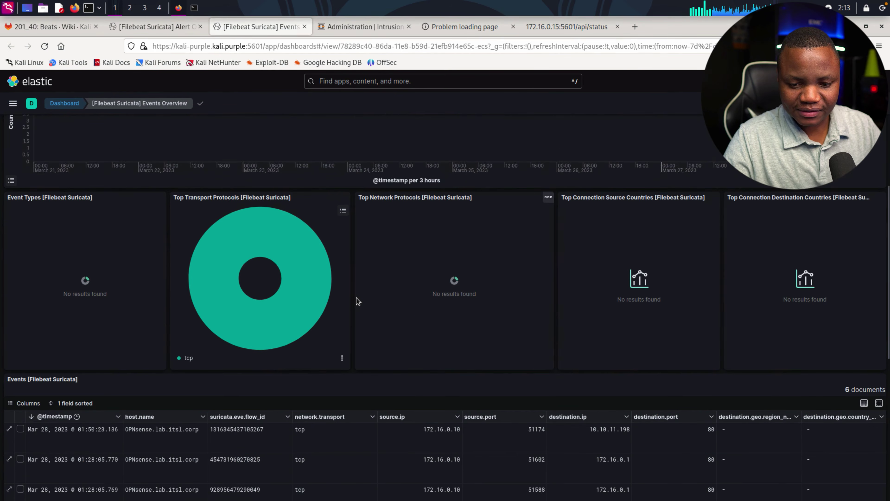
{"action": "scroll", "coordinate": [356, 297], "scroll_direction": "down", "scroll_amount": 4}
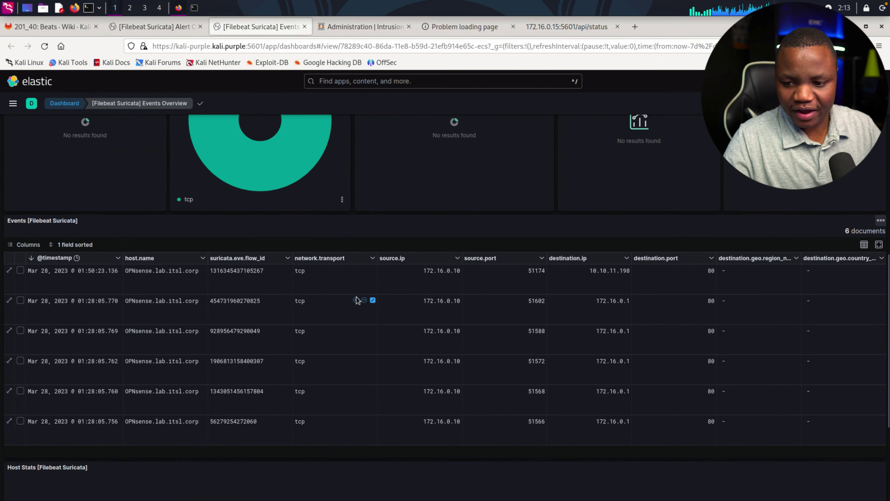
{"action": "scroll", "coordinate": [356, 298], "scroll_direction": "up", "scroll_amount": 11}
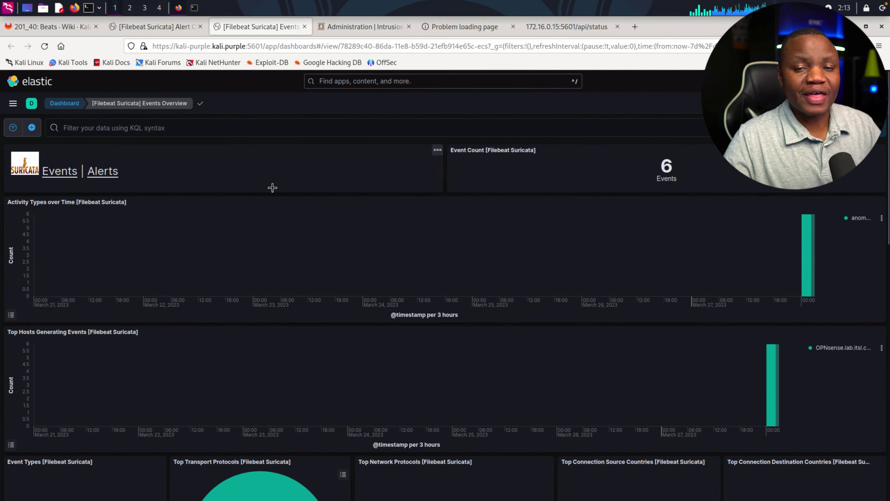